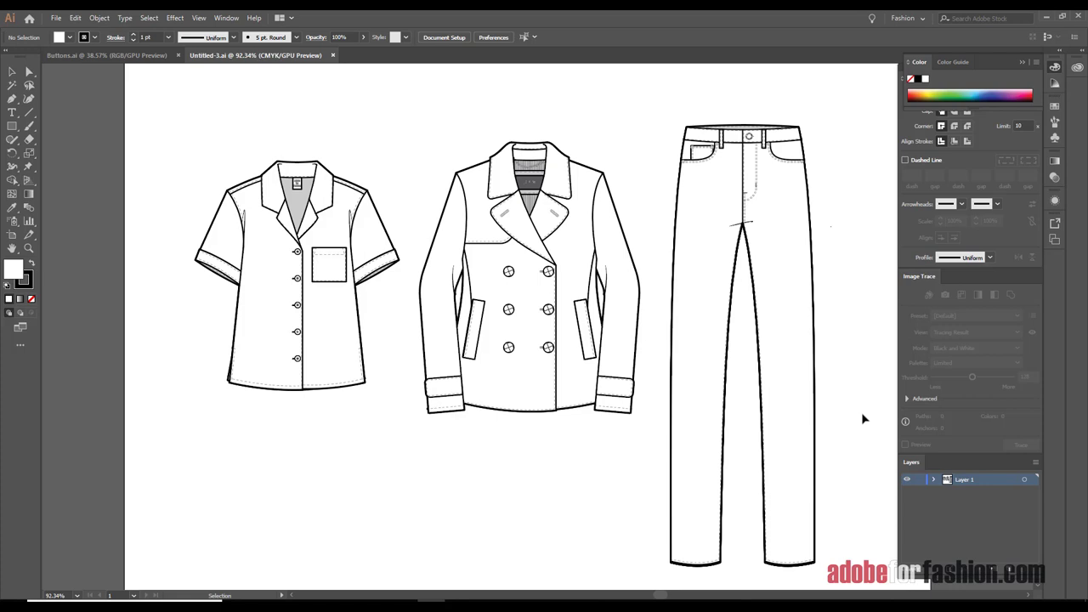
# Pan and zoom in on the blank artboard area just above the shirt flat.
pyautogui.moveTo(574, 182); pyautogui.dragTo(689, 287)
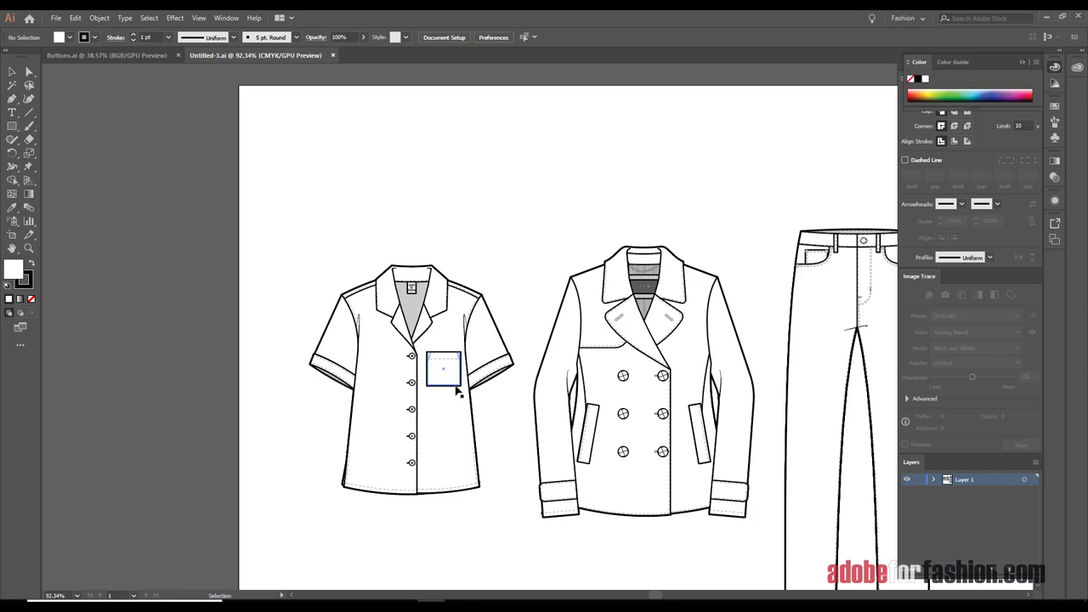
pyautogui.press('z')
pyautogui.moveTo(367, 149); pyautogui.dragTo(508, 259)
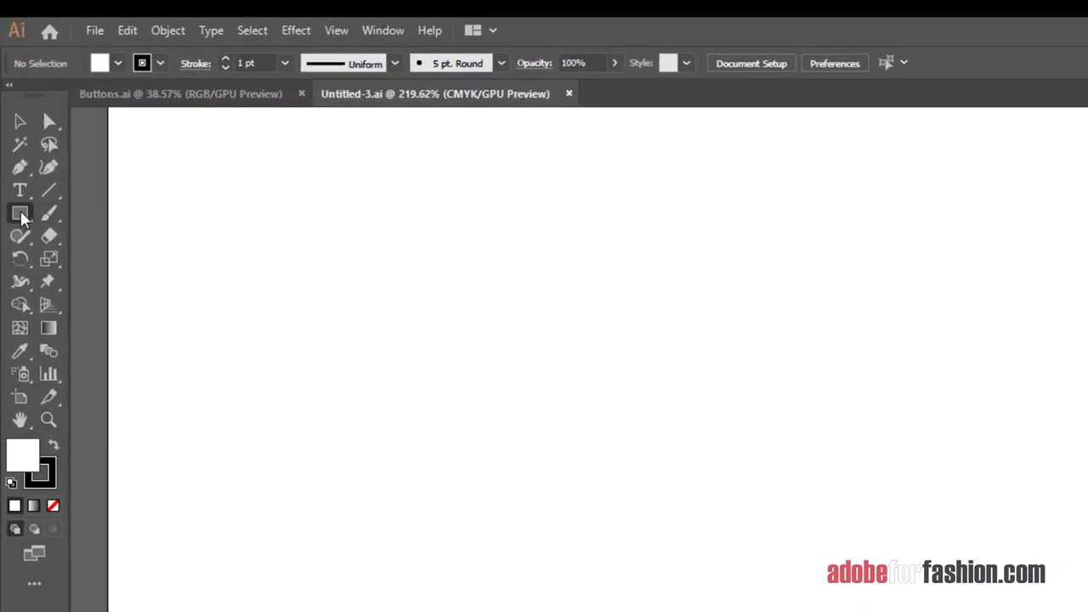
# Draw a 5 × 5 pt circle above the shirt with the Ellipse tool.
pyautogui.moveTo(20, 214); pyautogui.dragTo(75, 258)
pyautogui.click(709, 458)
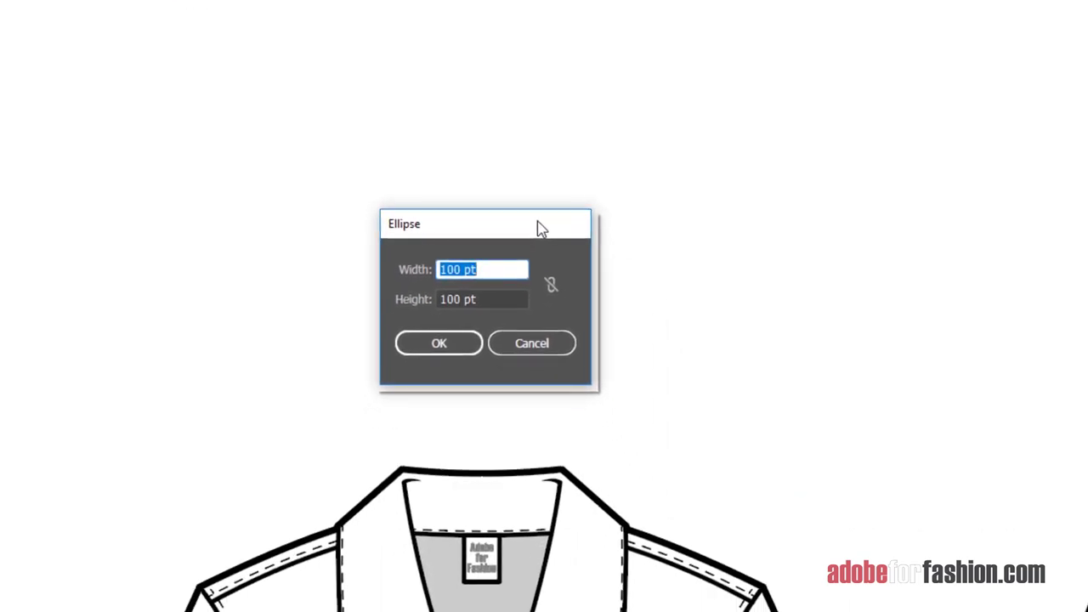
pyautogui.write('5')
pyautogui.press('Tab')
pyautogui.write('5')
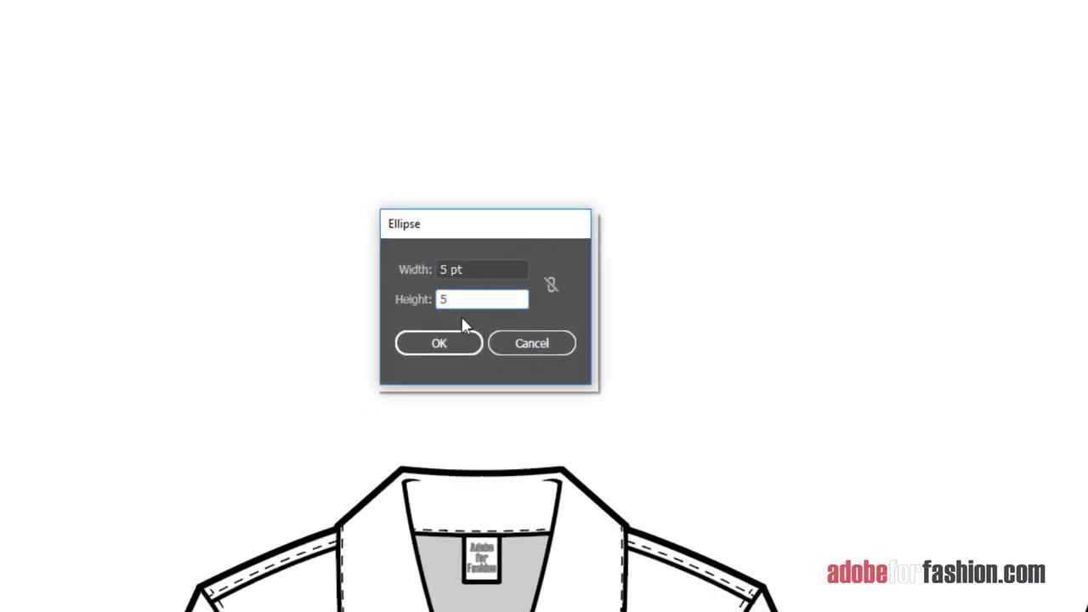
pyautogui.click(448, 344)
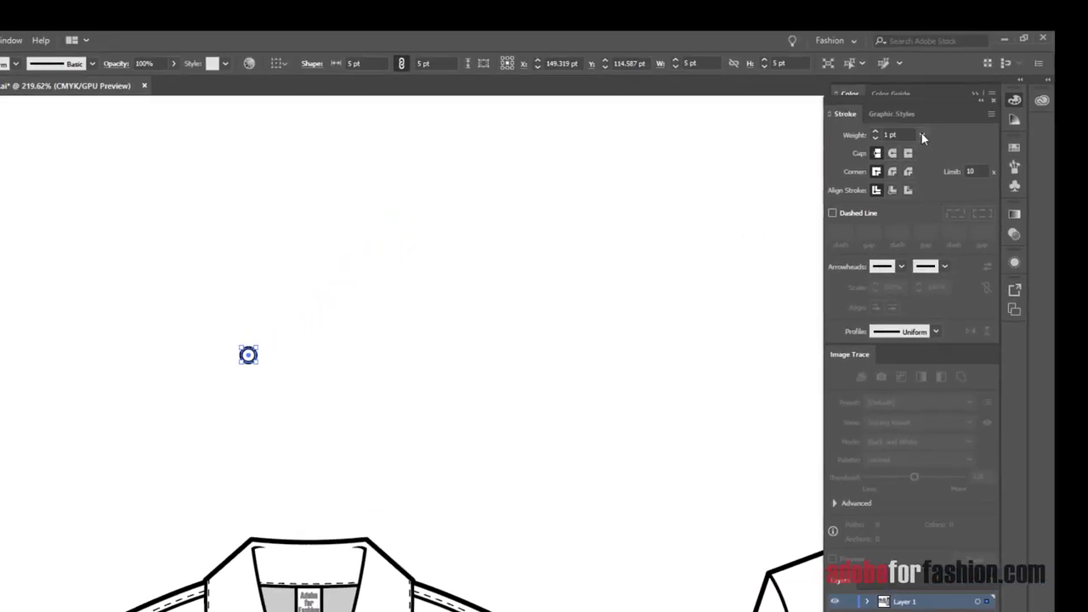
# Give the circle a 0.5 pt stroke weight and zoom in closely on it.
pyautogui.click(923, 138)
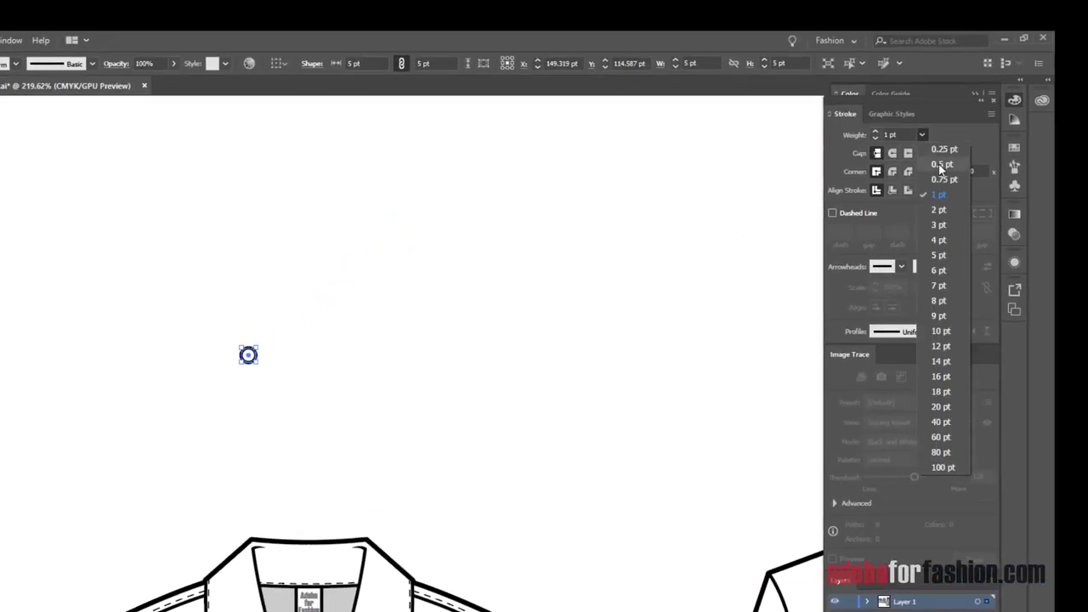
pyautogui.click(941, 167)
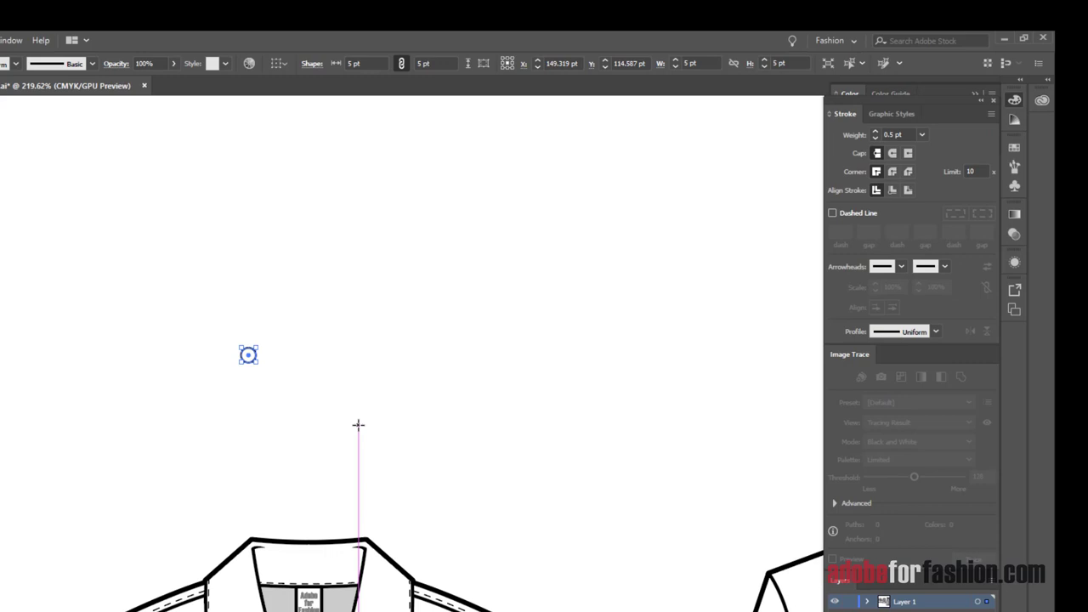
pyautogui.keyDown('ctrl'); pyautogui.click(345, 408); pyautogui.keyUp('ctrl')
pyautogui.keyDown('ctrl'); pyautogui.keyDown('alt'); pyautogui.click(238, 331); pyautogui.keyUp('alt'); pyautogui.keyUp('ctrl')
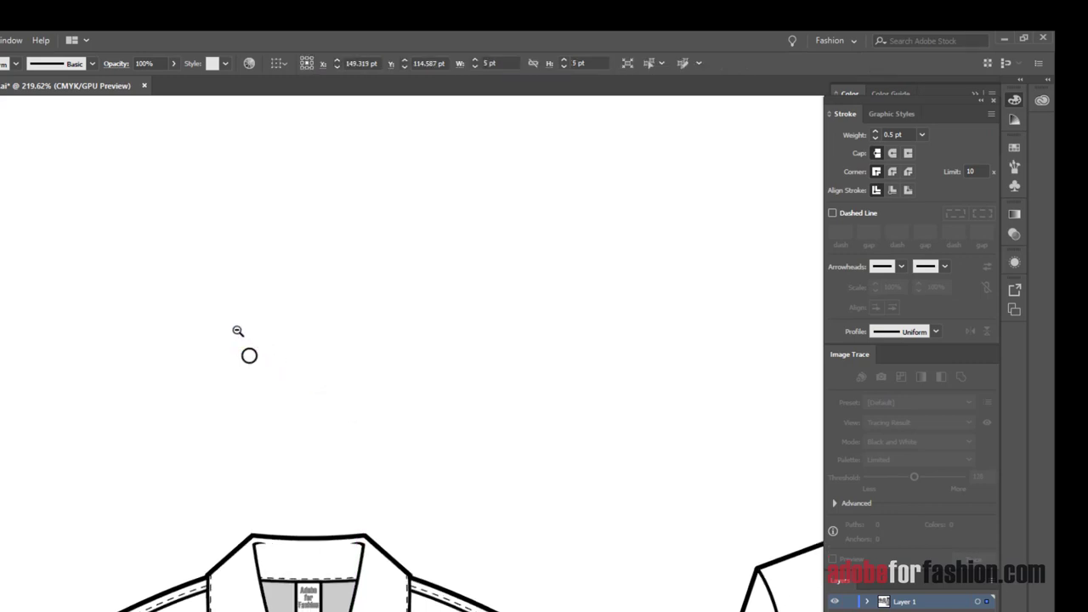
pyautogui.moveTo(297, 382); pyautogui.dragTo(629, 591)
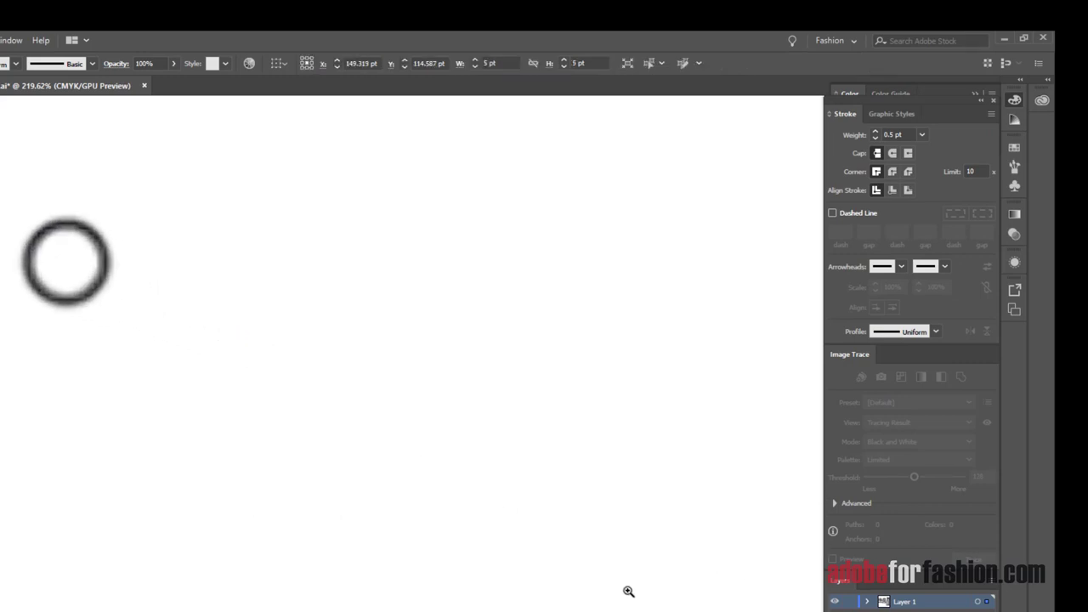
pyautogui.moveTo(272, 310); pyautogui.dragTo(451, 386)
pyautogui.click(183, 295)
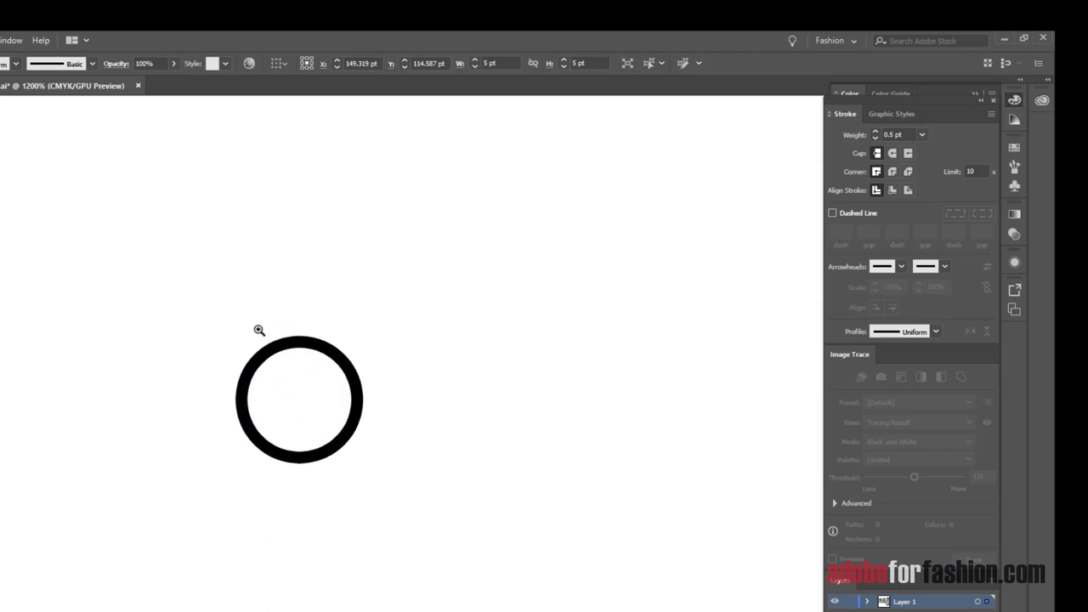
pyautogui.moveTo(259, 329); pyautogui.dragTo(288, 364)
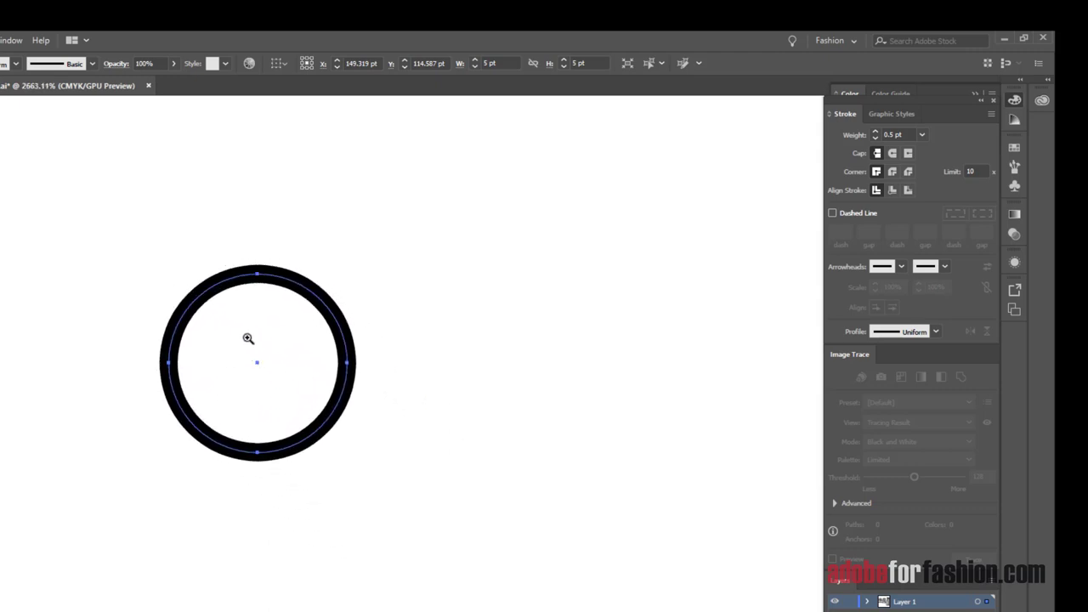
pyautogui.press('v')
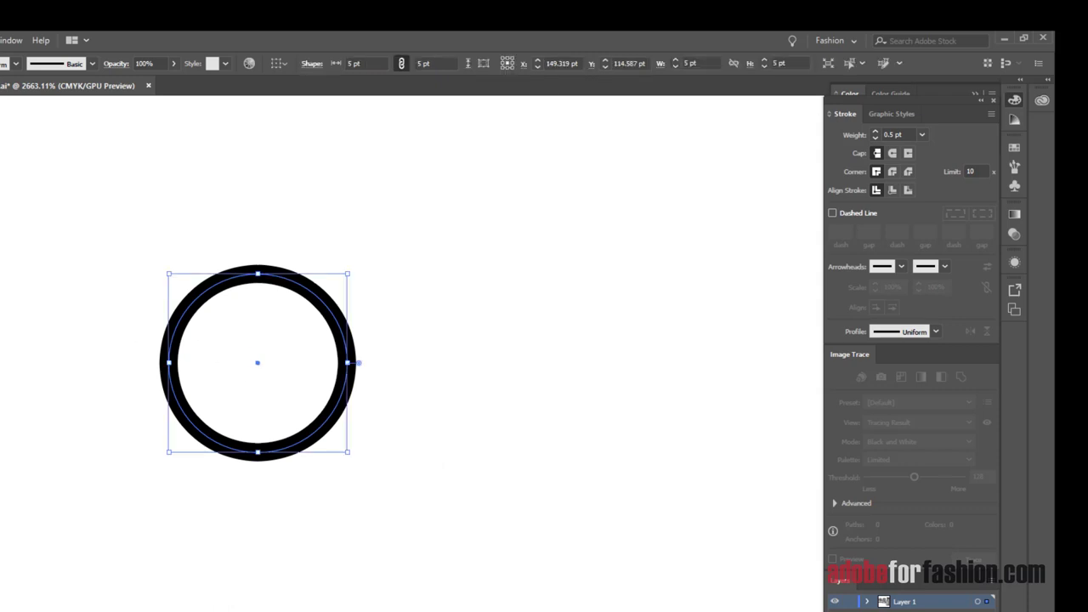
pyautogui.click(430, 318)
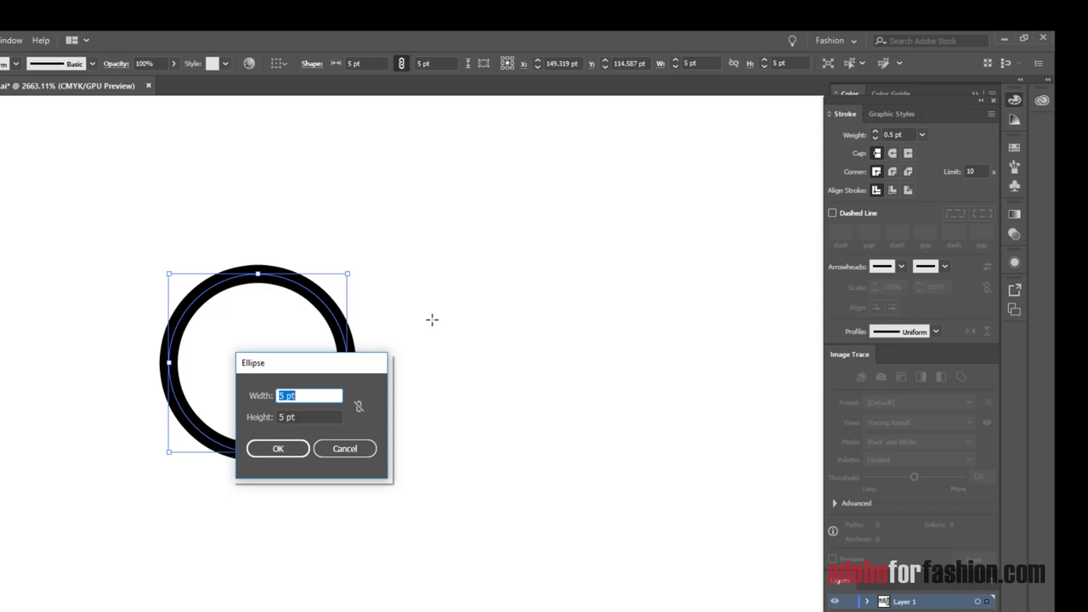
pyautogui.write('1')
pyautogui.press('Tab')
pyautogui.write('1')
pyautogui.click(278, 448)
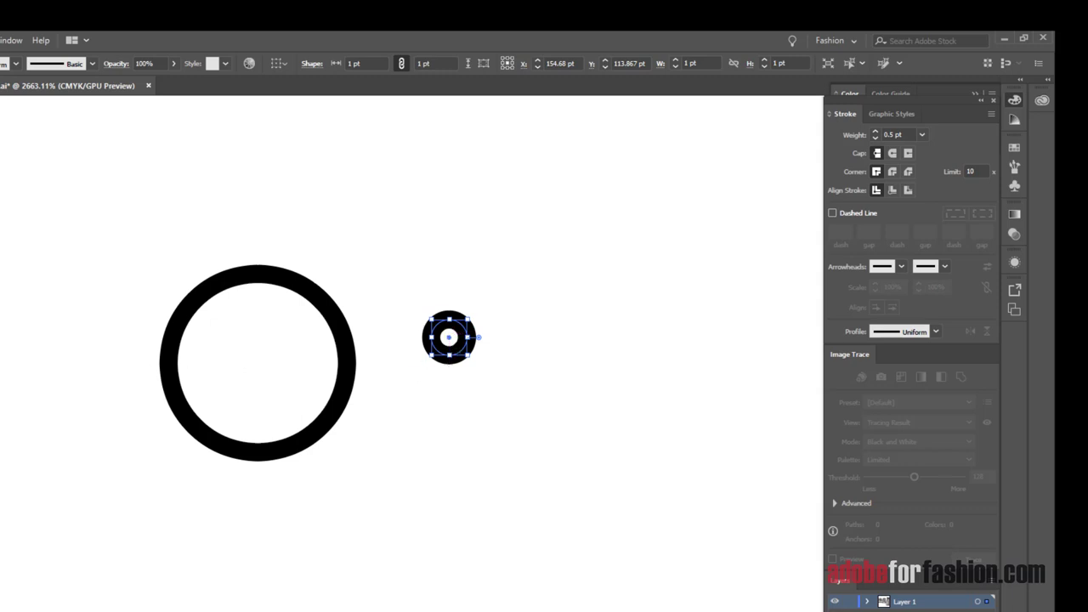
pyautogui.press('Return')
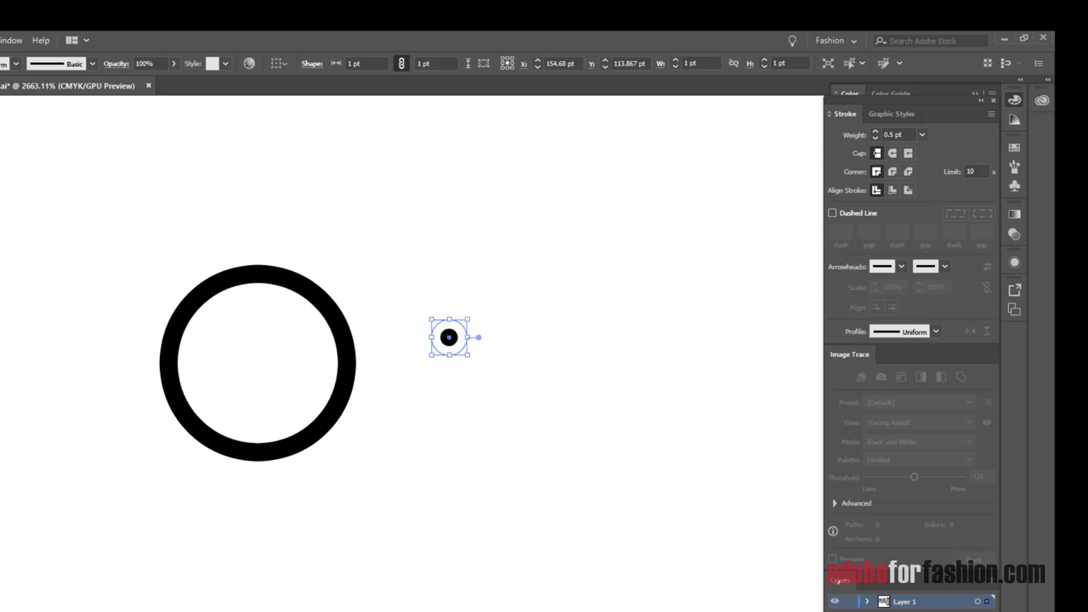
pyautogui.press('F6')
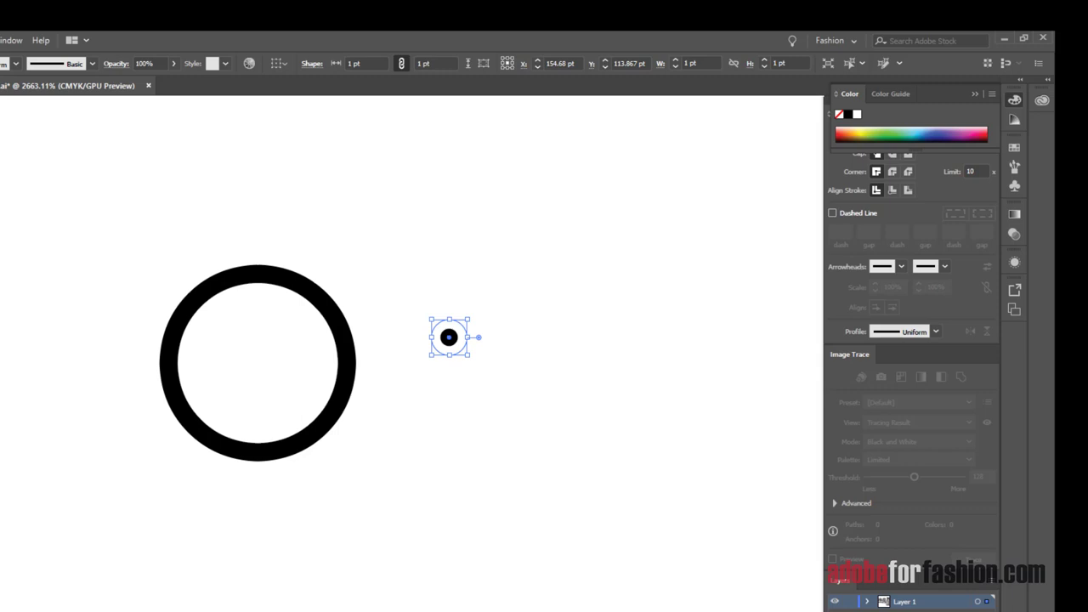
pyautogui.hotkey('shift', 'x')
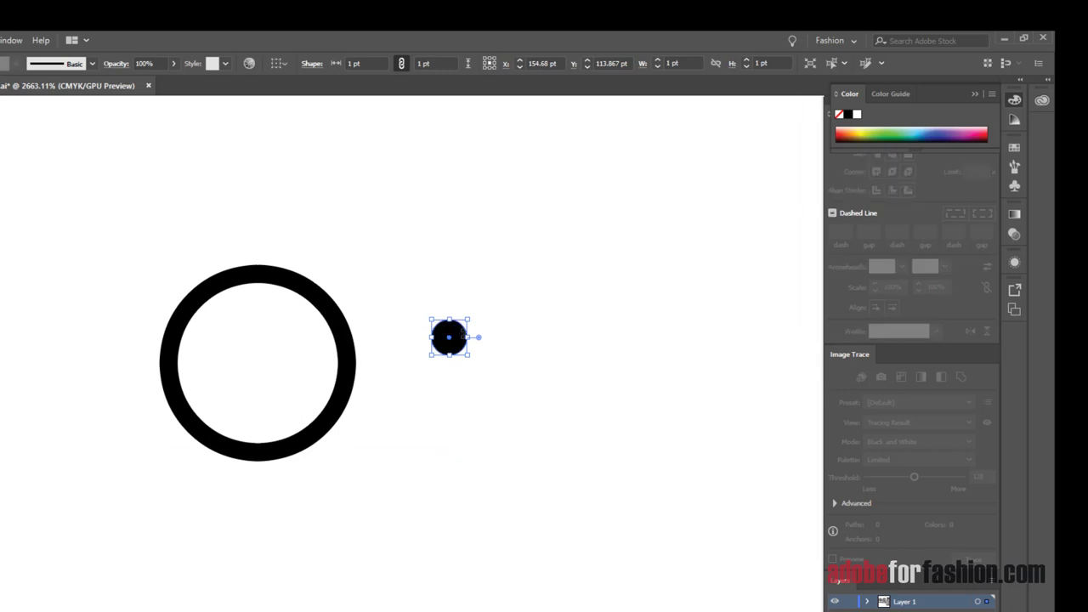
pyautogui.moveTo(457, 338); pyautogui.dragTo(247, 333)
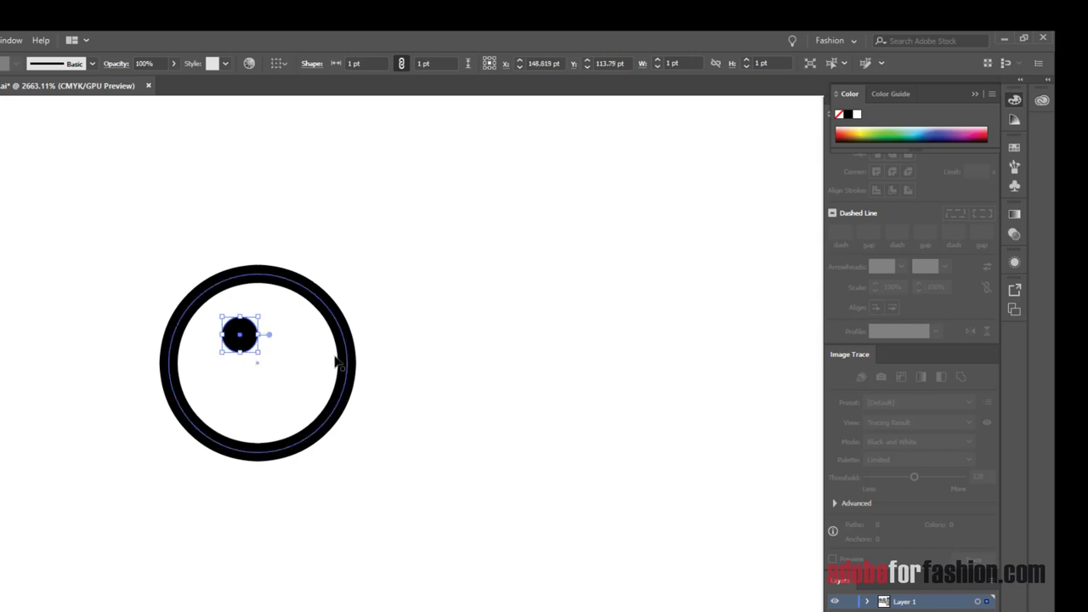
pyautogui.press('Delete')
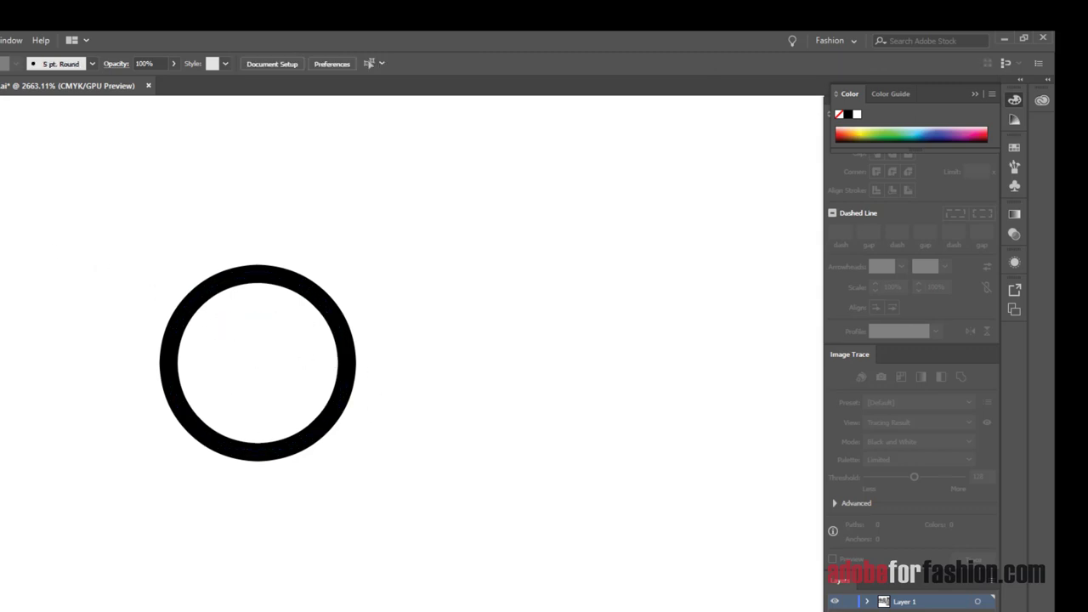
# Create a 0.5 × 0.5 pt dot beside the ring.
pyautogui.click(394, 345)
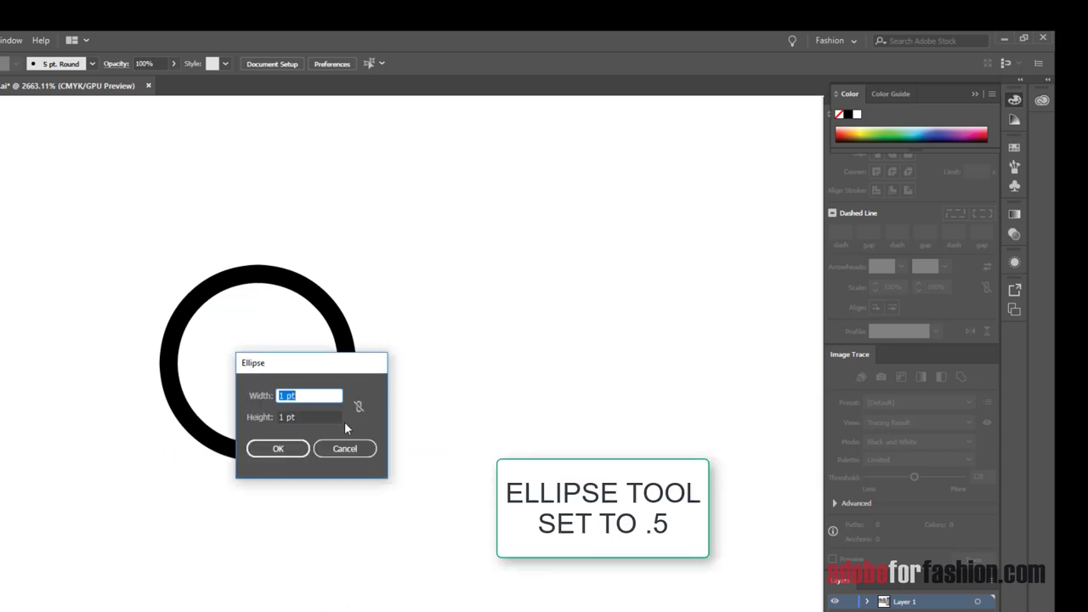
pyautogui.write('.5')
pyautogui.press('Tab')
pyautogui.write('.5')
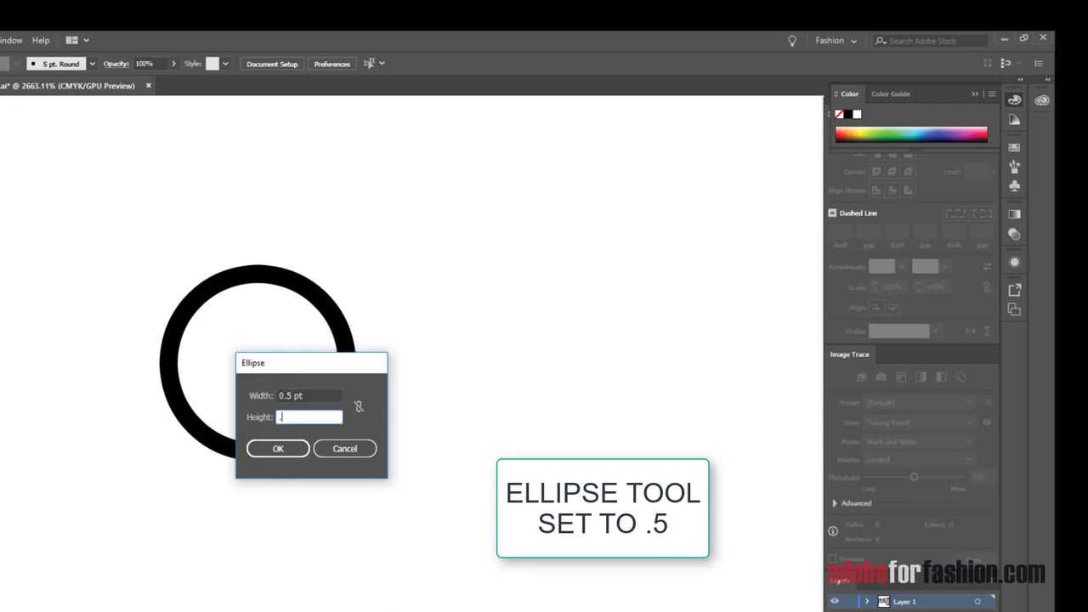
pyautogui.click(293, 449)
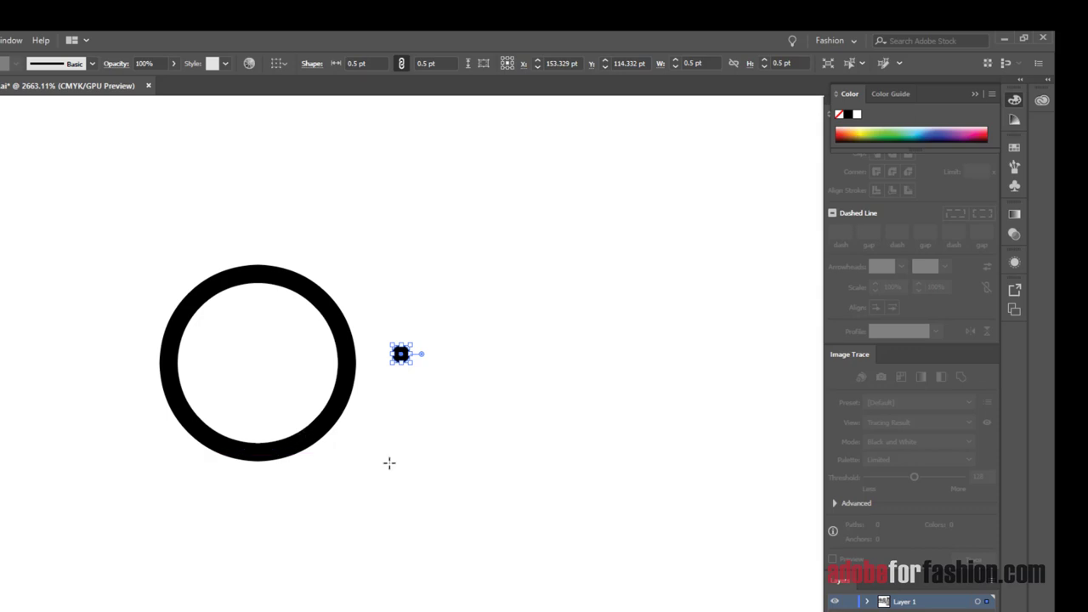
# Copy the dot right, copy the pair down into a 2×2 grid, and copy one dot above.
pyautogui.press('v')
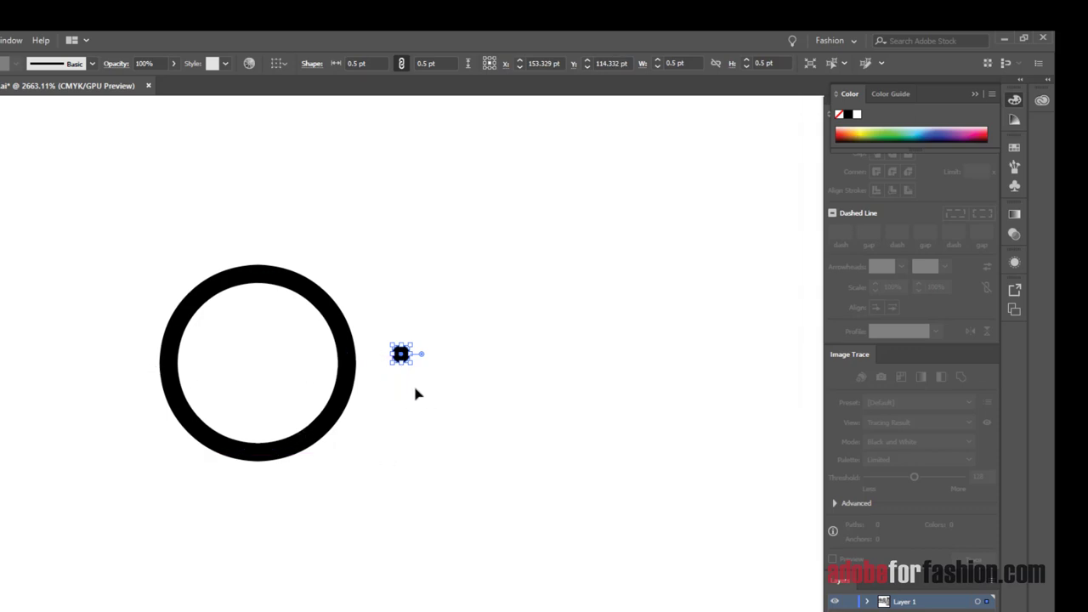
pyautogui.click(413, 382)
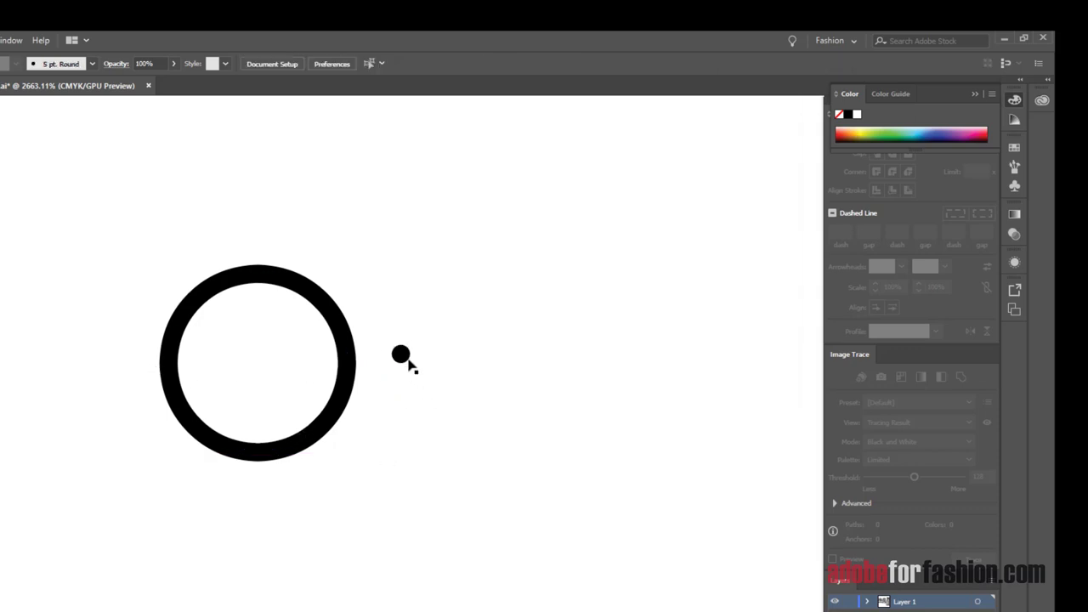
pyautogui.click(403, 357)
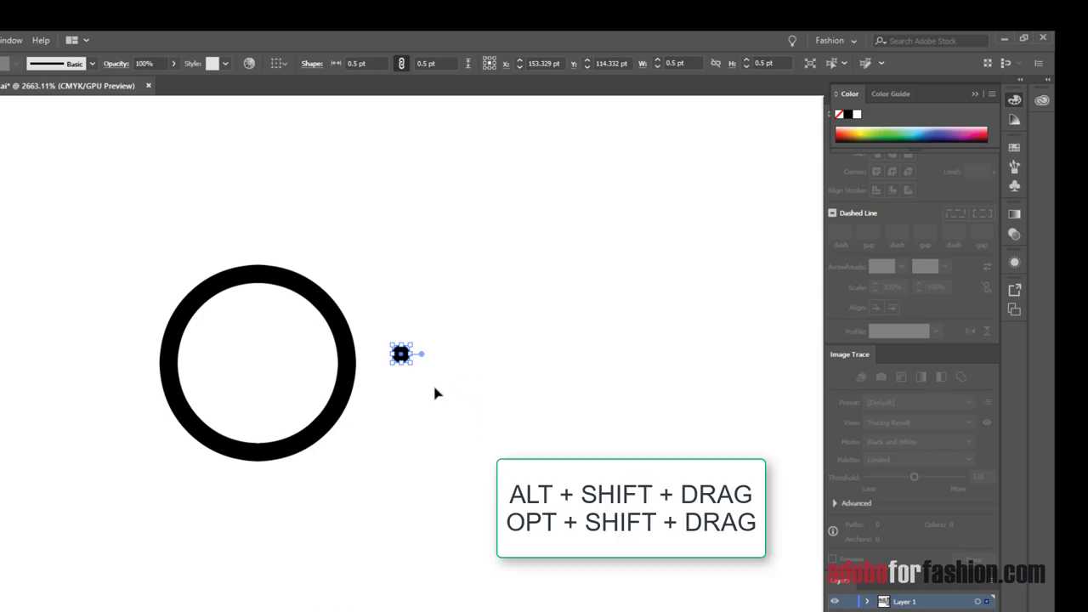
pyautogui.moveTo(403, 356); pyautogui.dragTo(431, 355)
pyautogui.click(391, 374)
pyautogui.moveTo(385, 327); pyautogui.dragTo(429, 387)
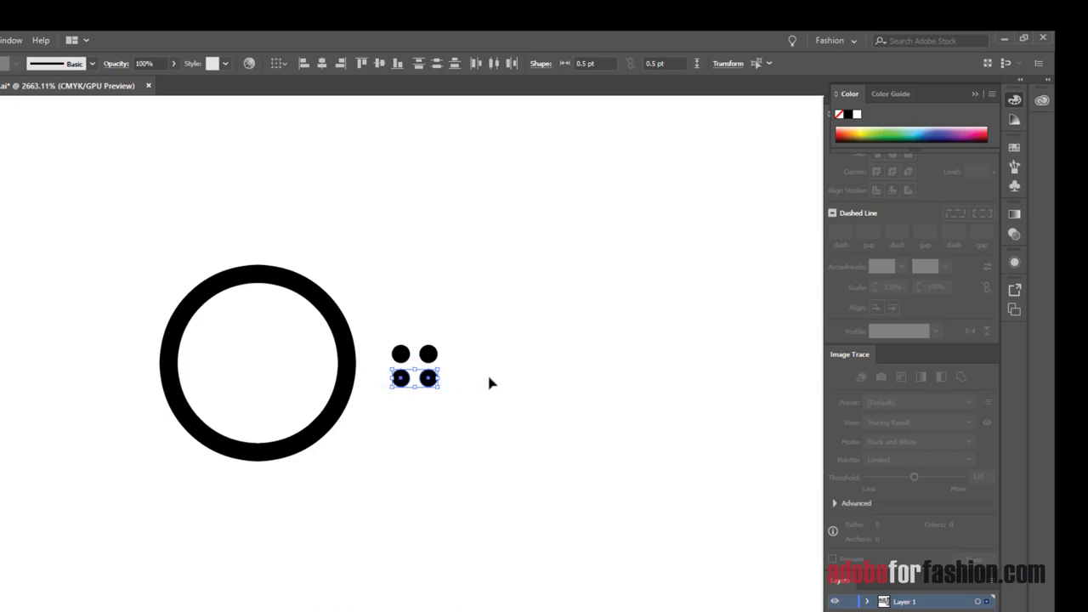
pyautogui.click(504, 510)
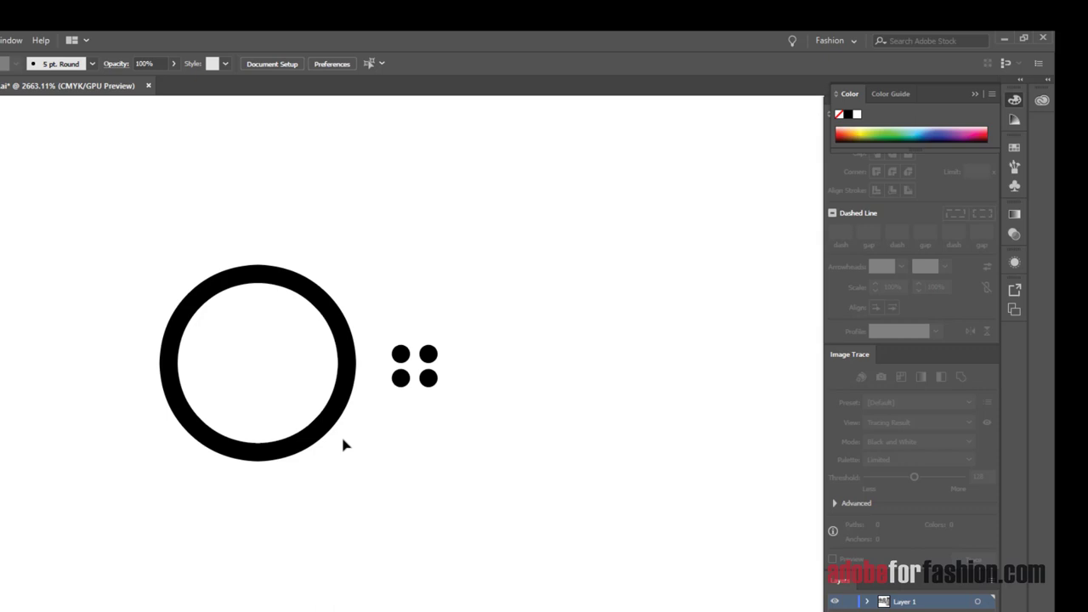
pyautogui.moveTo(401, 351); pyautogui.dragTo(401, 258)
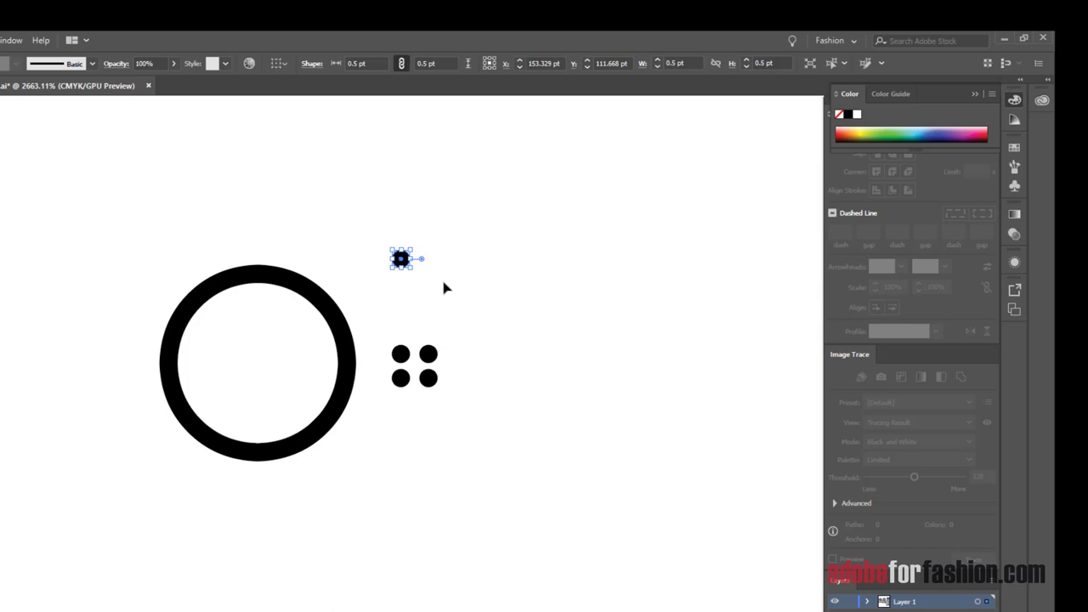
# Paste a copy of the upper dot in front and nudge it right.
pyautogui.click(384, 262)
pyautogui.click(400, 259)
pyautogui.hotkey('ctrl', 'c')
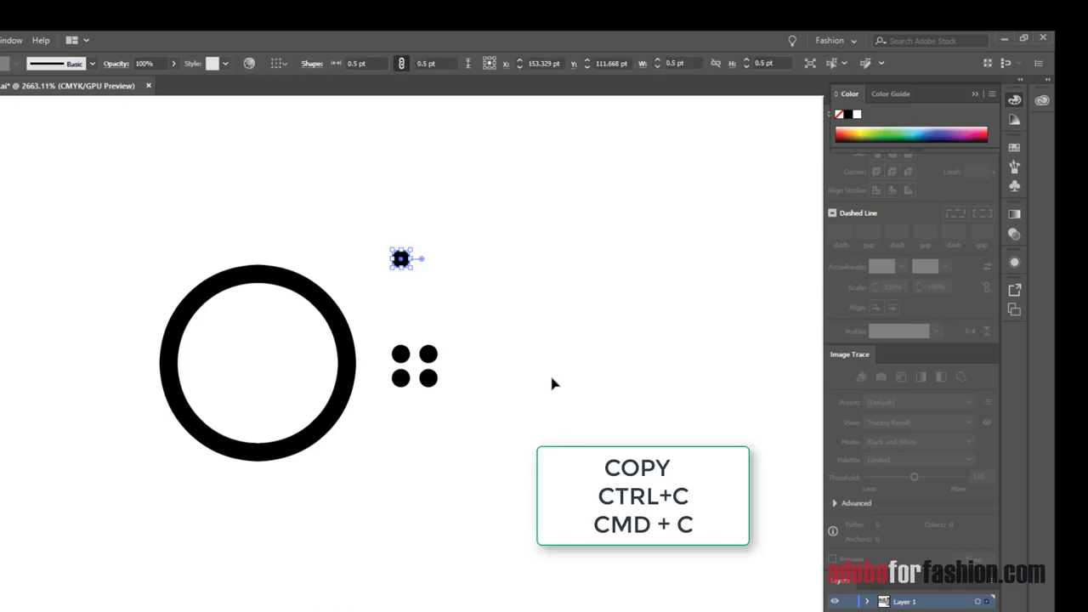
pyautogui.hotkey('ctrl', 'f')
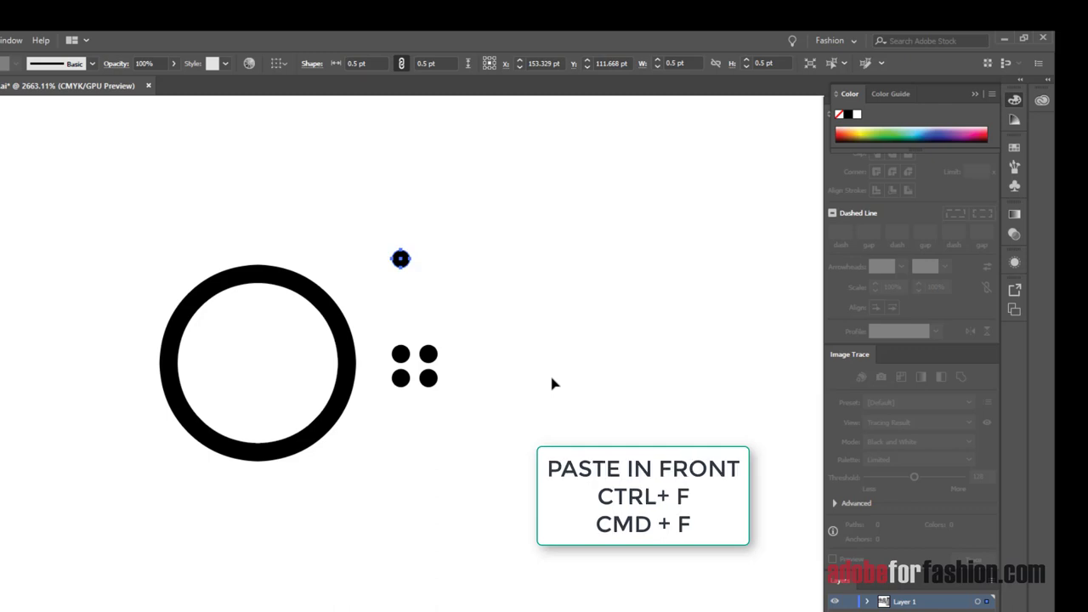
pyautogui.press('Right')
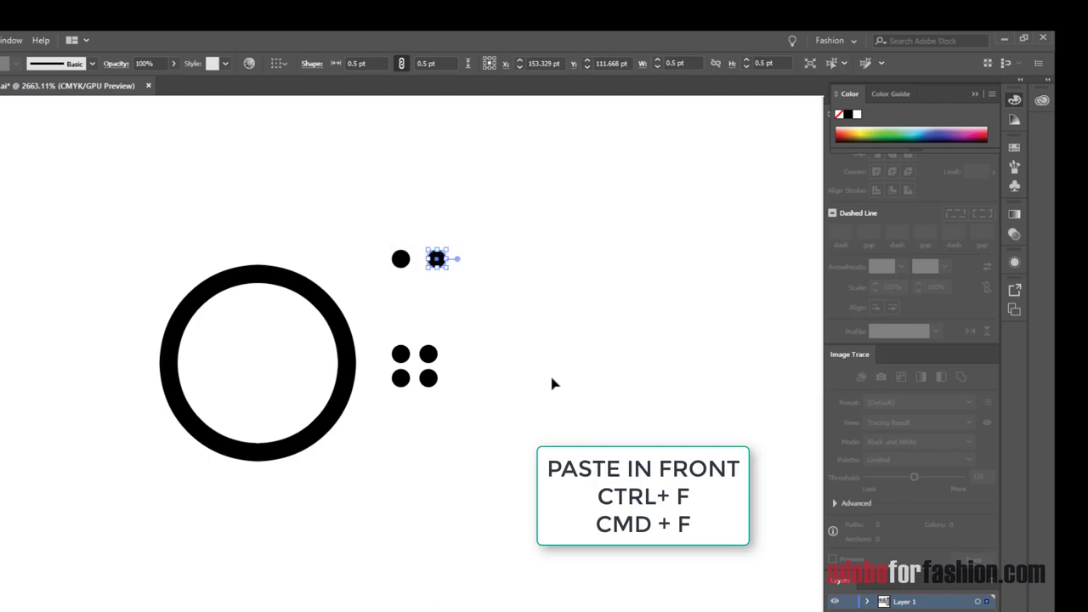
# Paste a copy of the dot pair in front and nudge it down, completing the new square.
pyautogui.moveTo(394, 241); pyautogui.dragTo(466, 289)
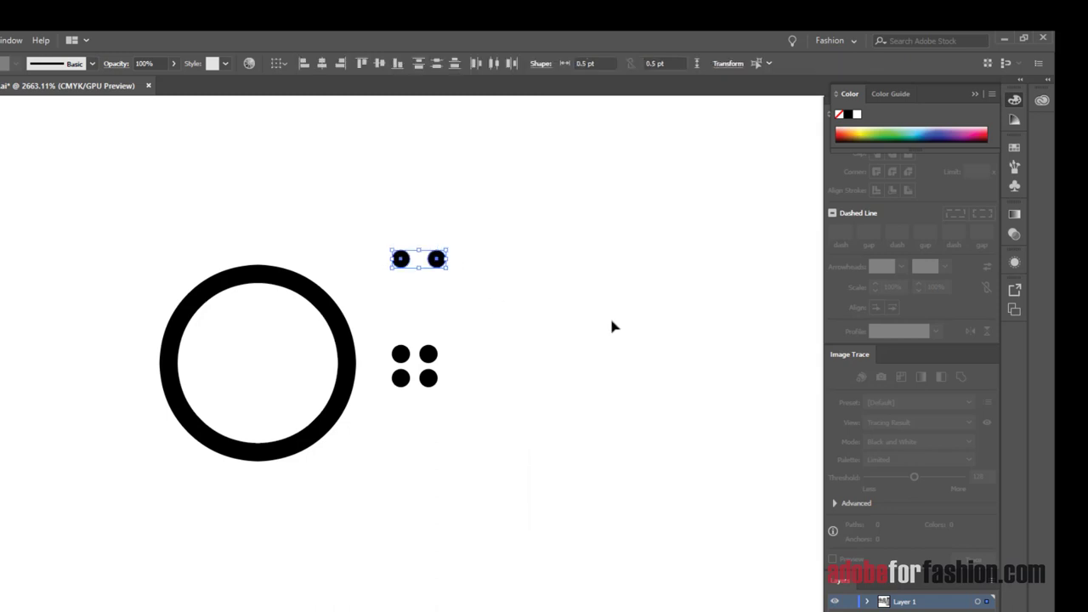
pyautogui.hotkey('ctrl', 'c')
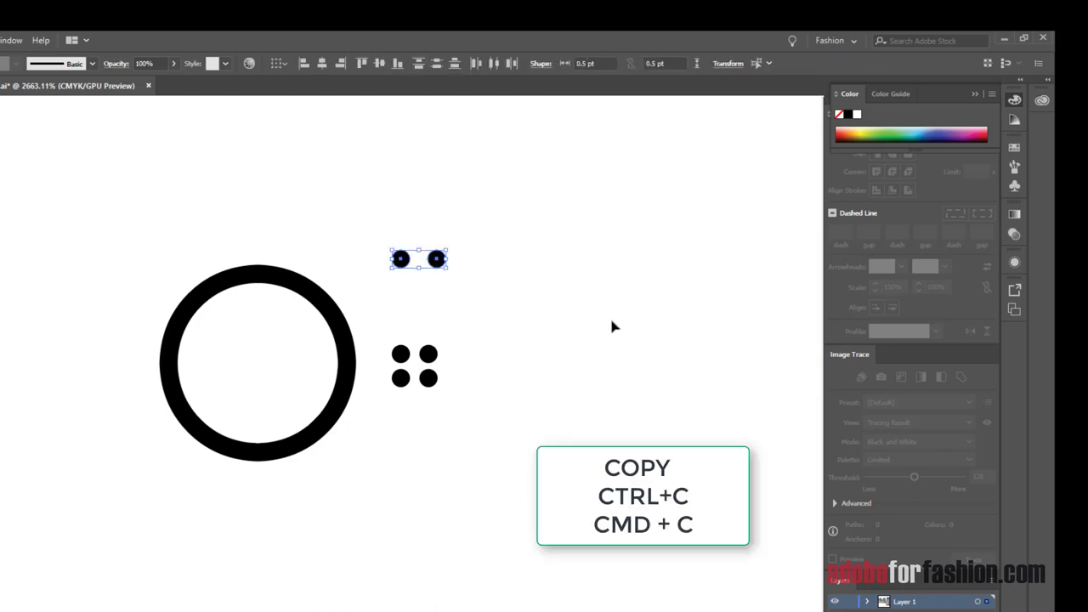
pyautogui.hotkey('ctrl', 'f')
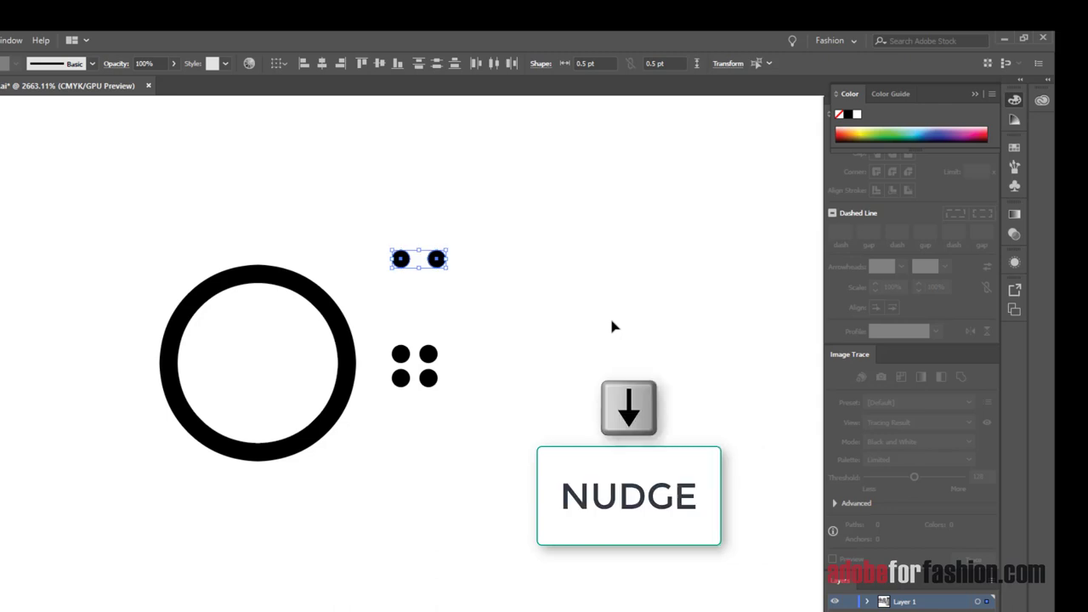
pyautogui.press('Down')
pyautogui.click(529, 320)
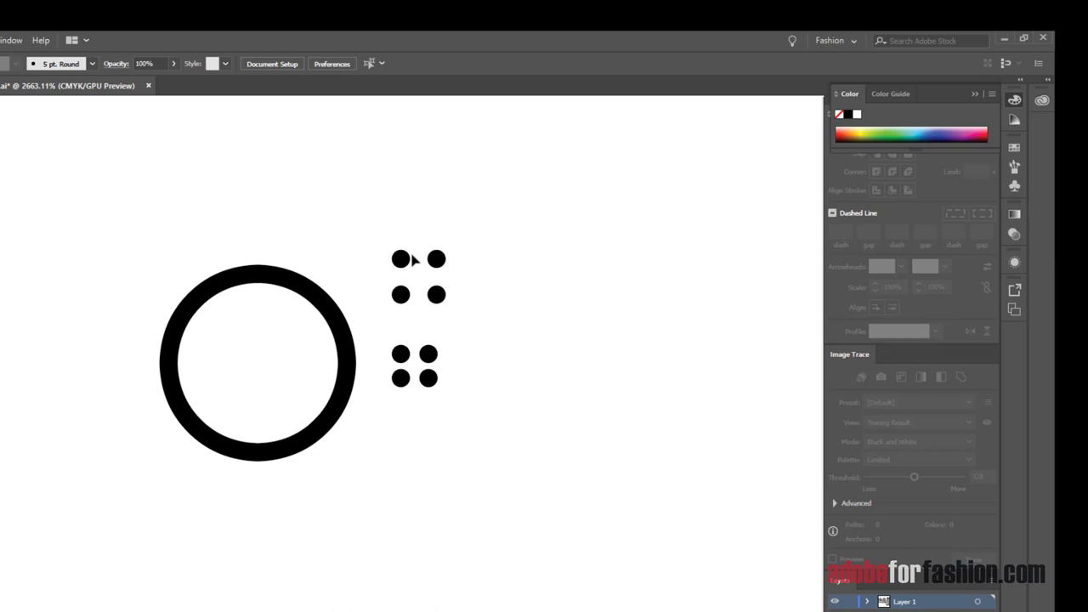
# Delete the old four-dot cluster and group the four new dots.
pyautogui.moveTo(386, 333); pyautogui.dragTo(450, 413)
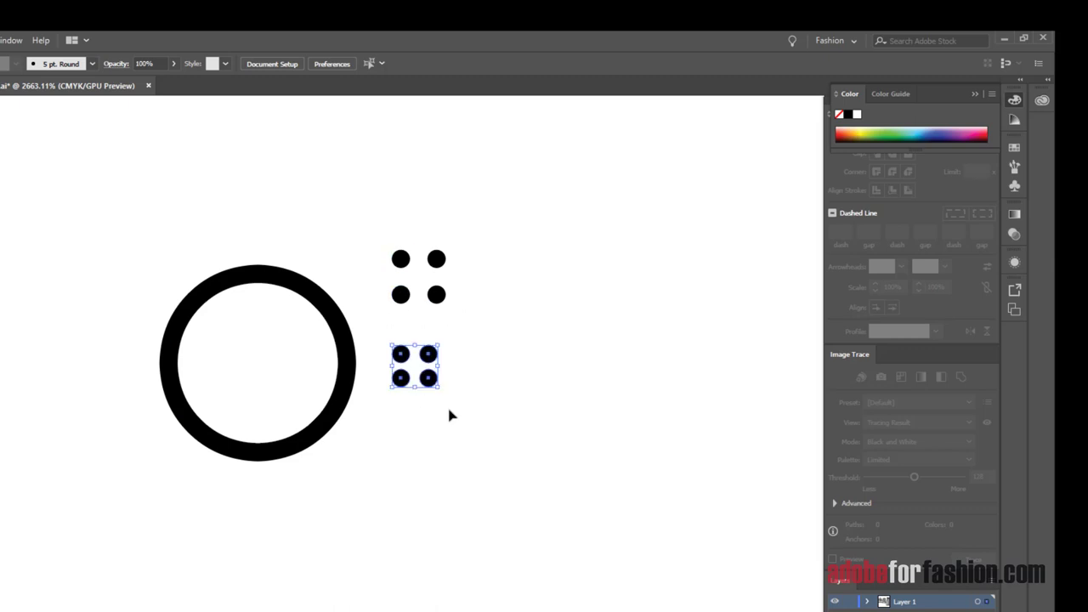
pyautogui.press('Delete')
pyautogui.moveTo(384, 242); pyautogui.dragTo(471, 313)
pyautogui.rightClick(471, 313)
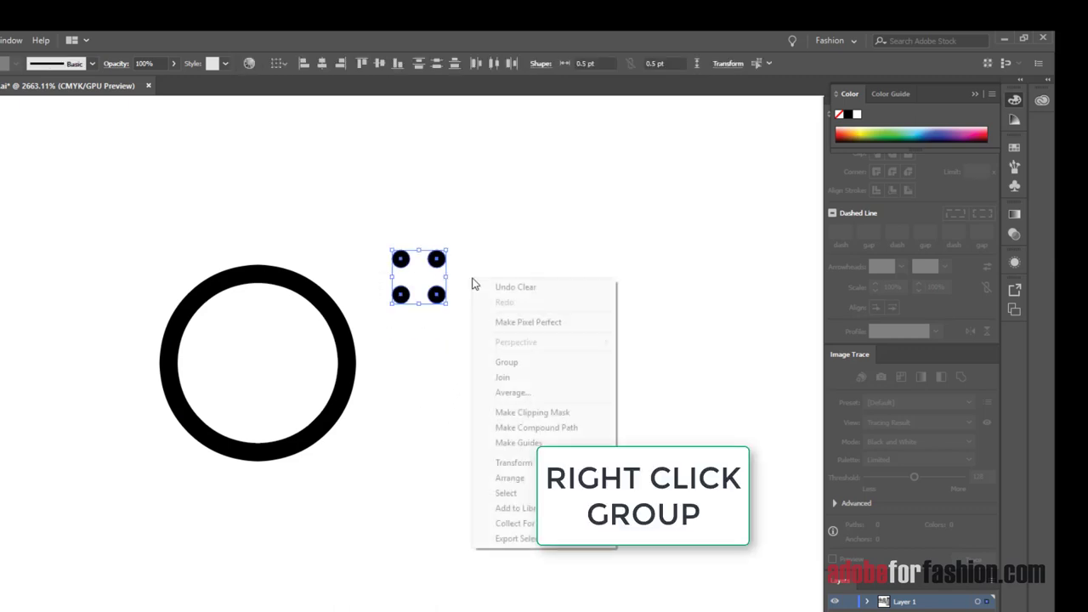
pyautogui.click(505, 363)
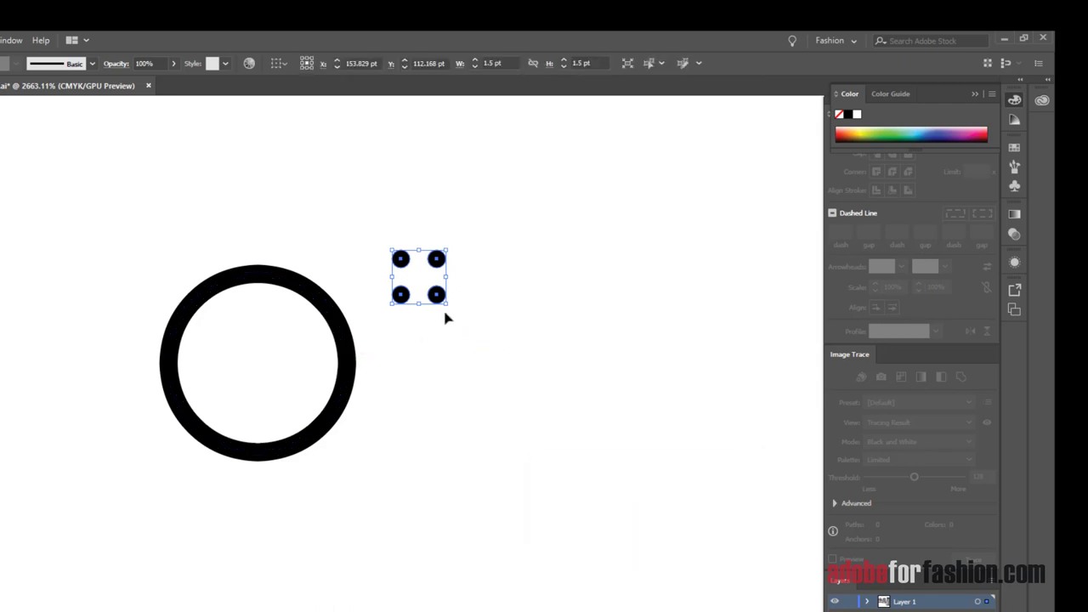
# Centre the dot group horizontally and vertically inside the ring.
pyautogui.moveTo(177, 202); pyautogui.dragTo(489, 491)
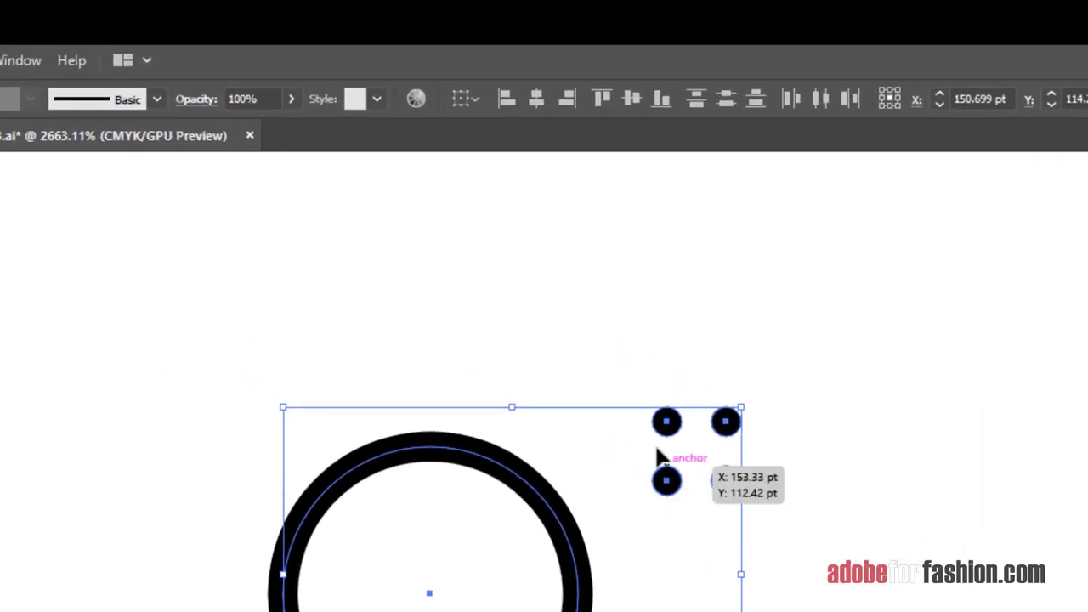
pyautogui.click(532, 101)
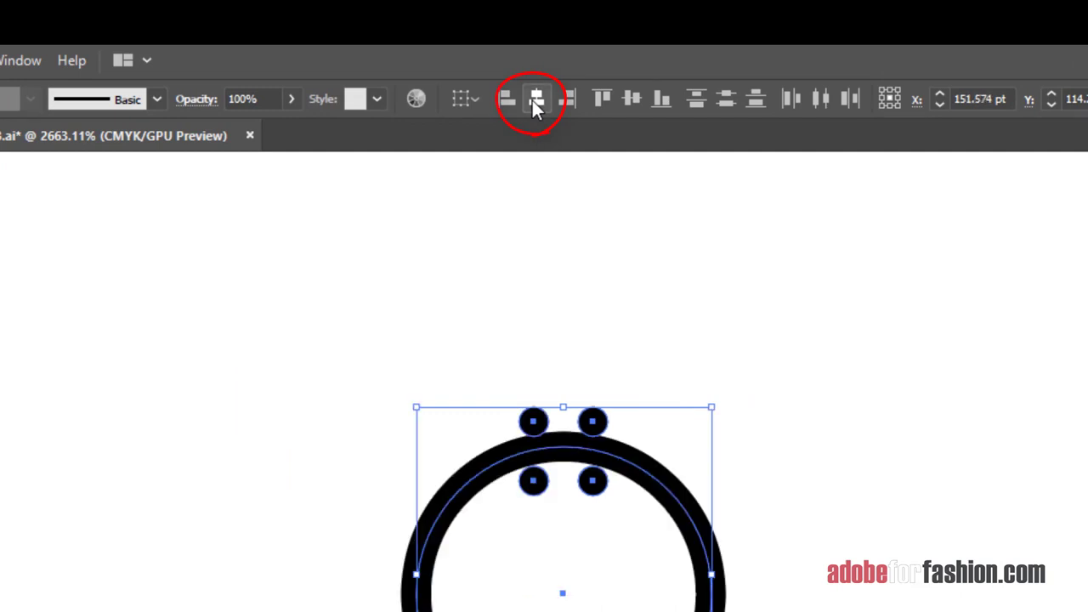
pyautogui.click(634, 104)
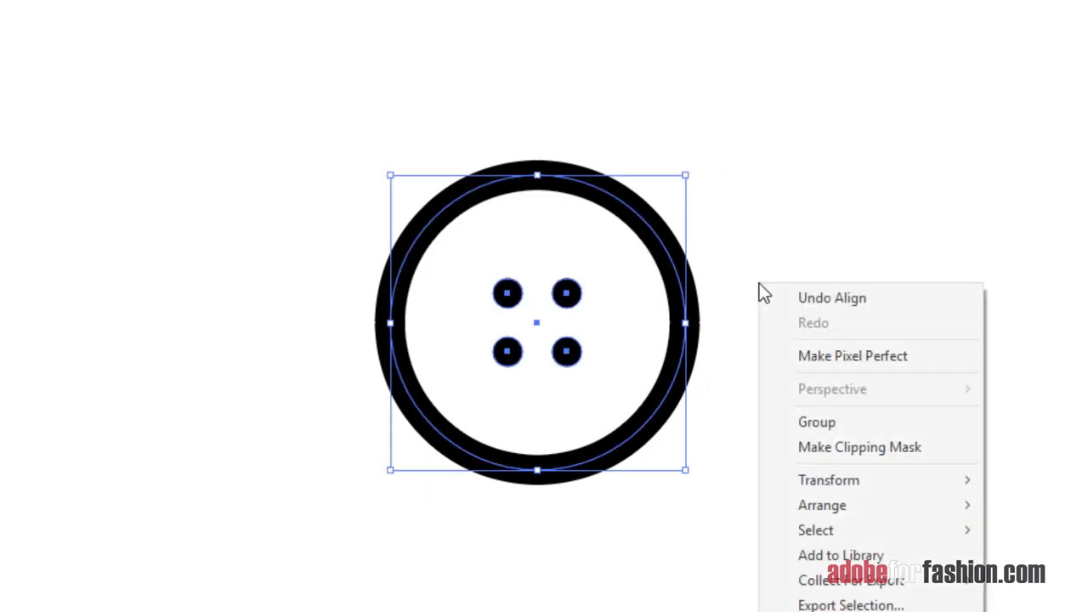
# Group the ring and holes, then add them to the Symbols panel as 'shirt button'.
pyautogui.click(770, 422)
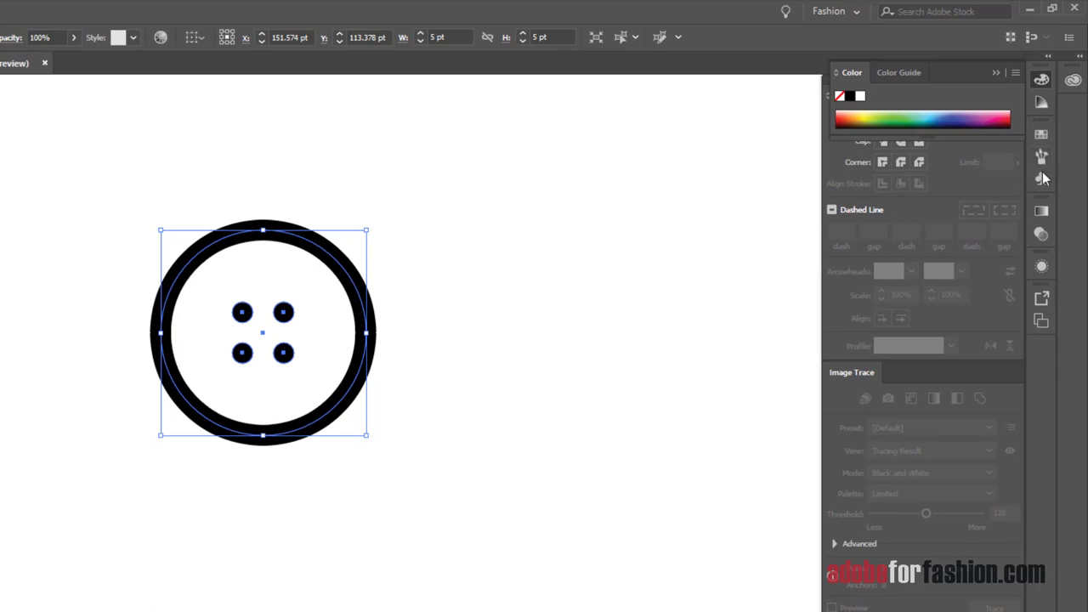
pyautogui.click(1041, 177)
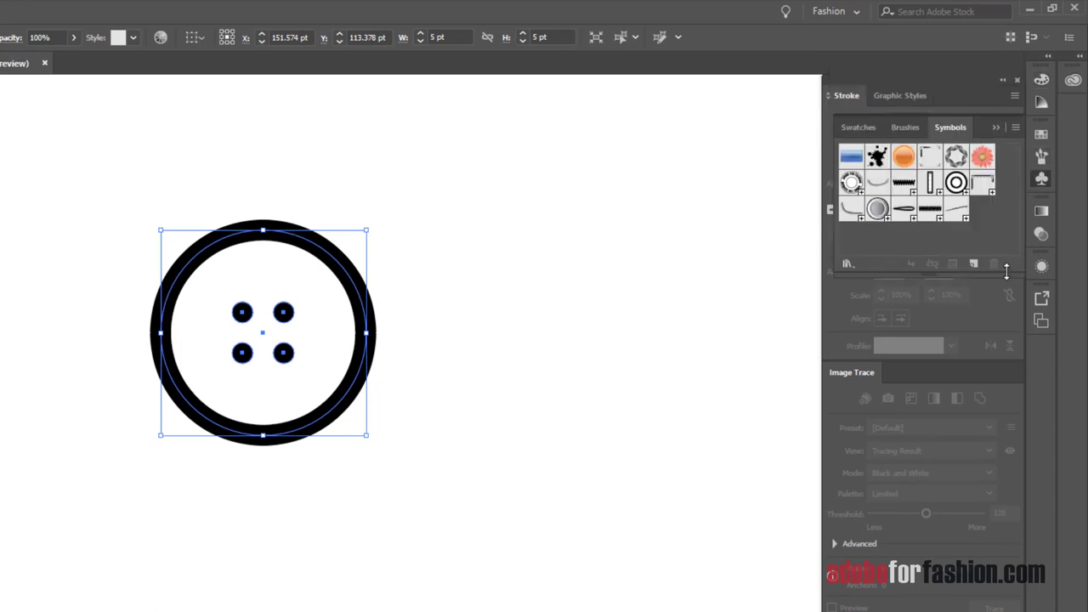
pyautogui.moveTo(1007, 270); pyautogui.dragTo(1007, 435)
pyautogui.moveTo(330, 340); pyautogui.dragTo(923, 336)
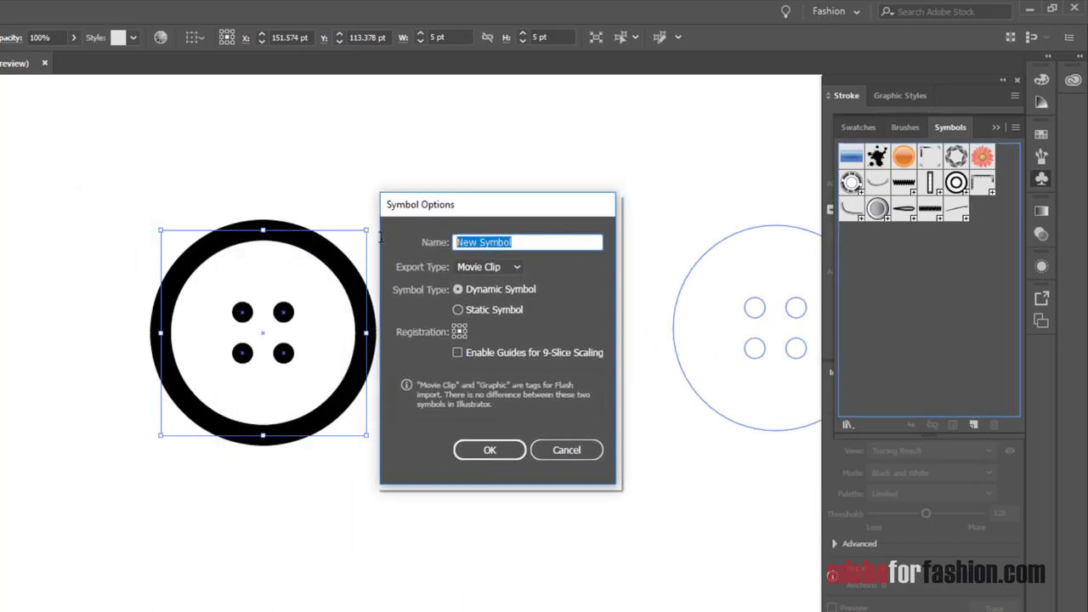
pyautogui.write('shirt button')
pyautogui.press('Return')
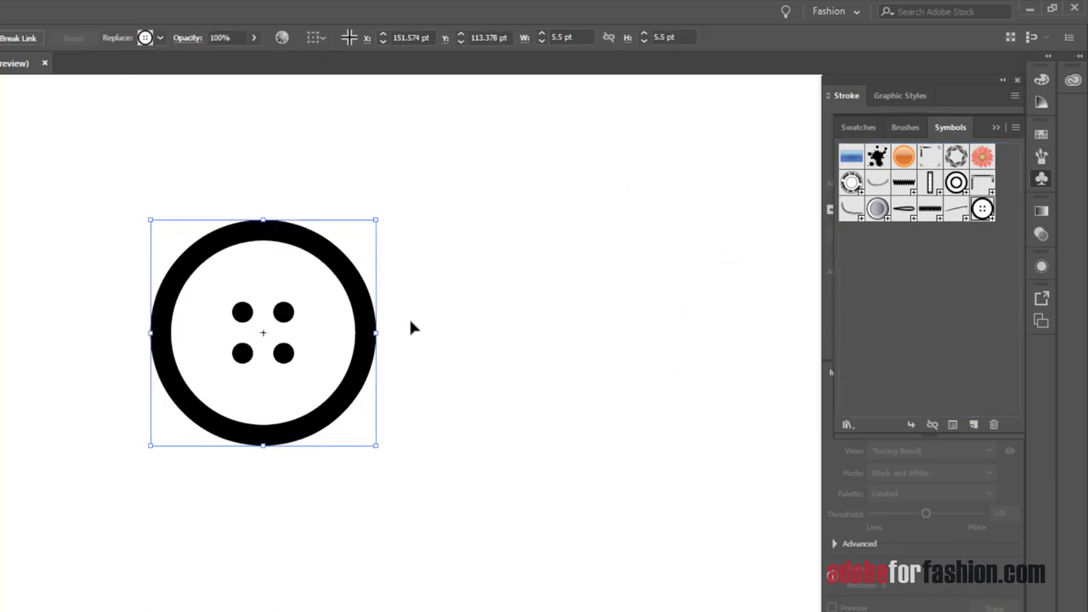
# Break the button instance's link to its symbol, ungroup it, and reselect the artwork.
pyautogui.click(464, 322)
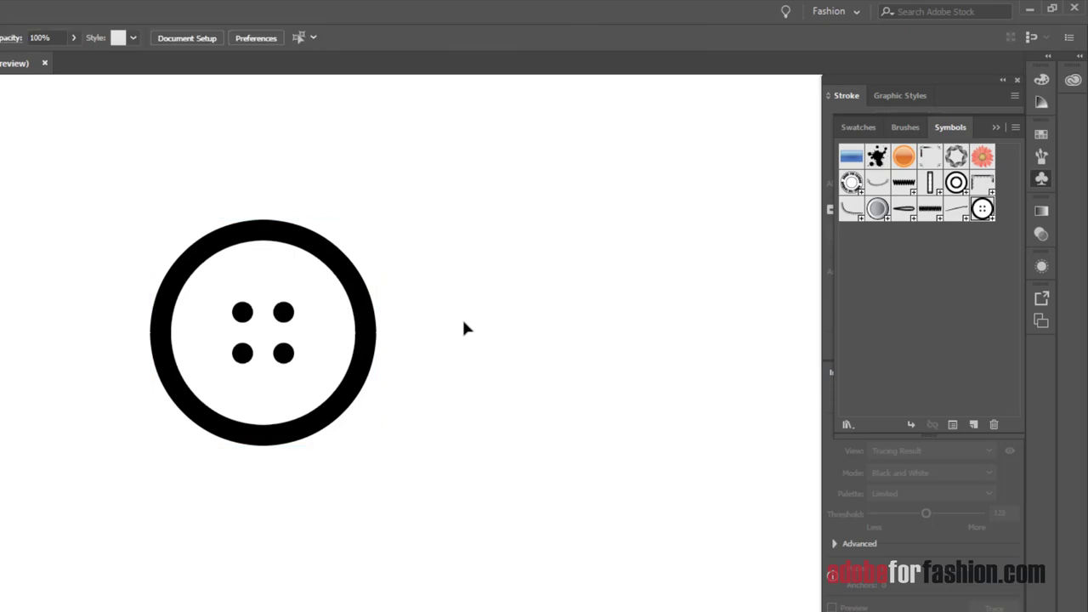
pyautogui.click(367, 362)
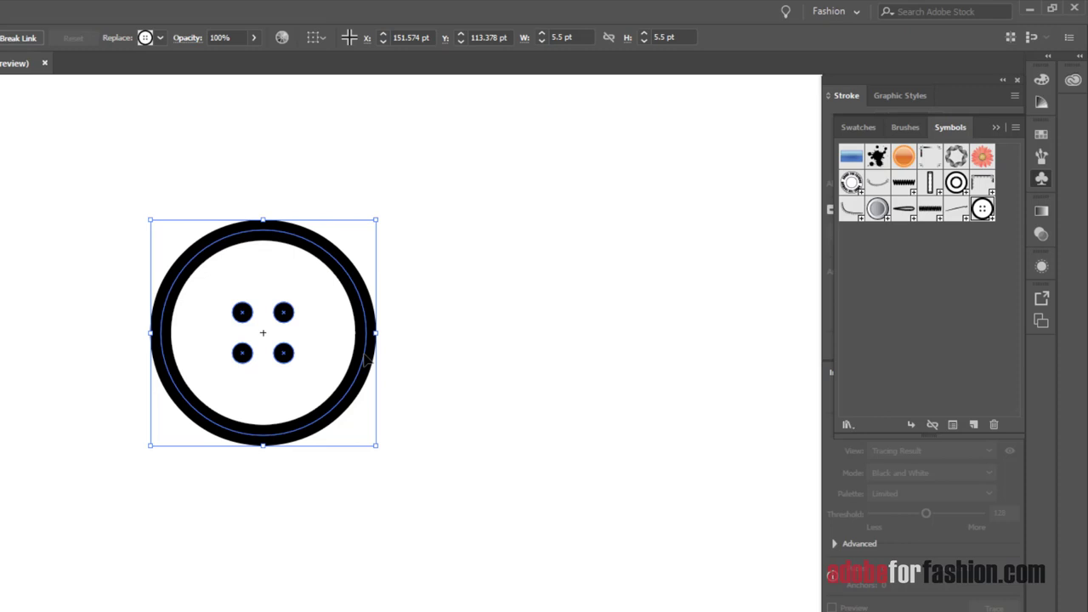
pyautogui.rightClick(367, 361)
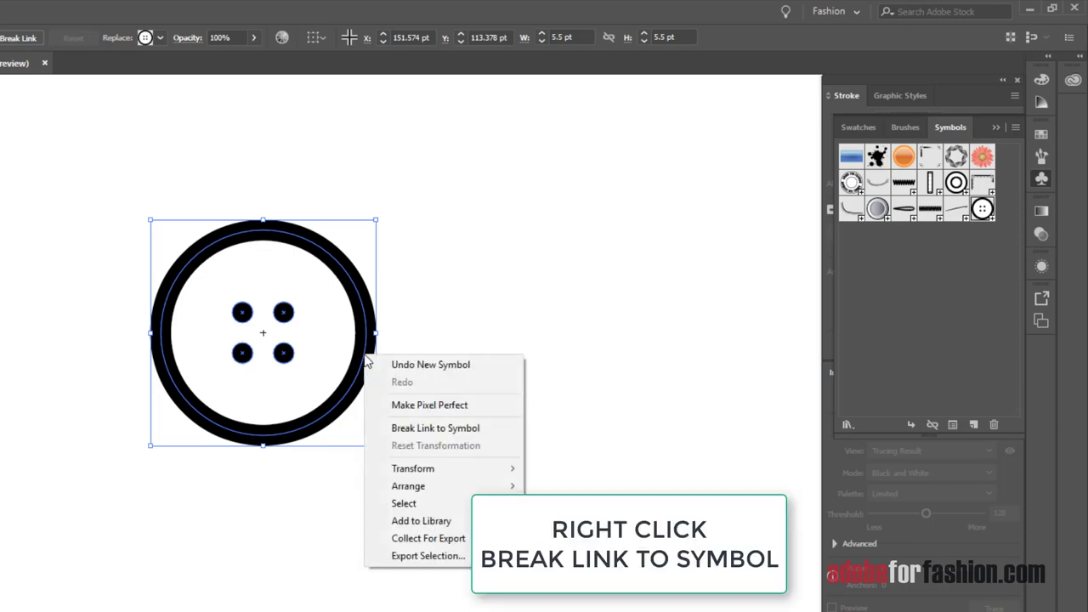
pyautogui.click(475, 429)
pyautogui.click(368, 361)
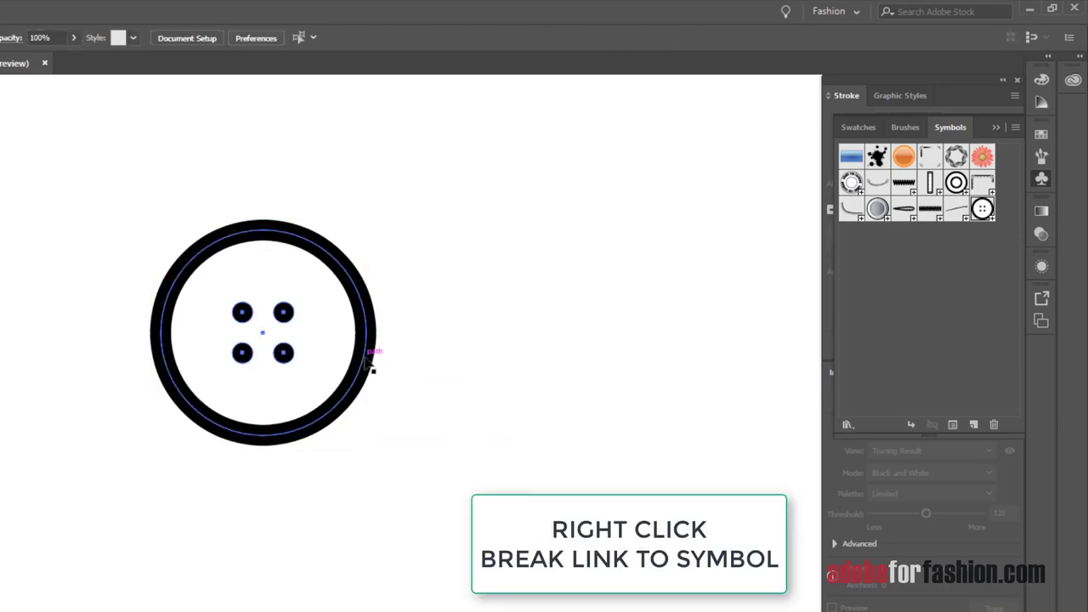
pyautogui.rightClick(368, 361)
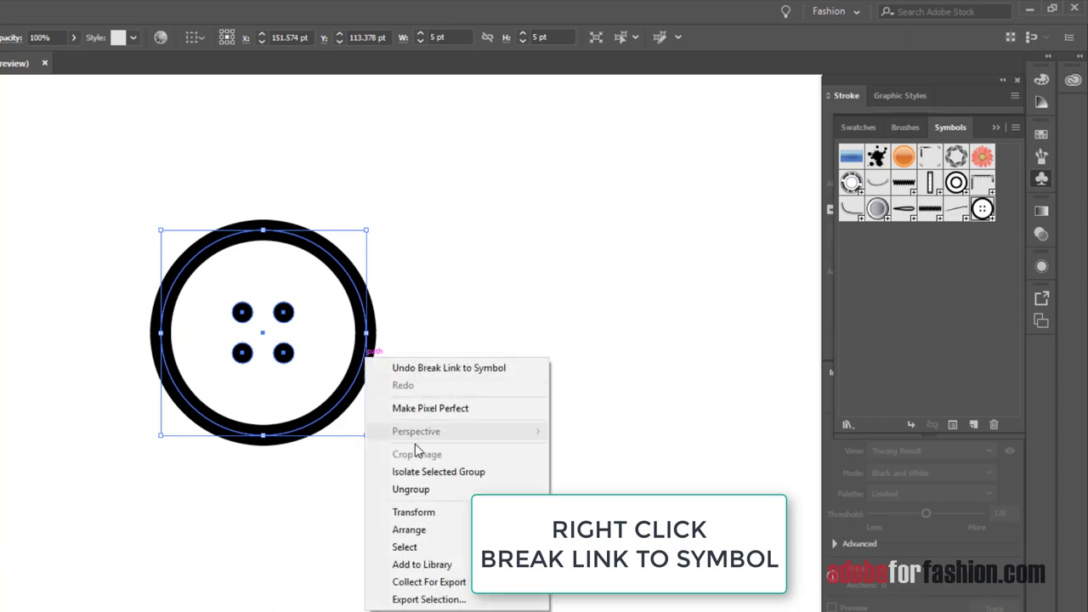
pyautogui.click(398, 485)
pyautogui.click(452, 374)
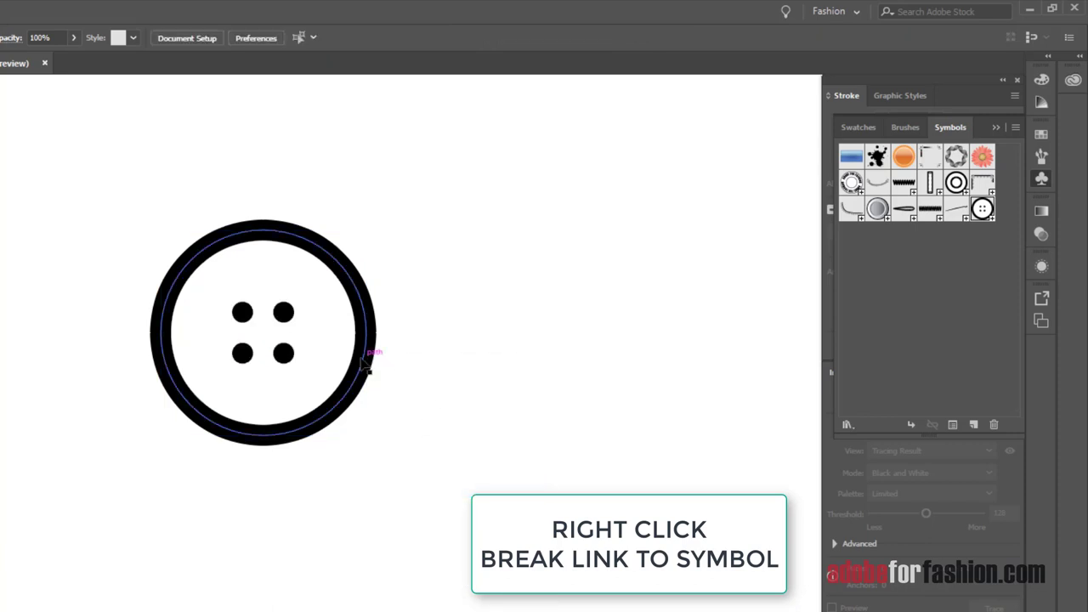
pyautogui.click(362, 369)
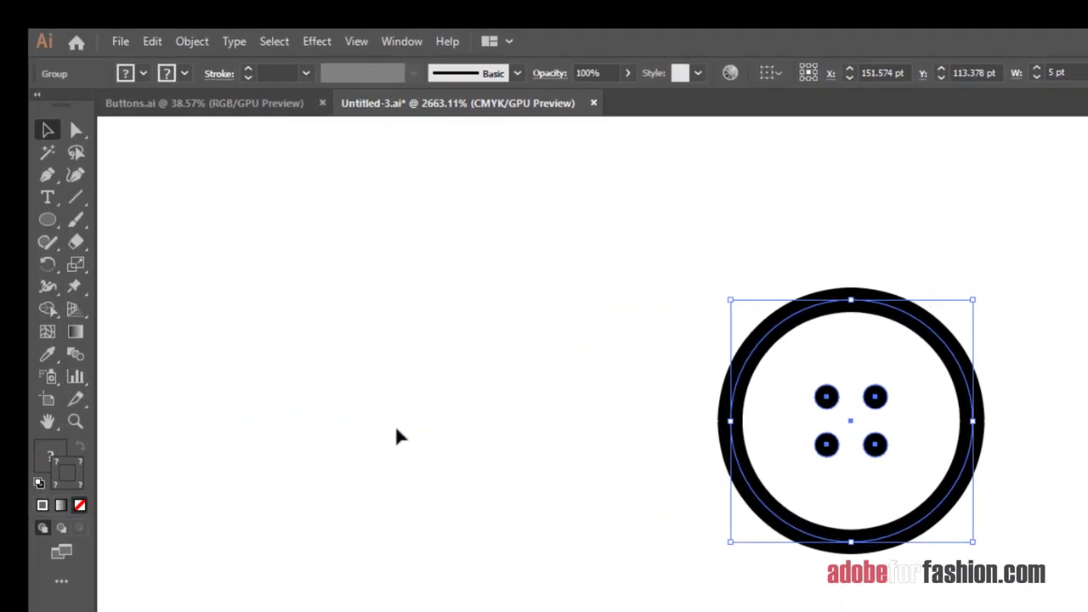
# Make an 80% scaled copy of the button ring and give it a 0.25 pt stroke.
pyautogui.doubleClick(76, 264)
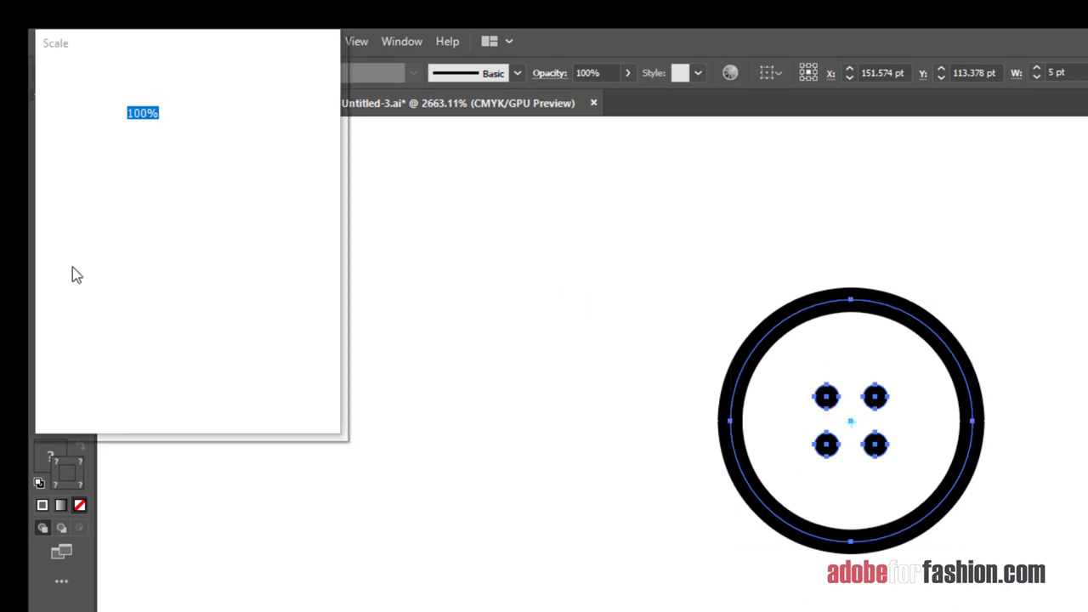
pyautogui.moveTo(235, 42)
pyautogui.mouseDown()
pyautogui.moveTo(496, 187)
pyautogui.moveTo(571, 197)
pyautogui.mouseUp()
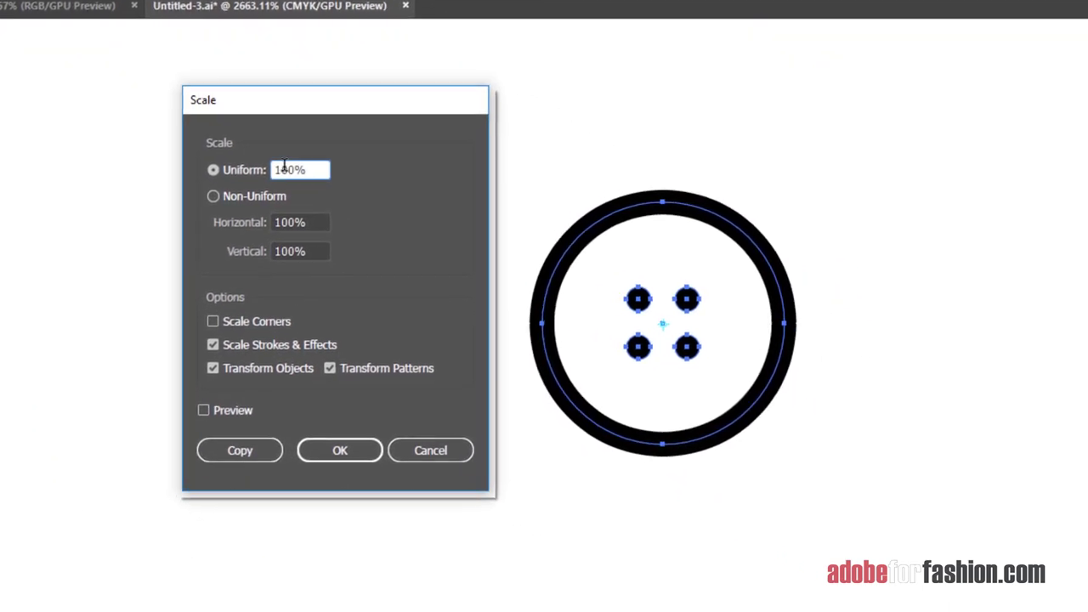
pyautogui.write('80')
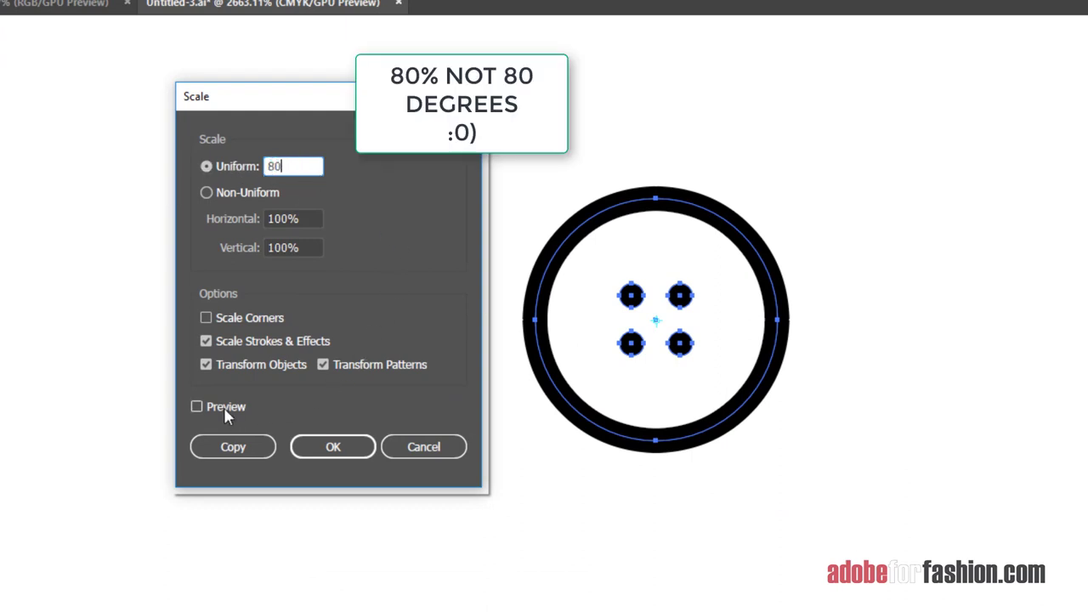
pyautogui.click(234, 448)
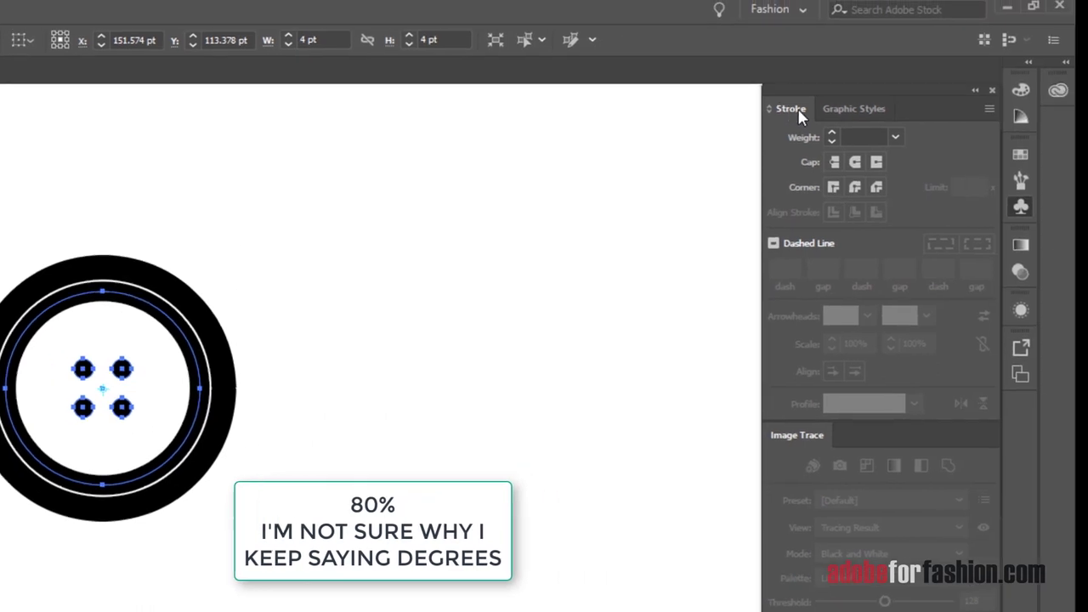
pyautogui.click(895, 137)
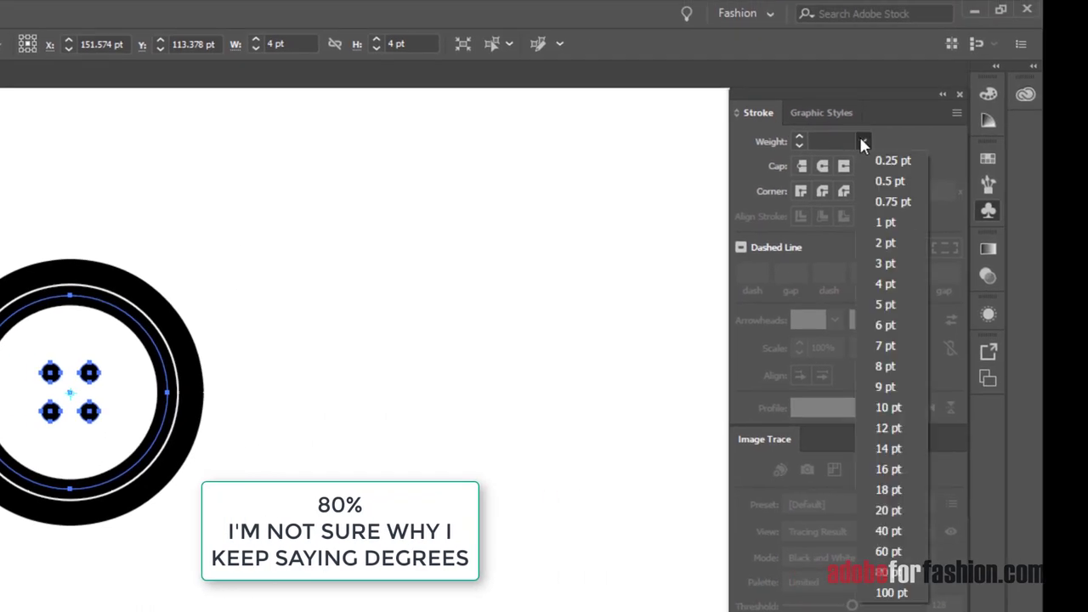
pyautogui.click(881, 179)
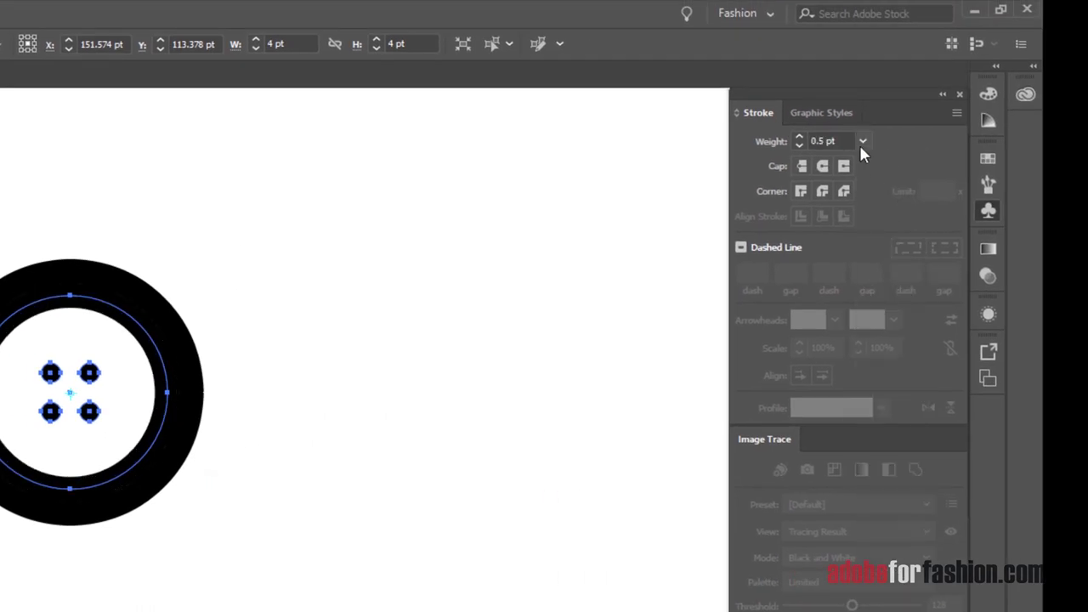
pyautogui.click(862, 142)
pyautogui.click(881, 155)
pyautogui.click(385, 493)
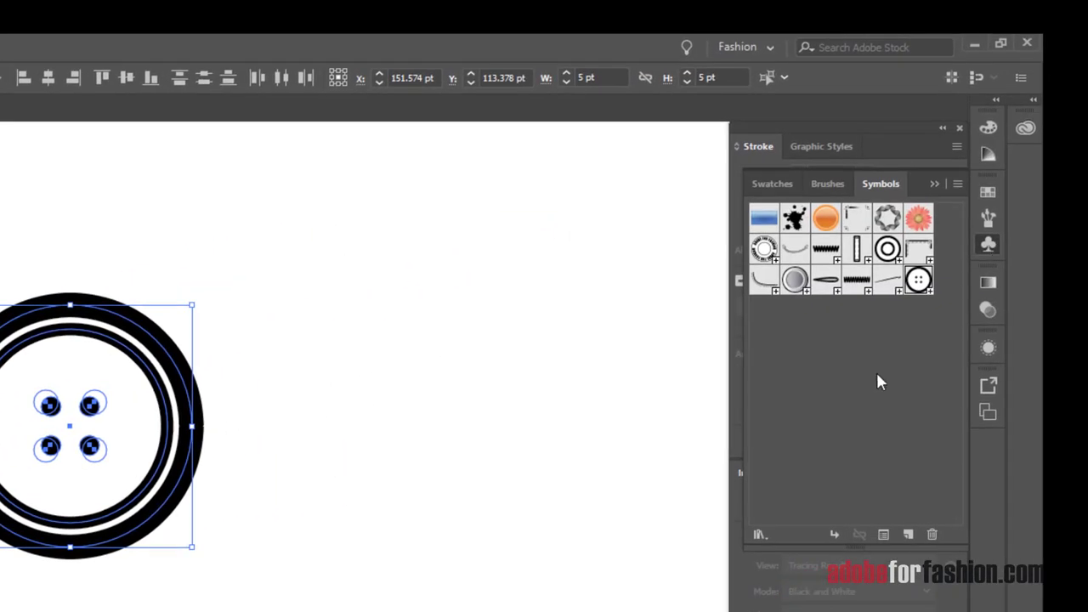
# Save the double-ringed button into the Symbols panel as 'Shirt button Fancy'.
pyautogui.moveTo(136, 418); pyautogui.dragTo(869, 416)
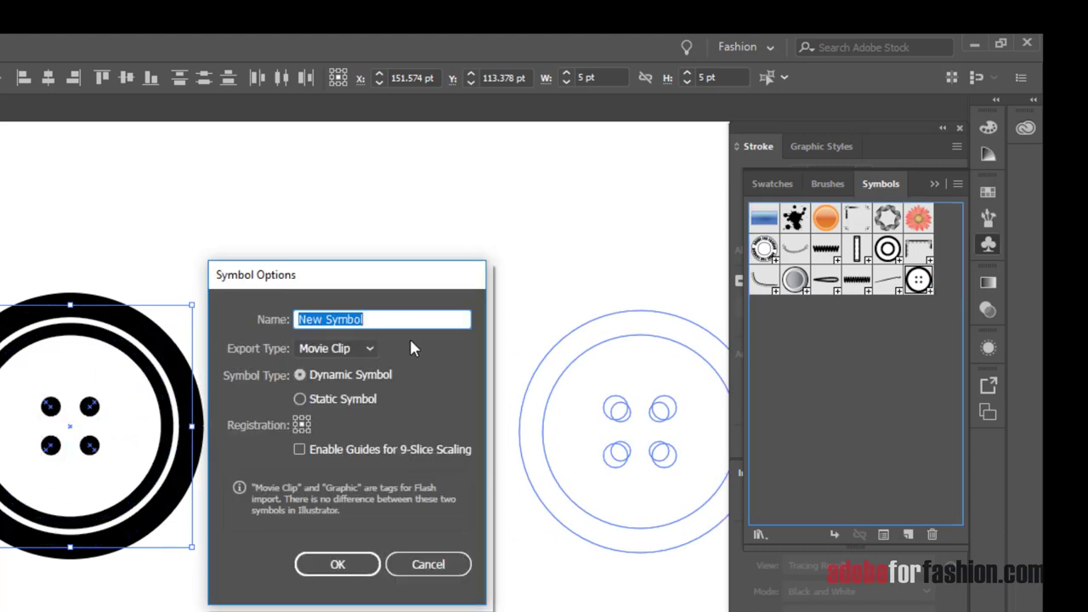
pyautogui.write('Shirt button Fancy')
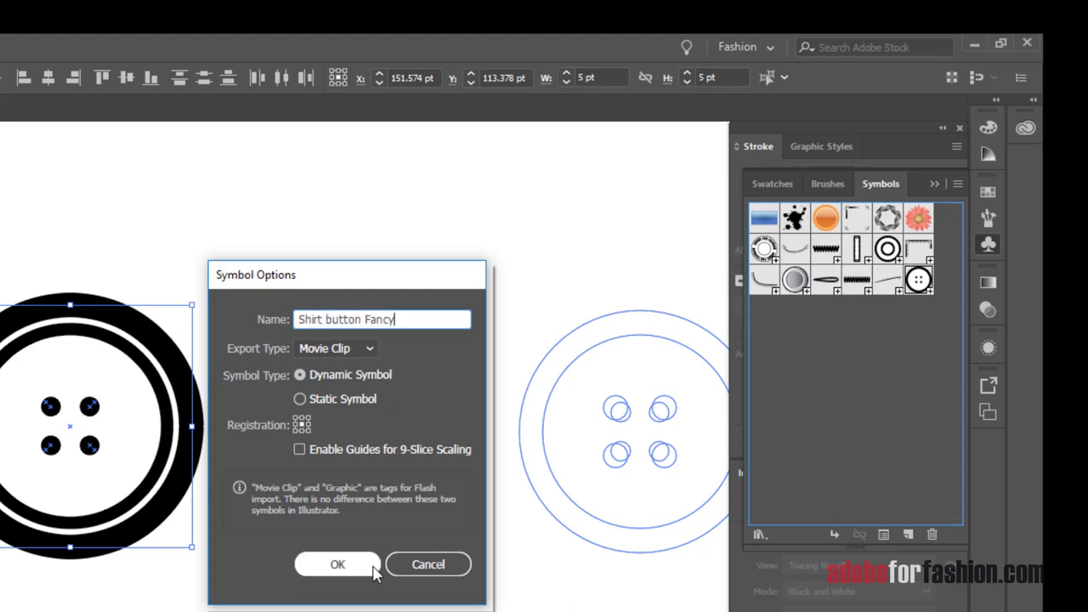
pyautogui.click(371, 568)
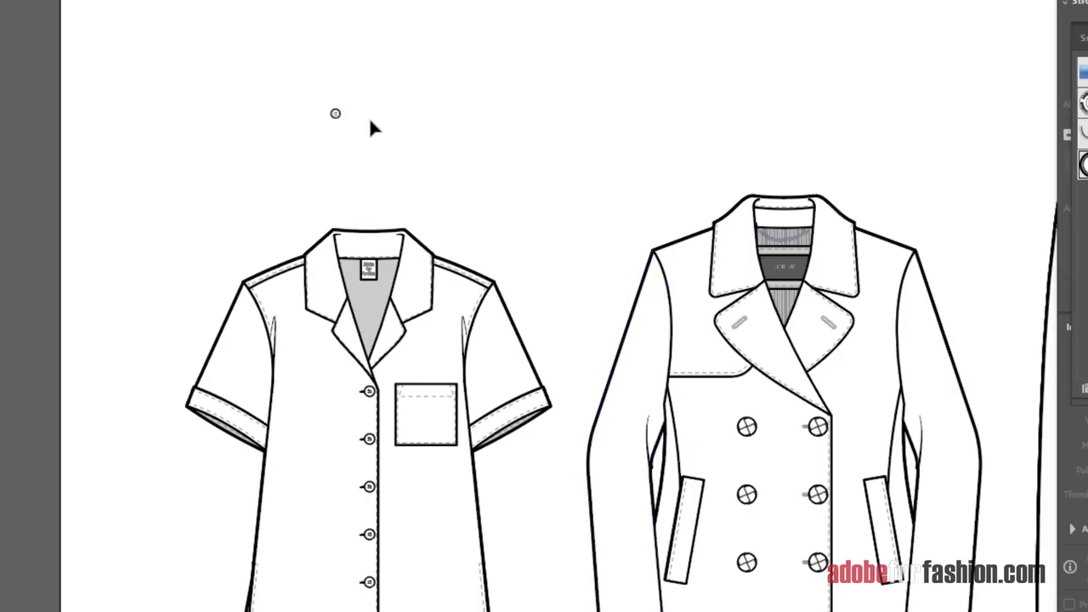
# Place a 'Shirt button Fancy' instance beside the shirt's top button and scale it up.
pyautogui.moveTo(343, 113); pyautogui.dragTo(355, 390)
pyautogui.scroll(5, 391, 413)
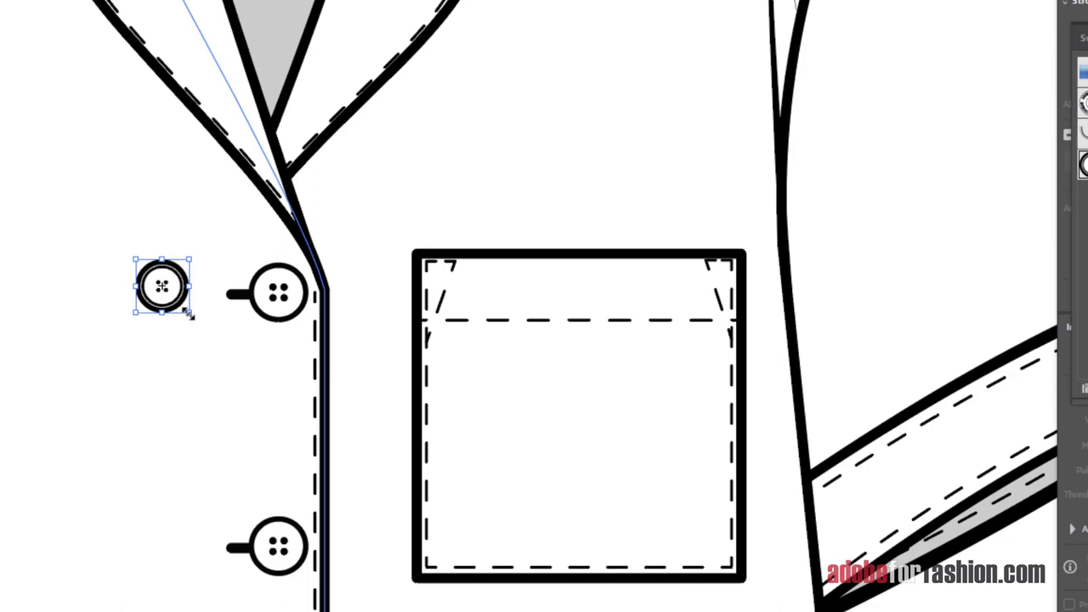
pyautogui.moveTo(194, 322); pyautogui.dragTo(212, 336)
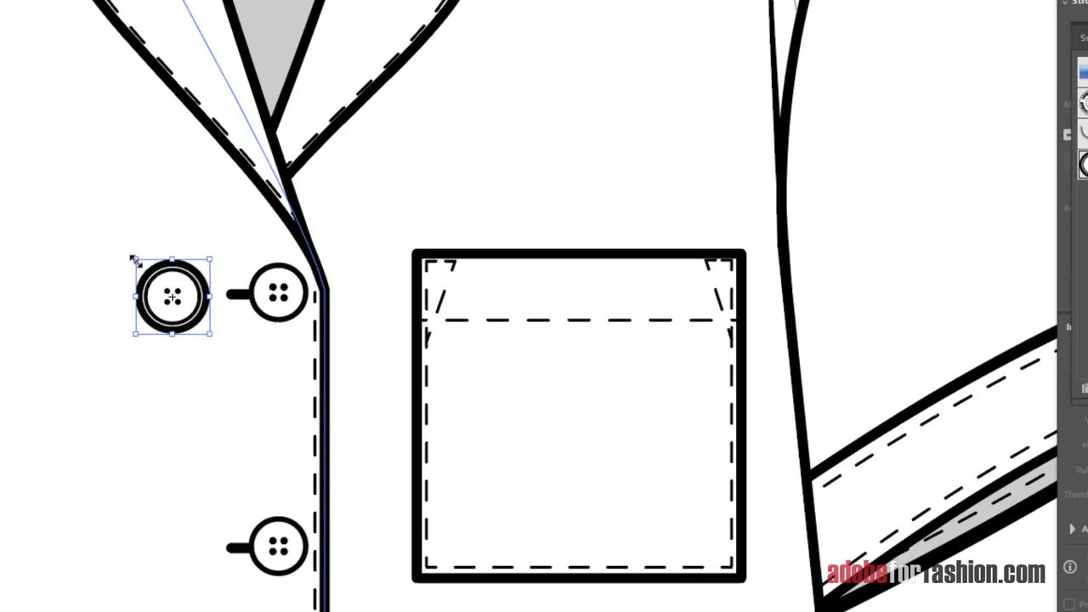
pyautogui.moveTo(133, 256); pyautogui.dragTo(107, 230)
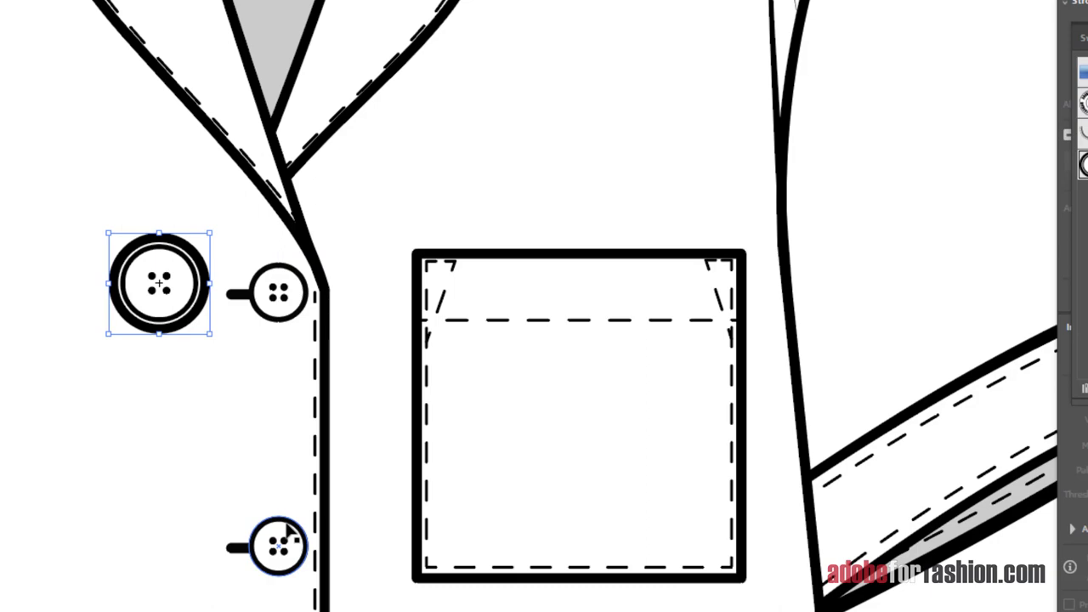
pyautogui.click(935, 256)
pyautogui.moveTo(883, 317); pyautogui.dragTo(127, 442)
pyautogui.moveTo(1046, 425); pyautogui.dragTo(105, 168)
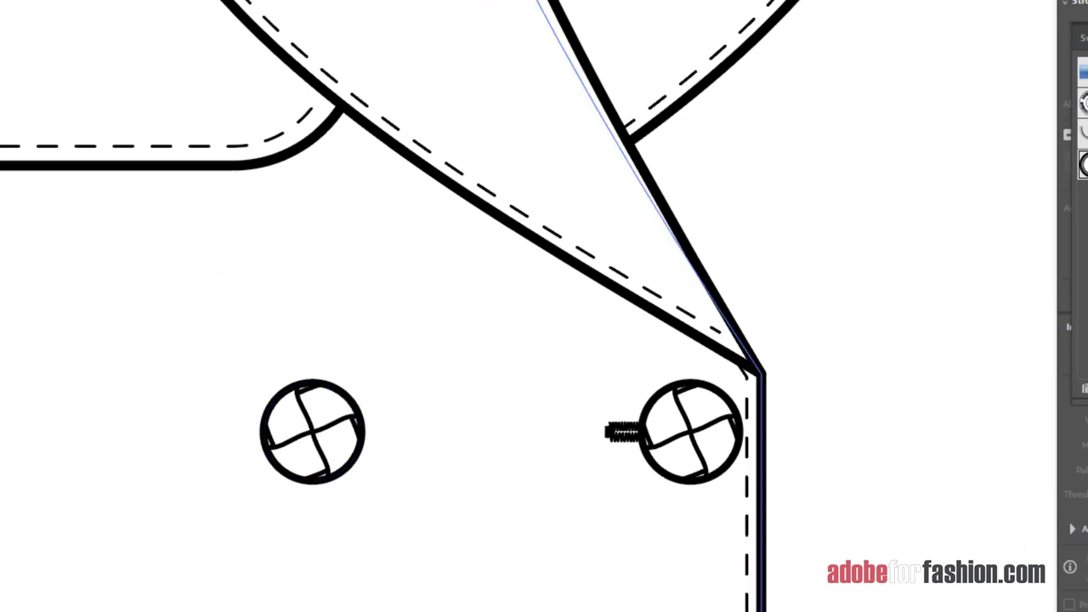
# Create a 10 pt × 10 pt circle with the Ellipse tool.
pyautogui.scroll(-3, 643, 243)
pyautogui.scroll(3, 680, 583)
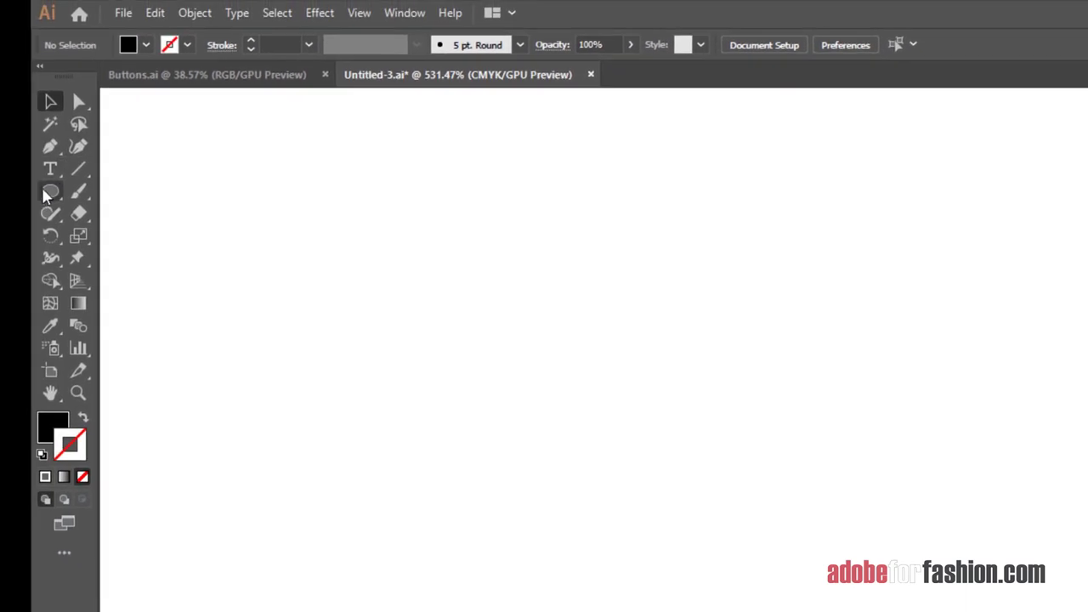
pyautogui.click(50, 194)
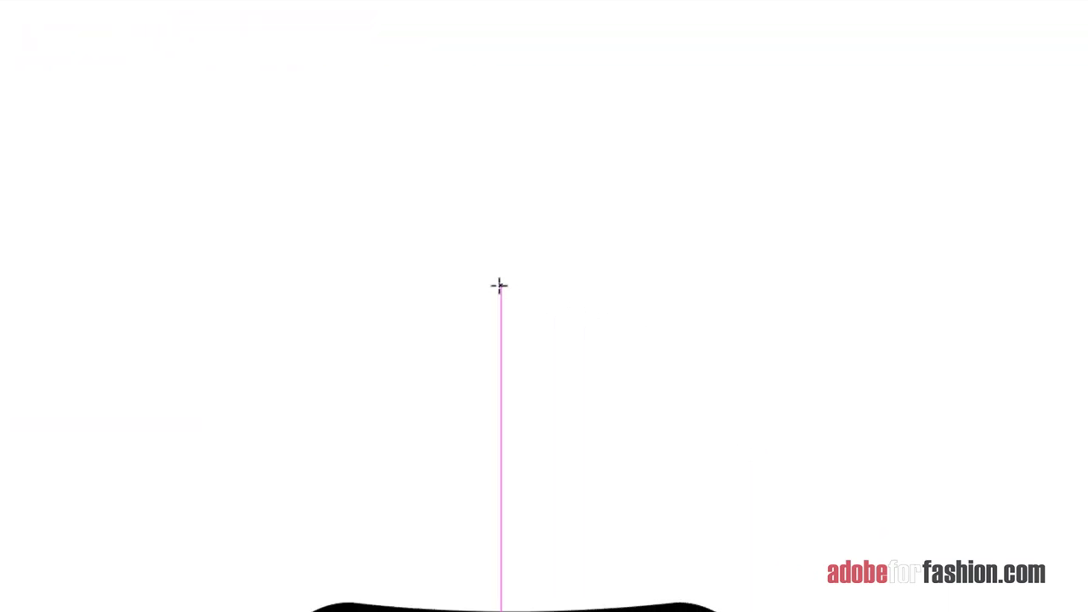
pyautogui.click(831, 408)
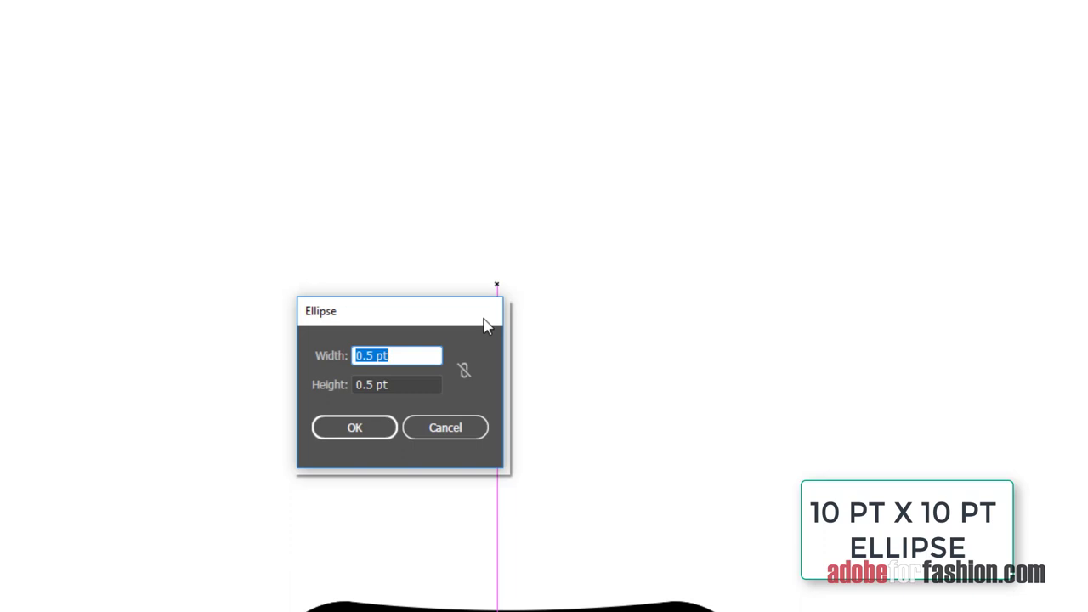
pyautogui.write('10')
pyautogui.press('Tab')
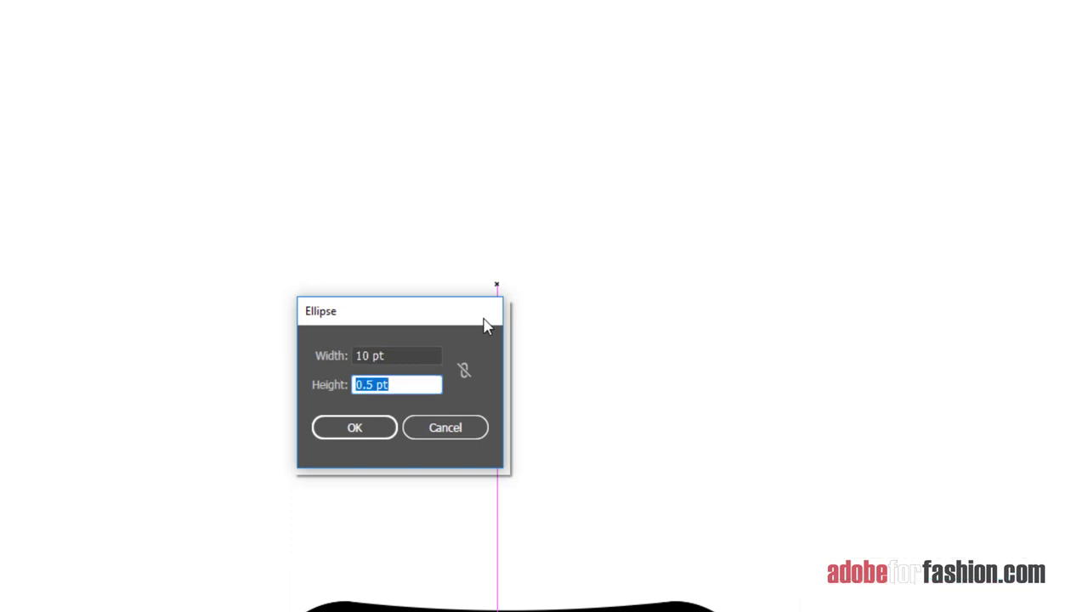
pyautogui.write('1')
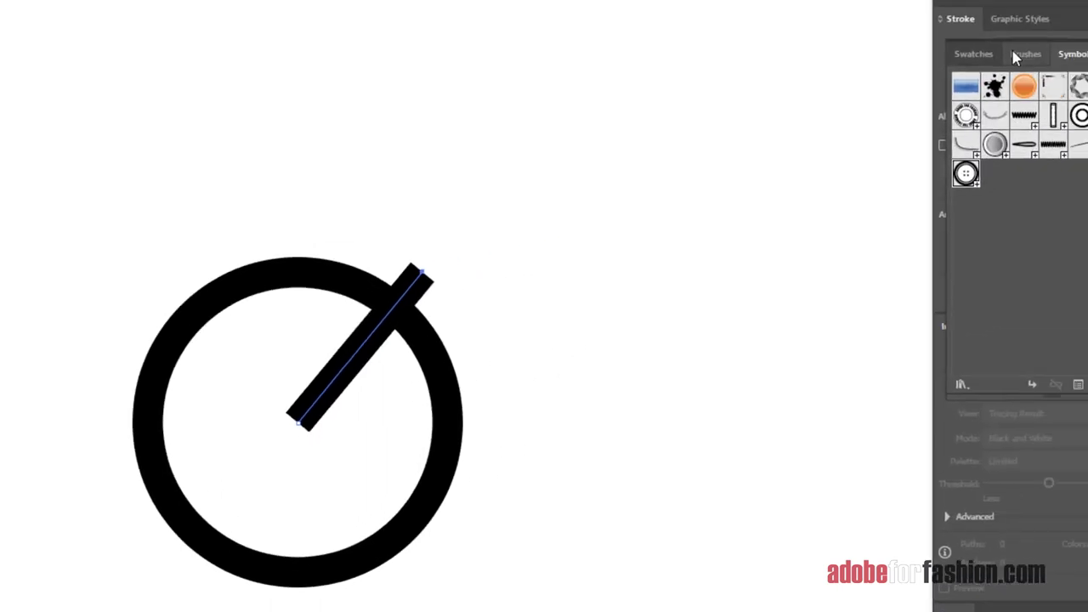
# Set the line's stroke weight to 0.25 pt.
pyautogui.click(803, 68)
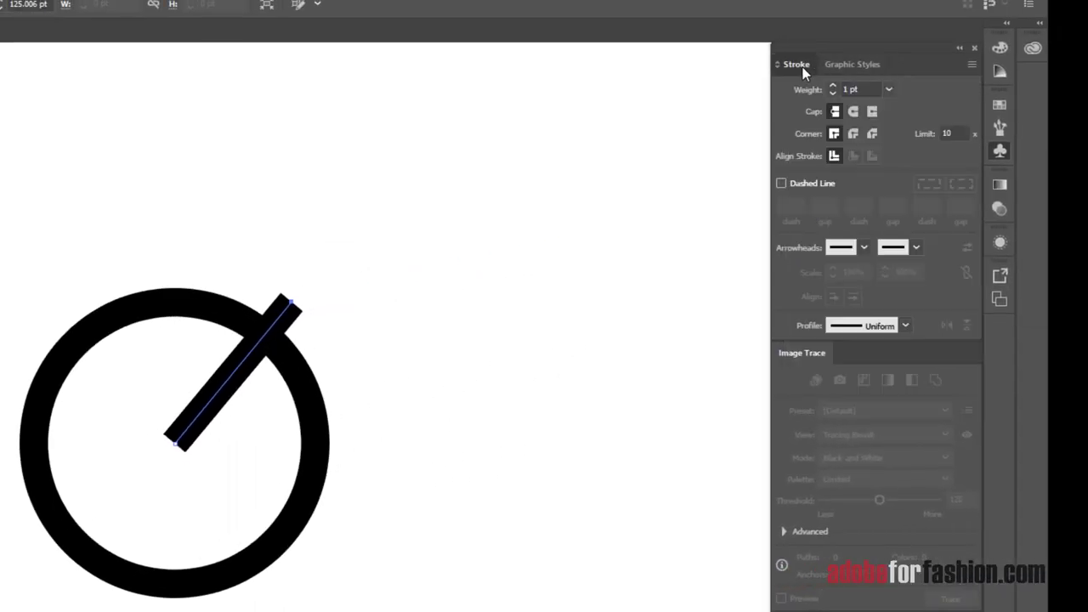
pyautogui.click(888, 89)
pyautogui.click(900, 106)
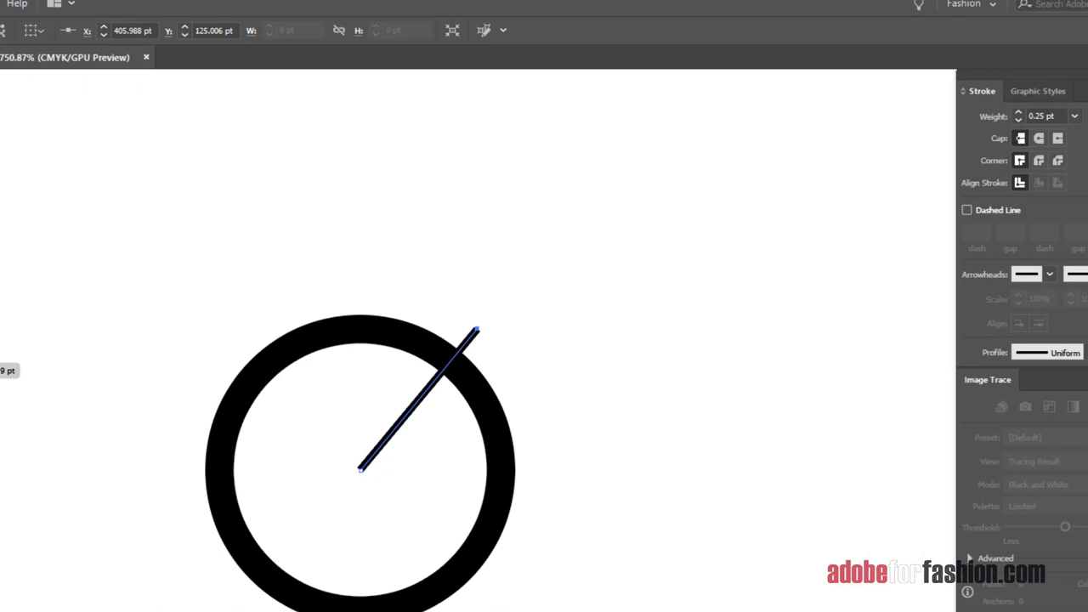
# Set the fill to None and pick the Anchor Point Tool to curve the line.
pyautogui.press('/')
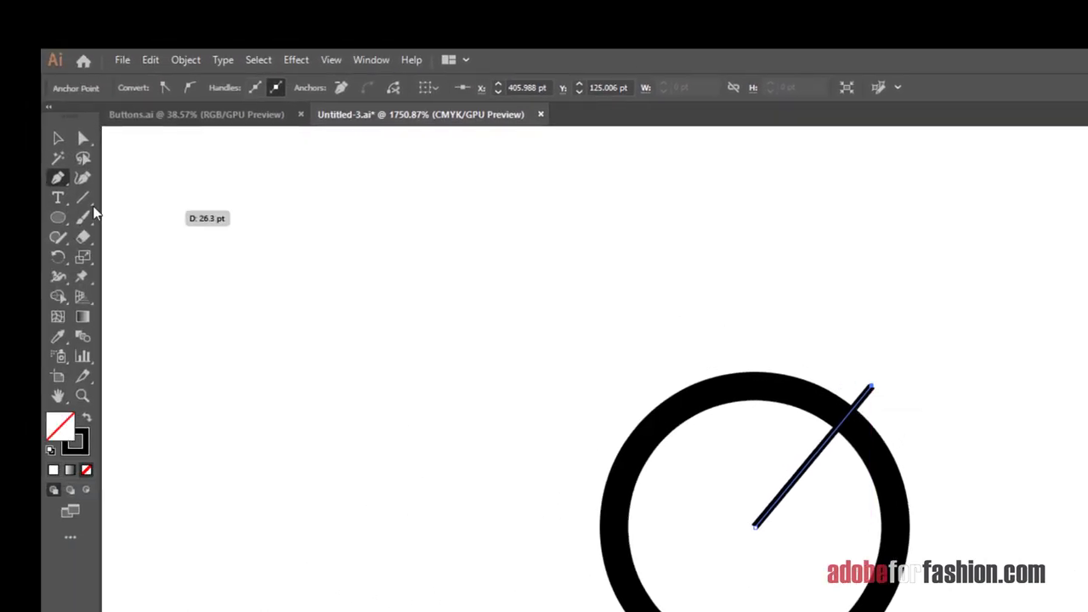
pyautogui.click(62, 183)
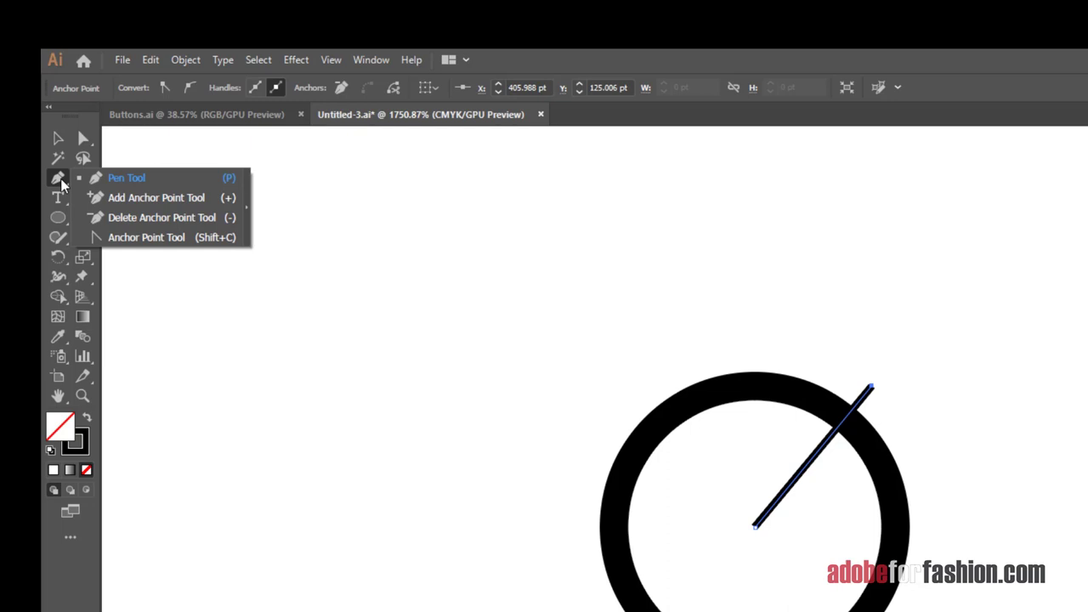
pyautogui.click(223, 243)
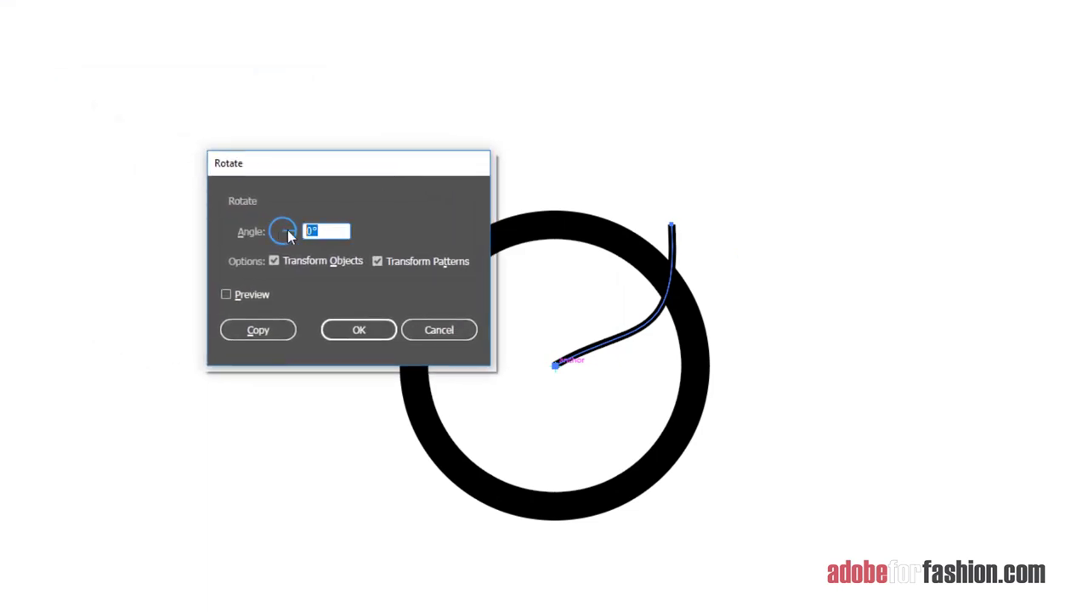
# Enter a 90° rotation angle for copying the curve around the centre.
pyautogui.write('90')
pyautogui.press('Tab')
pyautogui.press('Tab')
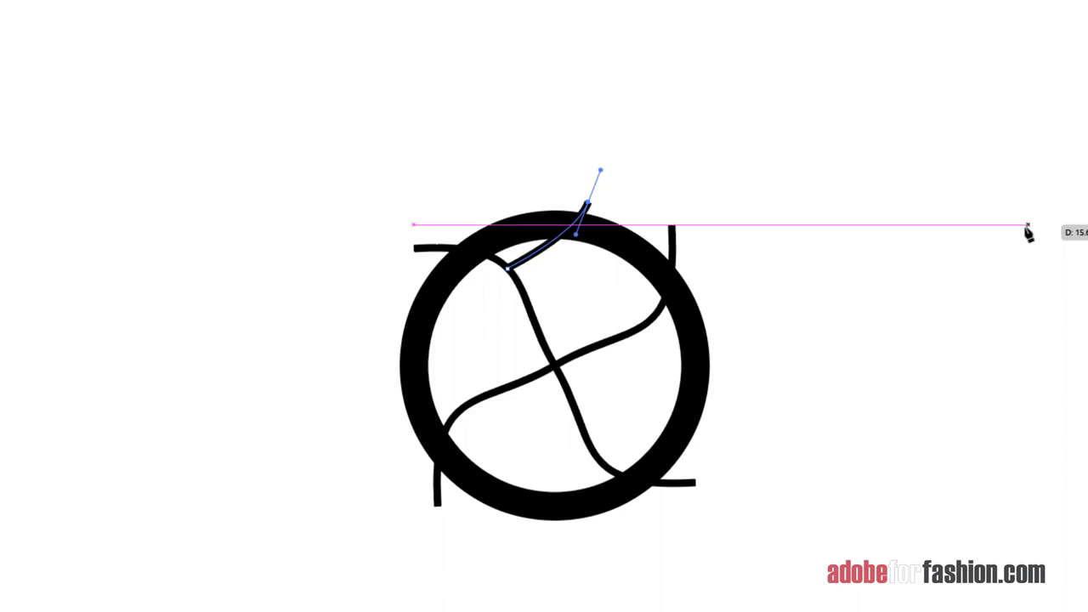
# Copy the short rim curves by 90° rotations, repeating with Ctrl+D around the circle.
pyautogui.press('v')
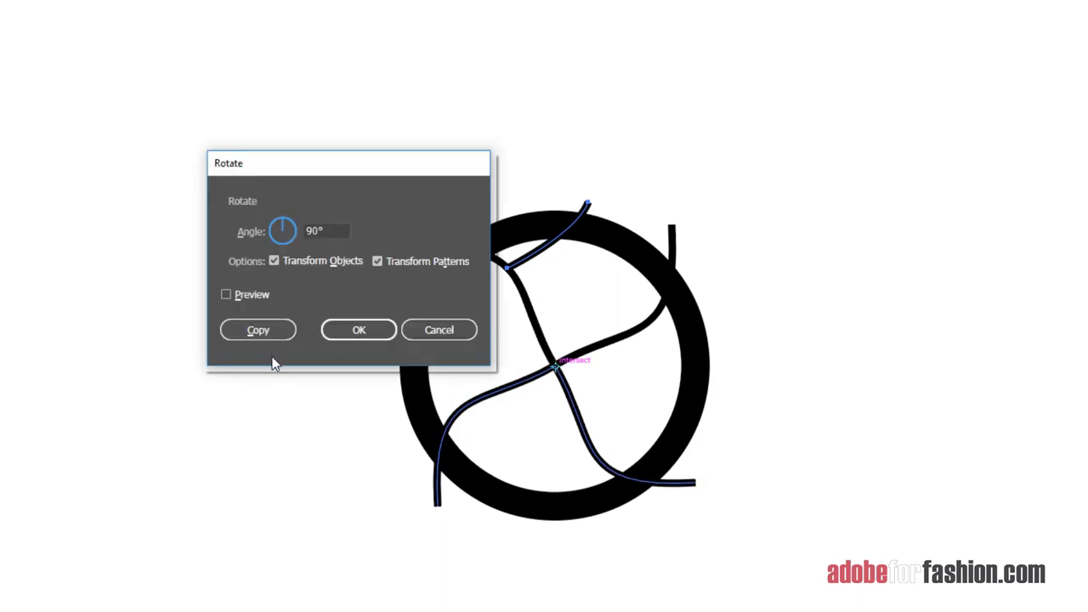
pyautogui.click(262, 331)
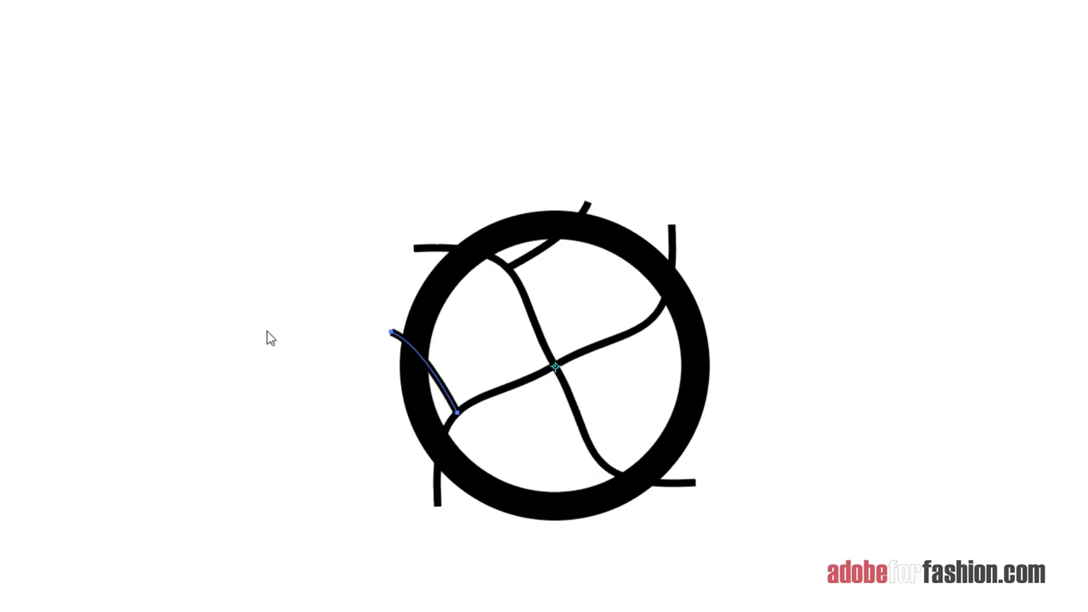
pyautogui.press('v')
pyautogui.hotkey('ctrl', 'd')
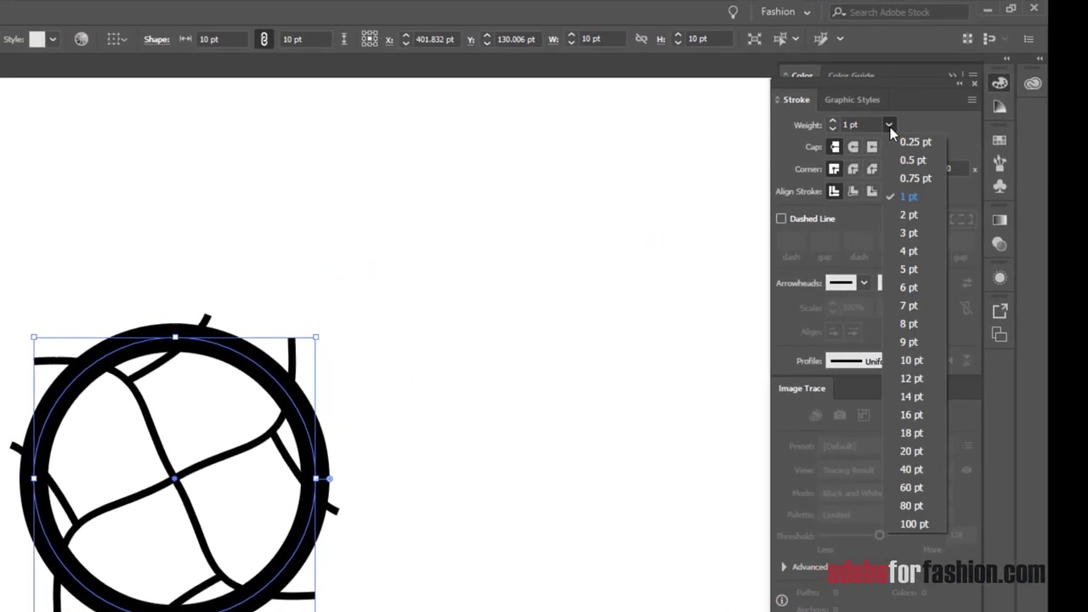
# Give the ring a 0.75 pt stroke and use Shape Builder to trim overhanging curves.
pyautogui.click(906, 177)
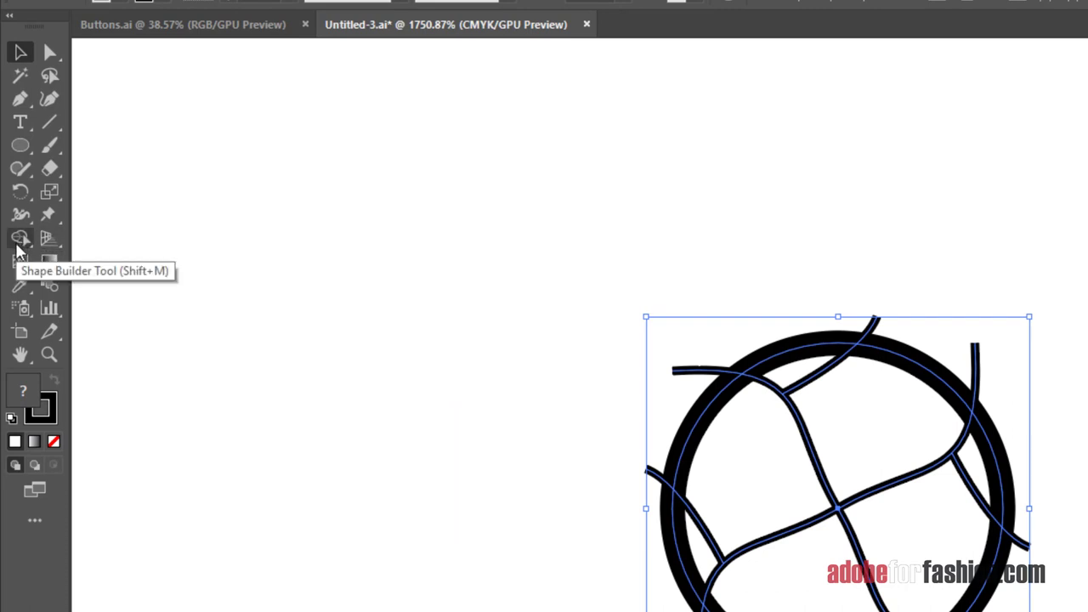
pyautogui.click(19, 241)
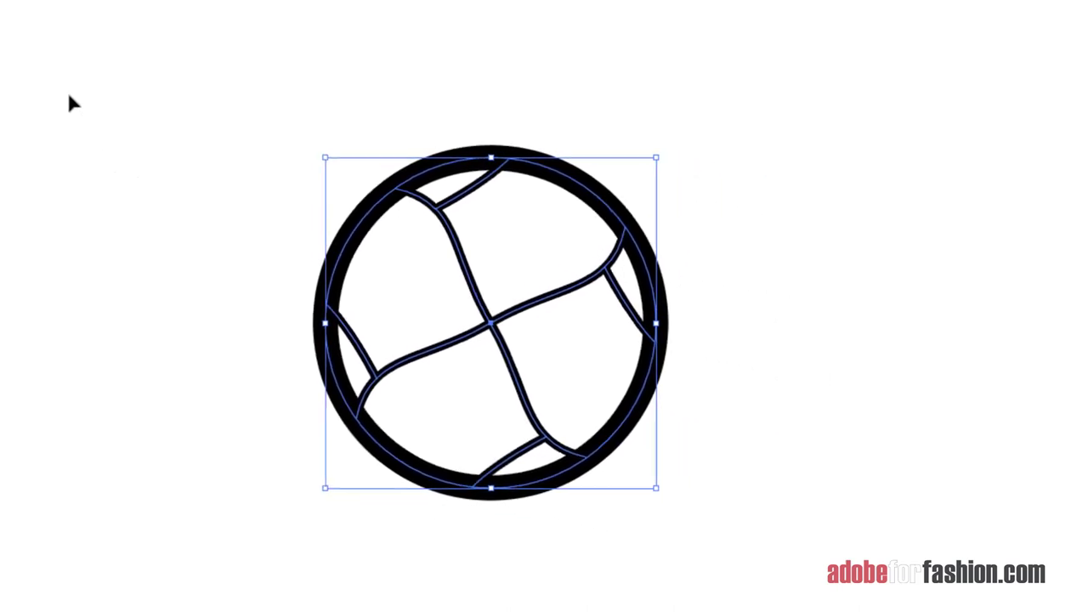
# Group the button parts and save them as the symbol 'Leather Button'.
pyautogui.rightClick(797, 297)
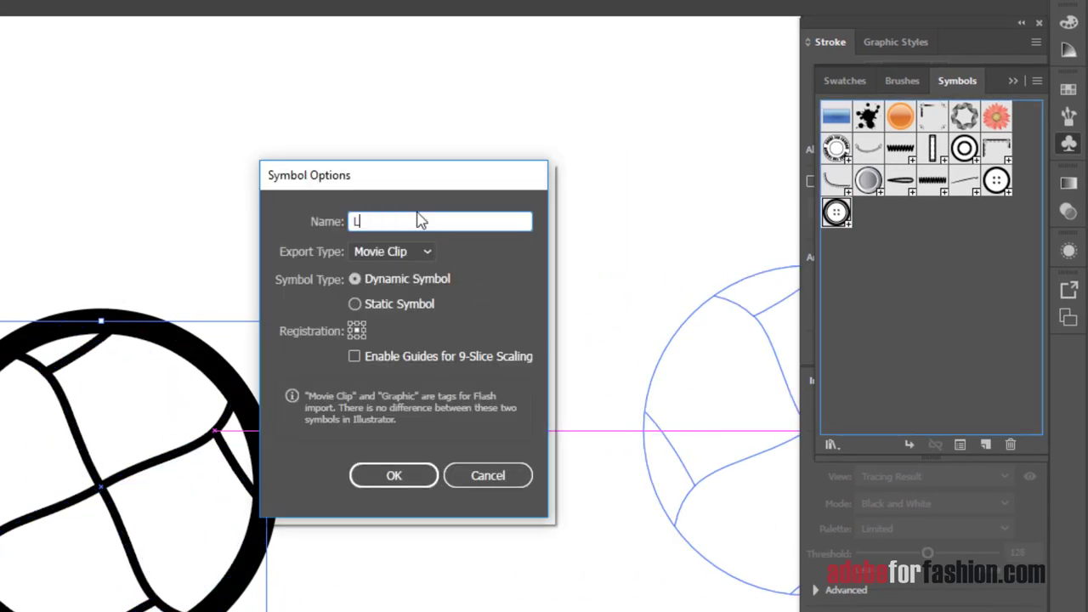
pyautogui.write('eather Button')
pyautogui.press('Return')
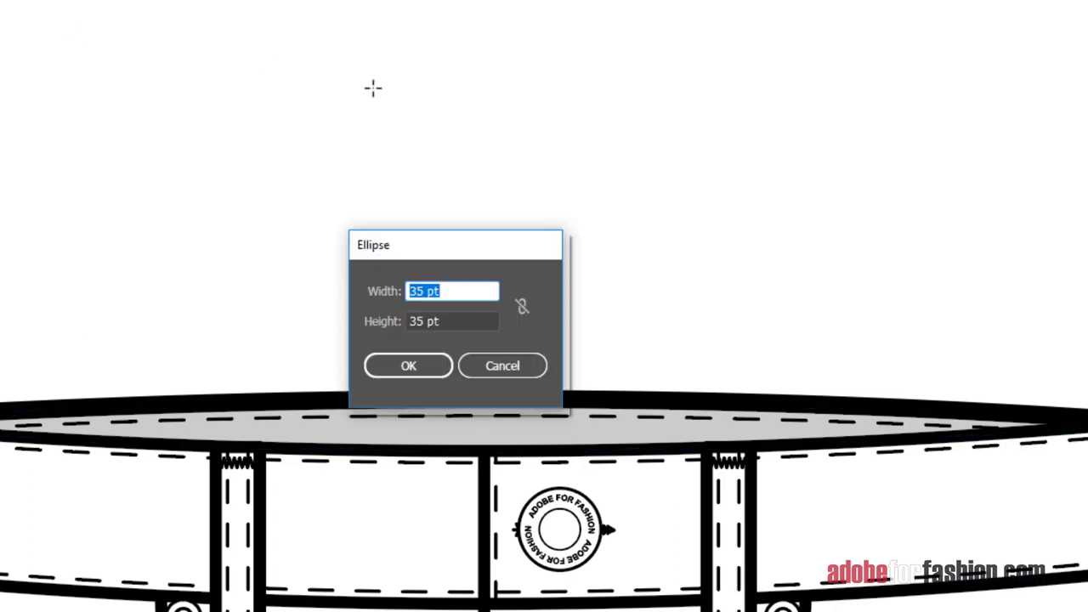
# Create a 35 pt circle with white fill and black stroke, moved up and left.
pyautogui.moveTo(462, 241); pyautogui.dragTo(474, 68)
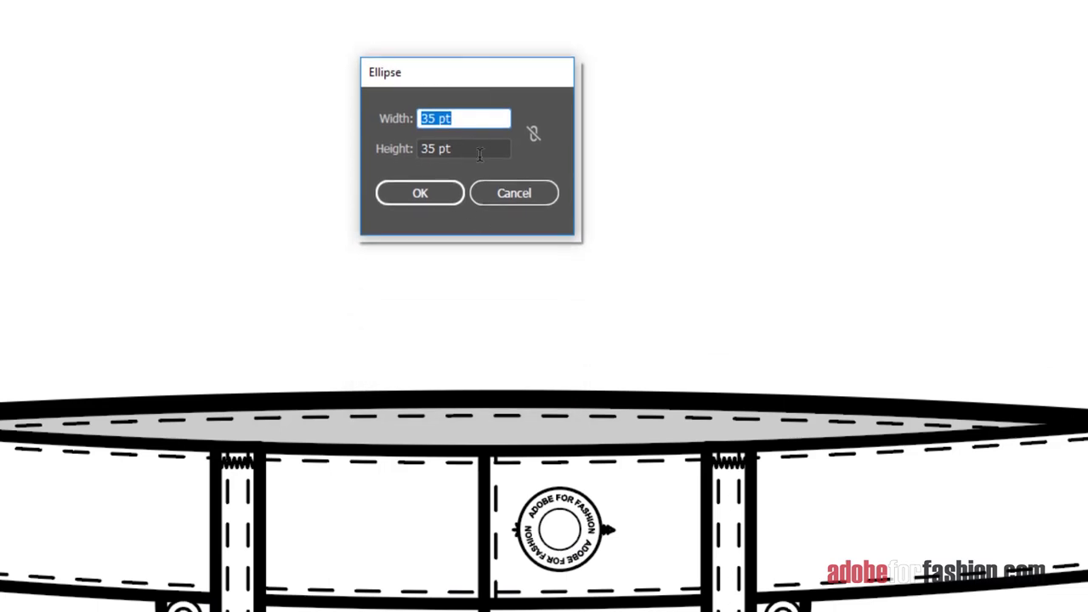
pyautogui.click(446, 201)
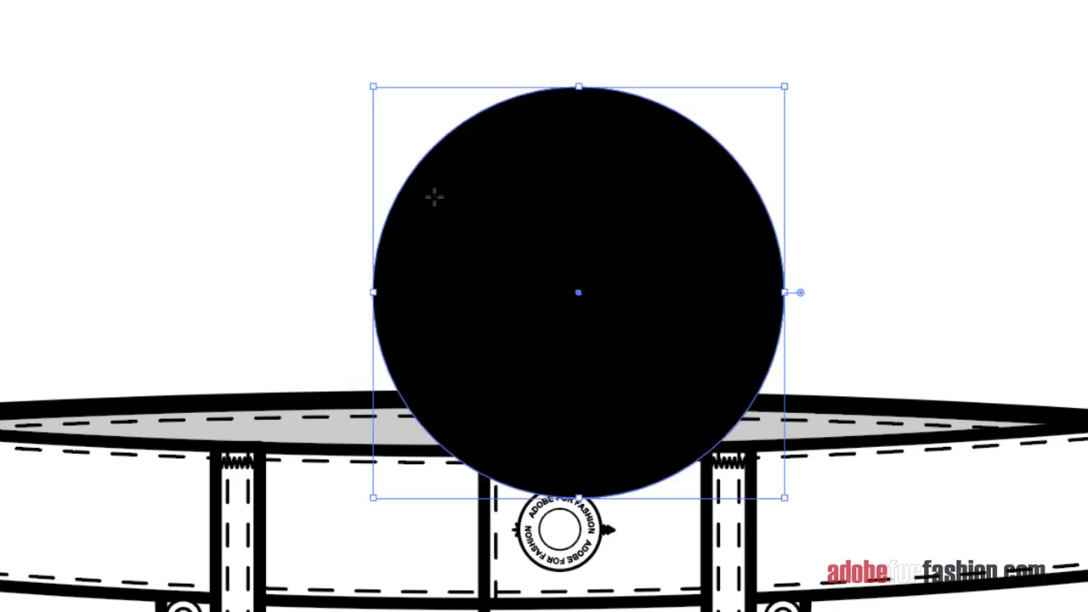
pyautogui.press('d')
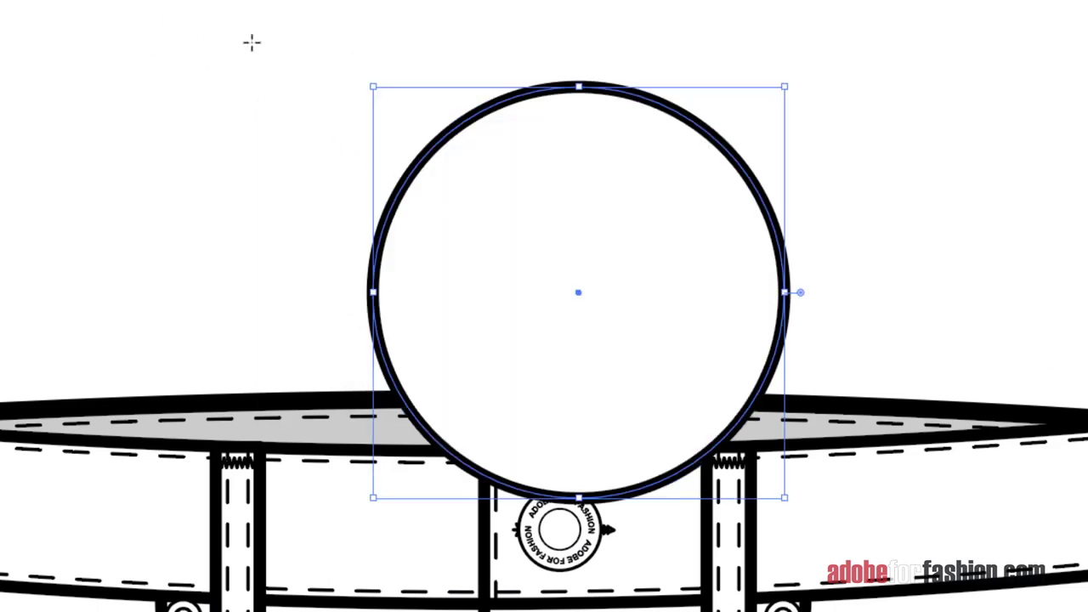
pyautogui.press('v')
pyautogui.moveTo(625, 248); pyautogui.dragTo(568, 102)
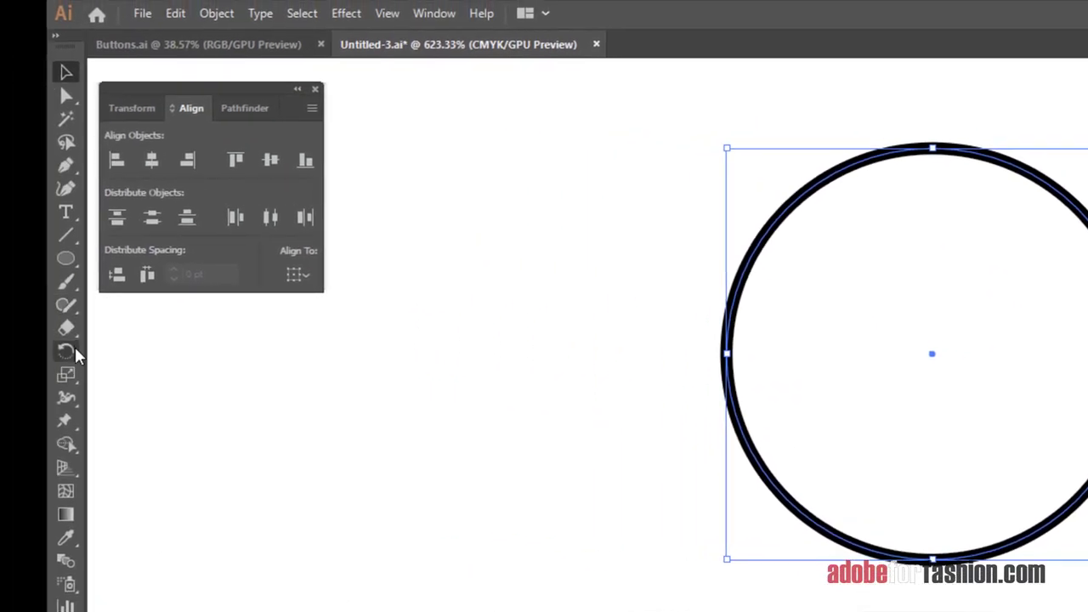
# Make a 50% uniformly scaled copy of the circle with preview off.
pyautogui.doubleClick(68, 380)
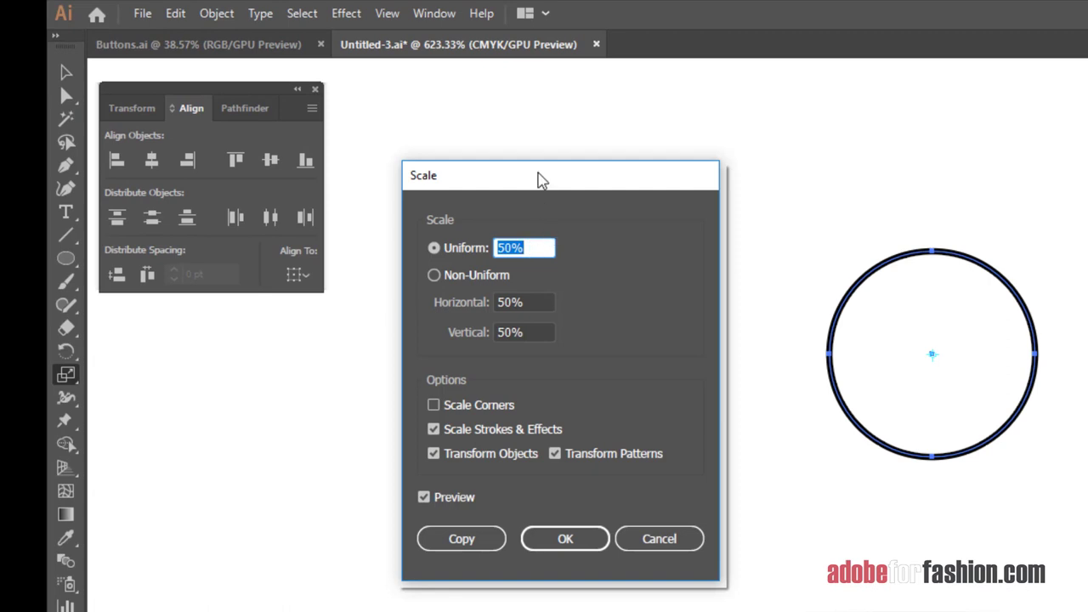
pyautogui.moveTo(539, 178); pyautogui.dragTo(604, 164)
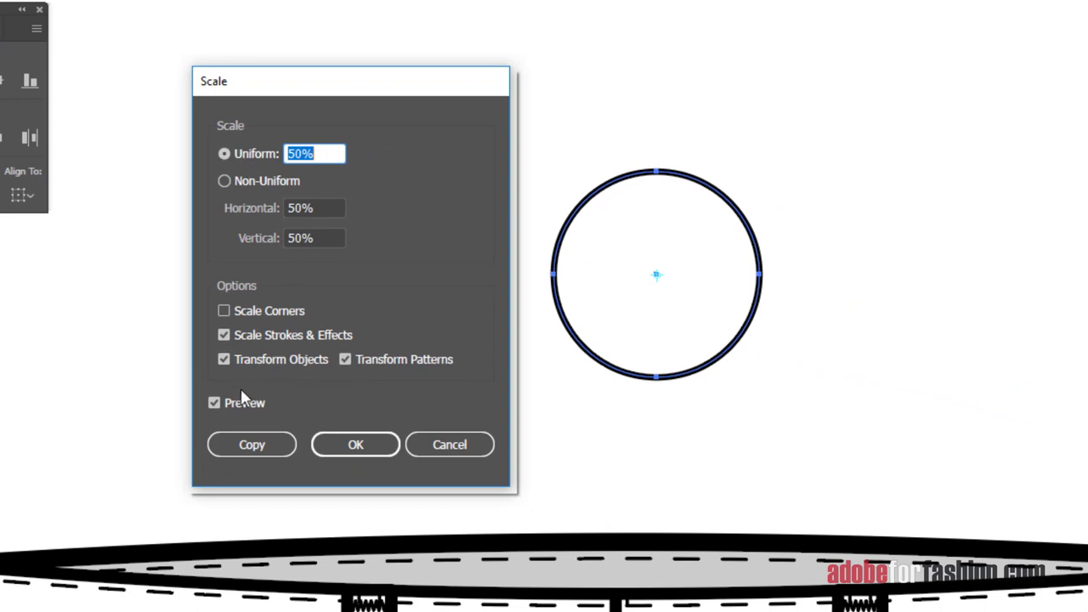
pyautogui.click(213, 403)
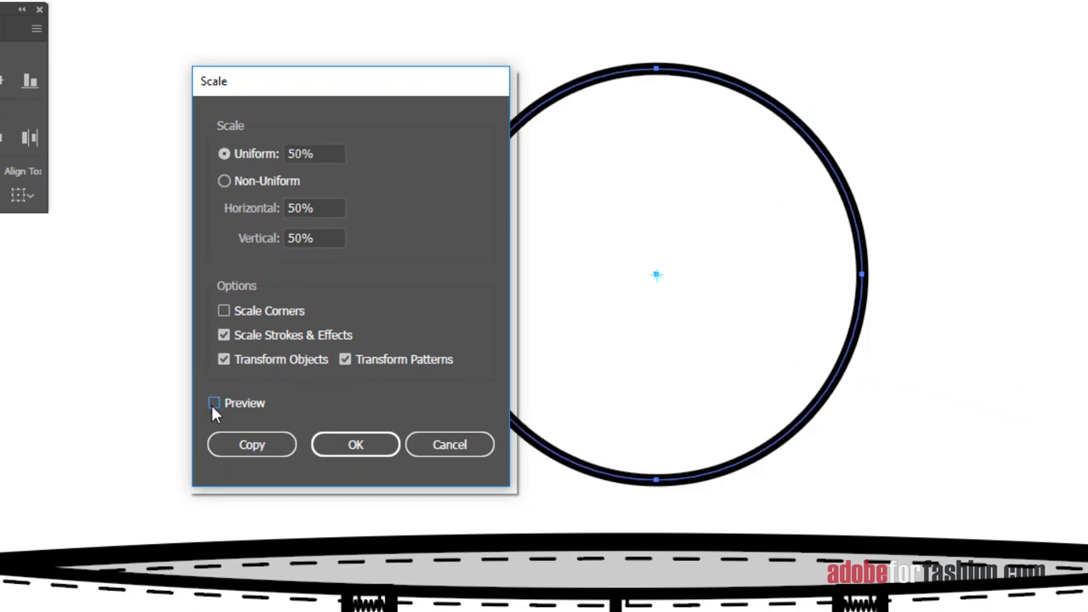
pyautogui.click(250, 445)
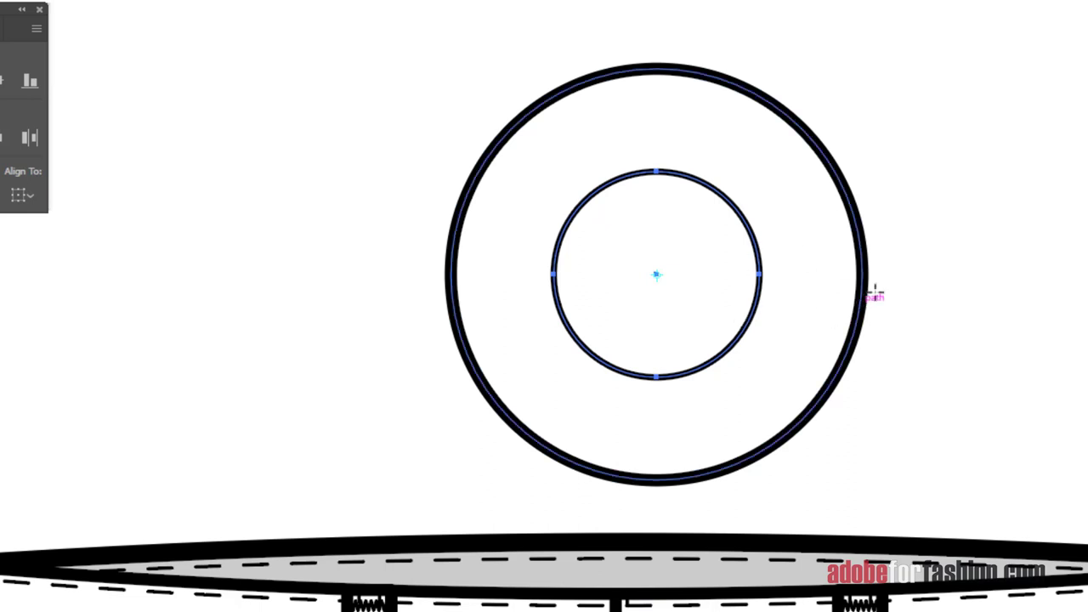
# Select the outer circle and scale a 70% copy of it.
pyautogui.press('v')
pyautogui.click(935, 197)
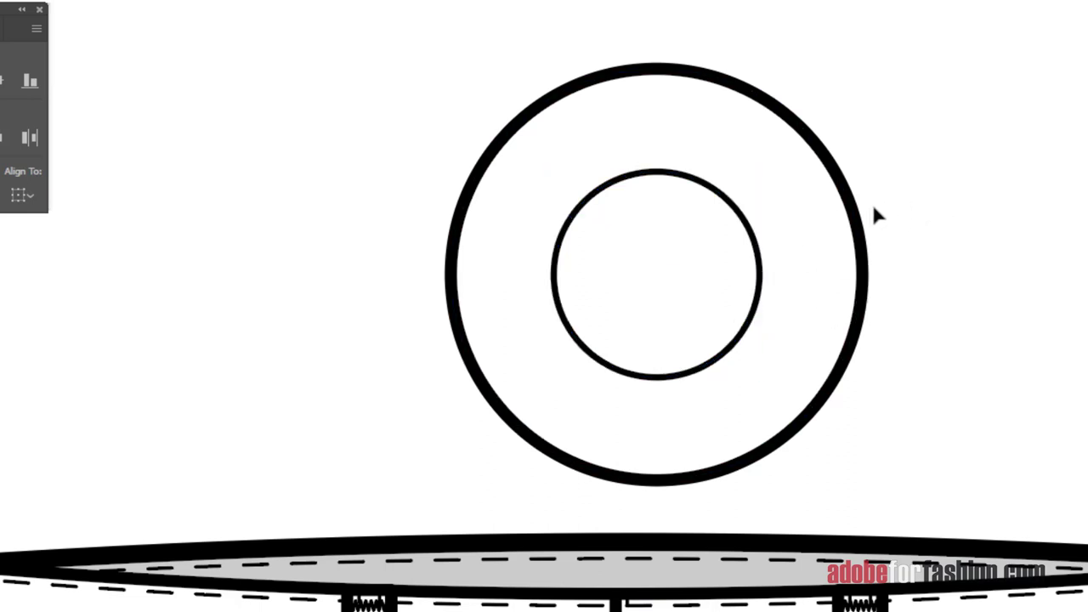
pyautogui.click(854, 218)
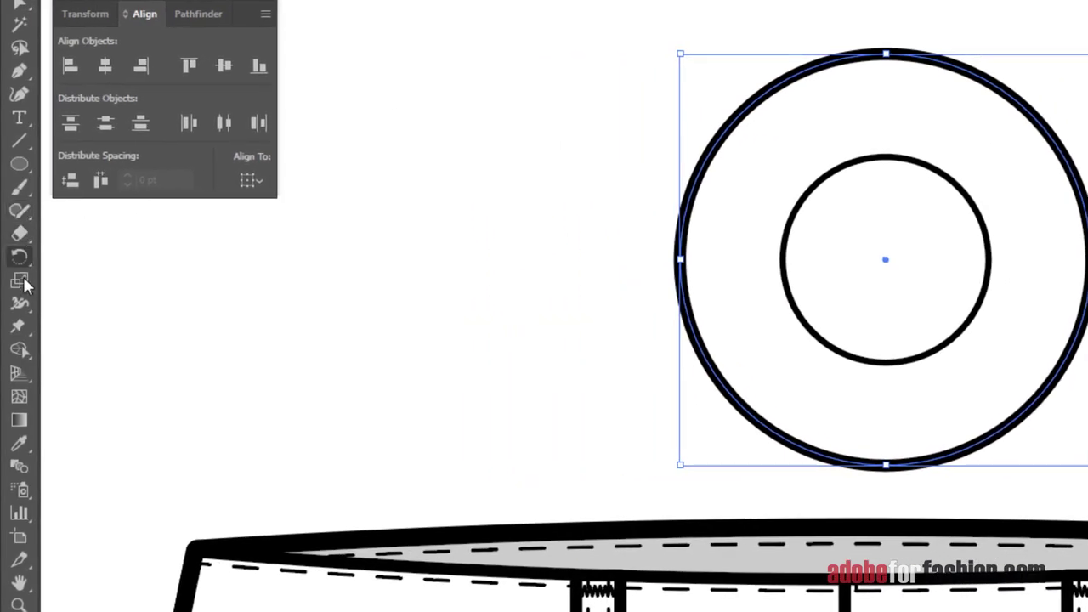
pyautogui.doubleClick(21, 280)
pyautogui.click(527, 140)
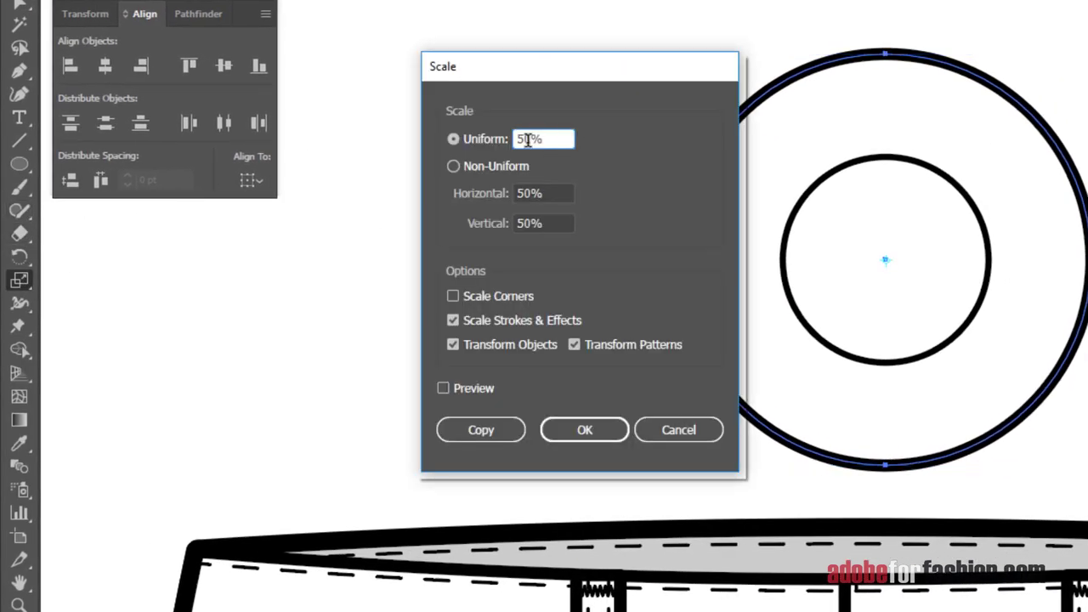
pyautogui.click(452, 139)
pyautogui.write('70')
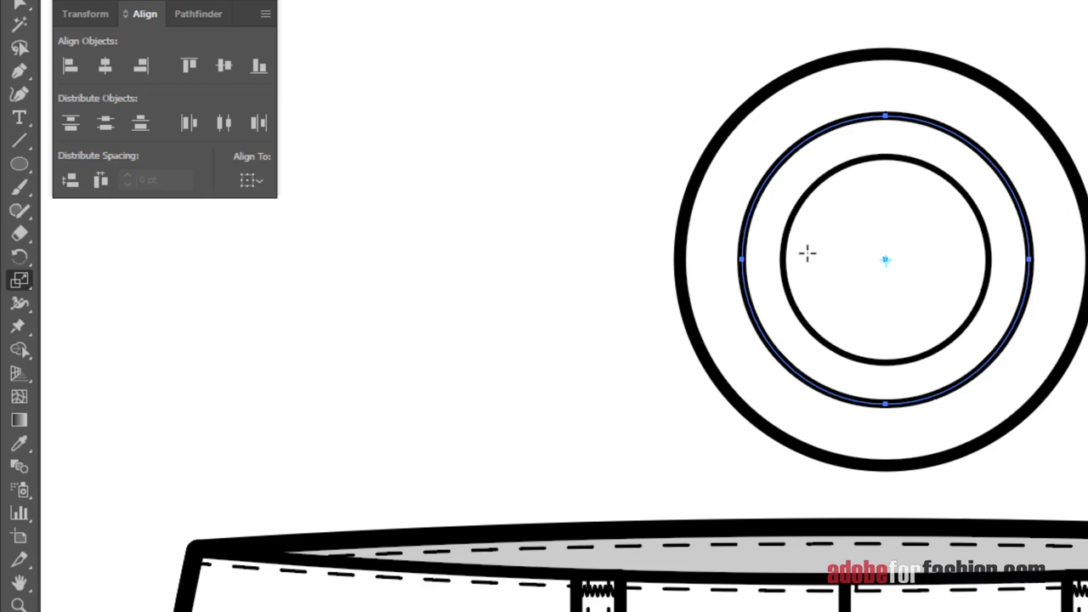
# Type 'ADOBE FOR FASHION ADOBE FOR FASHION' along the middle circle with Type on a Path.
pyautogui.click(21, 124)
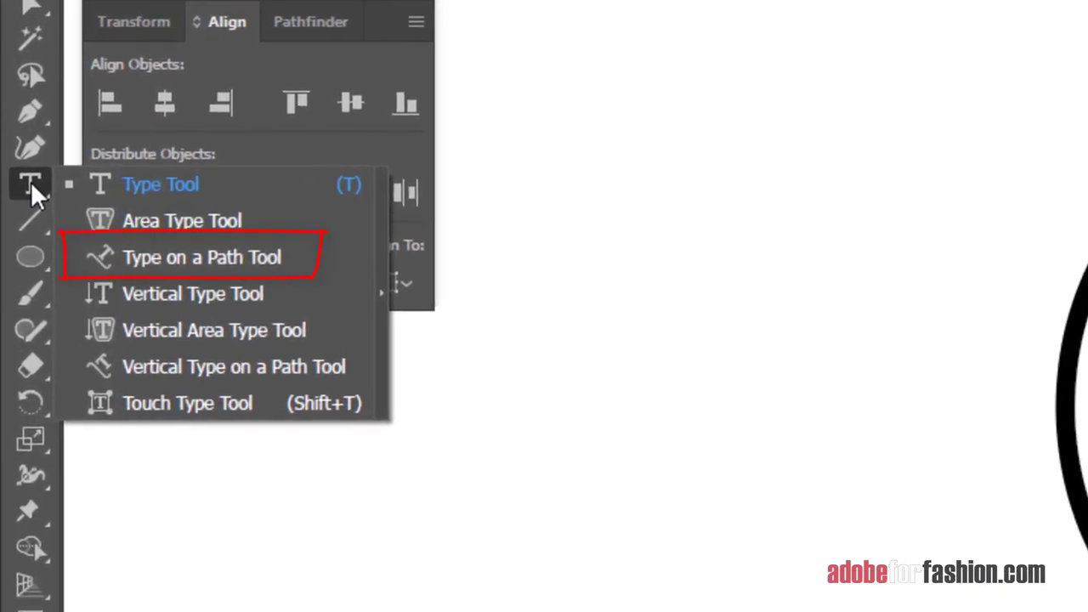
pyautogui.click(301, 260)
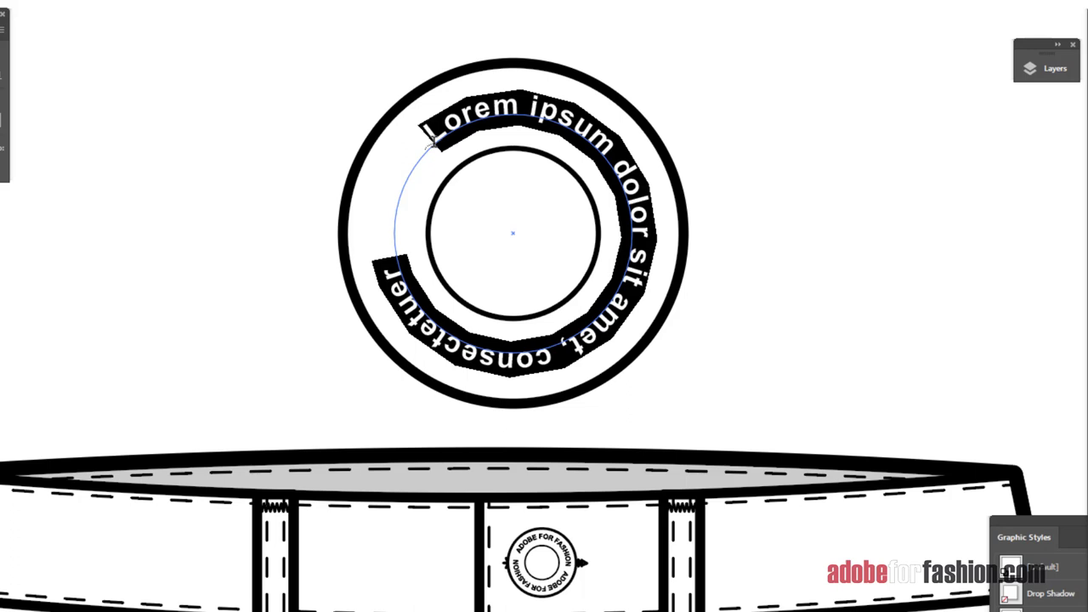
pyautogui.write('AD')
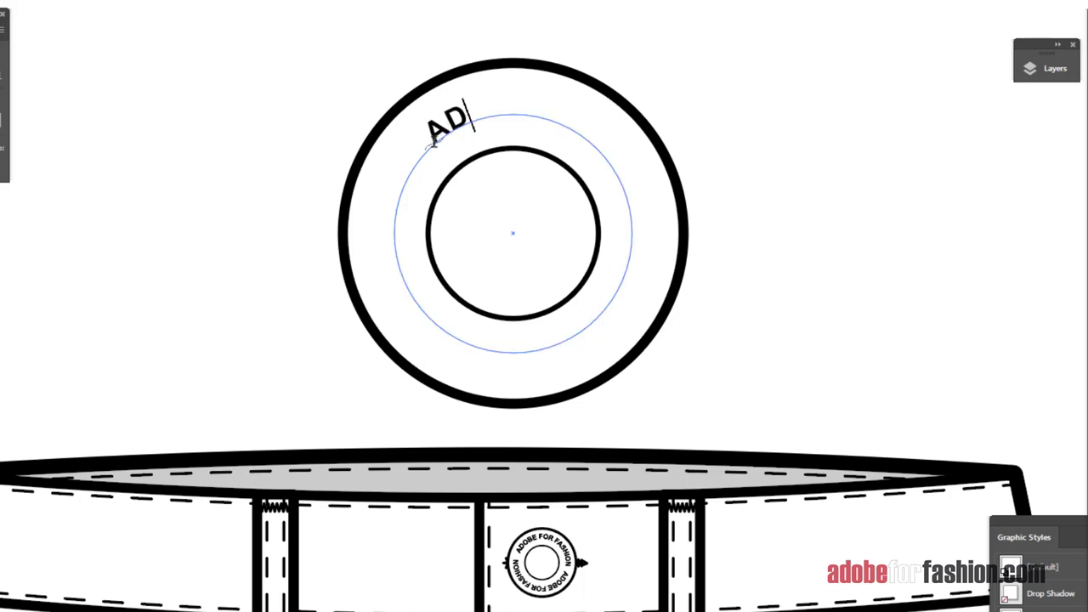
pyautogui.write('OBE FOR FASHION')
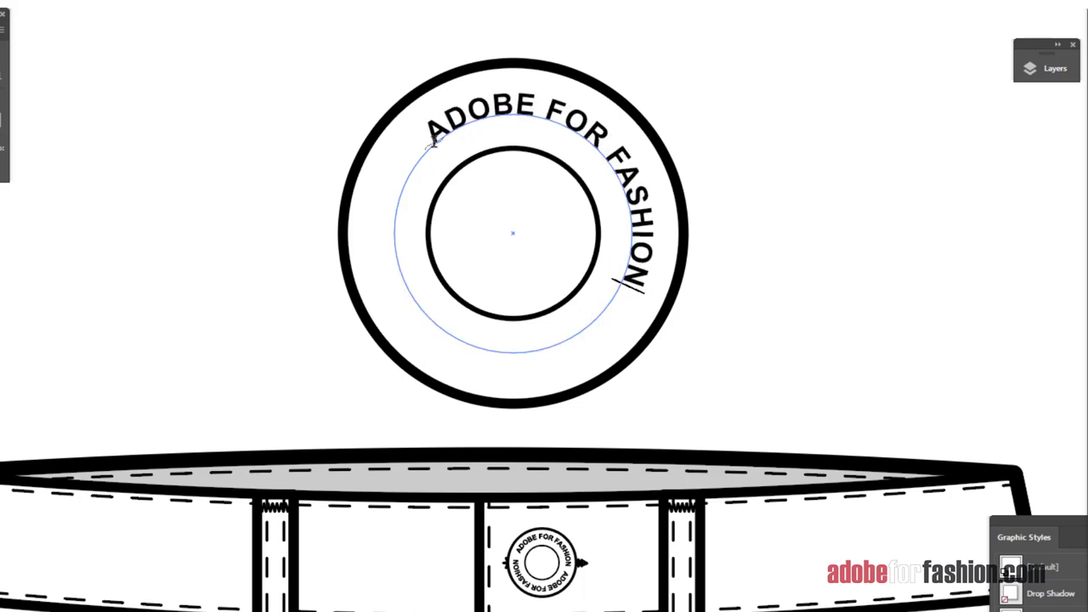
pyautogui.write(' FA')
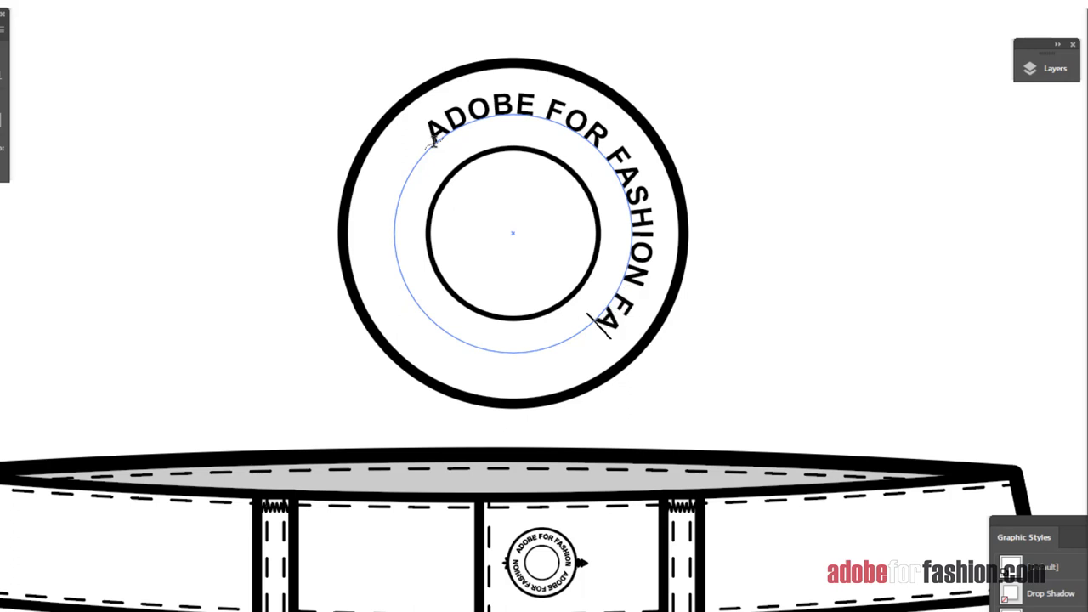
pyautogui.press('BackSpace')
pyautogui.press('BackSpace')
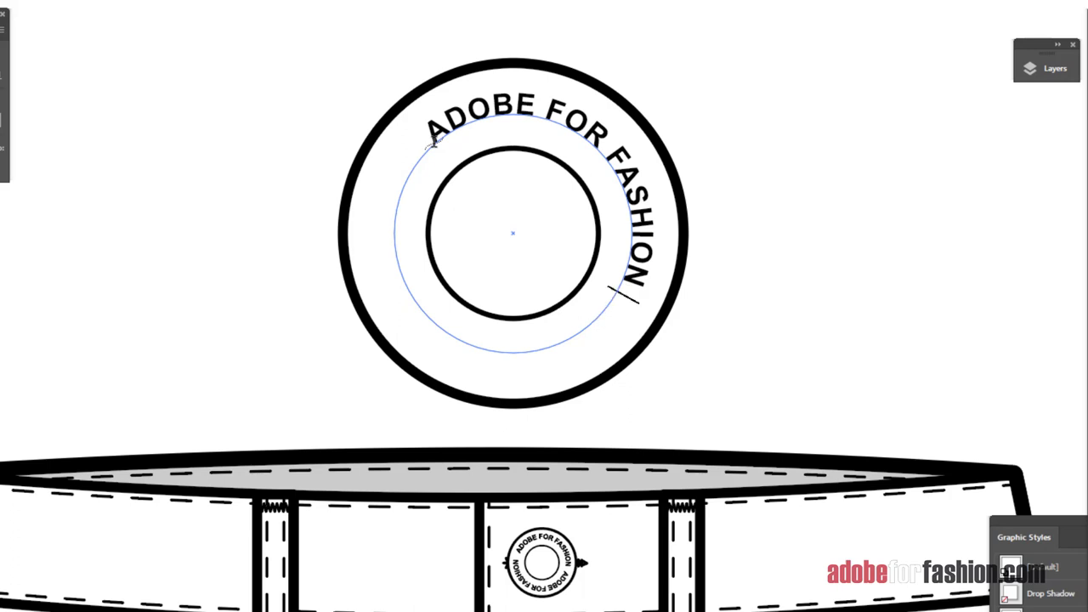
pyautogui.write('ADOBE FOR FA')
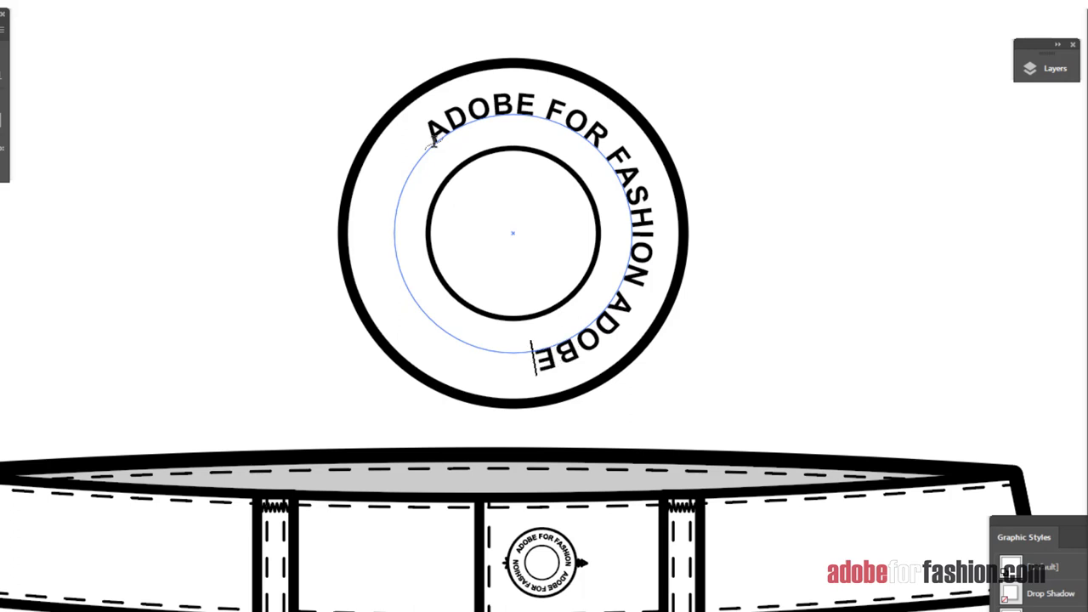
pyautogui.write('SHION')
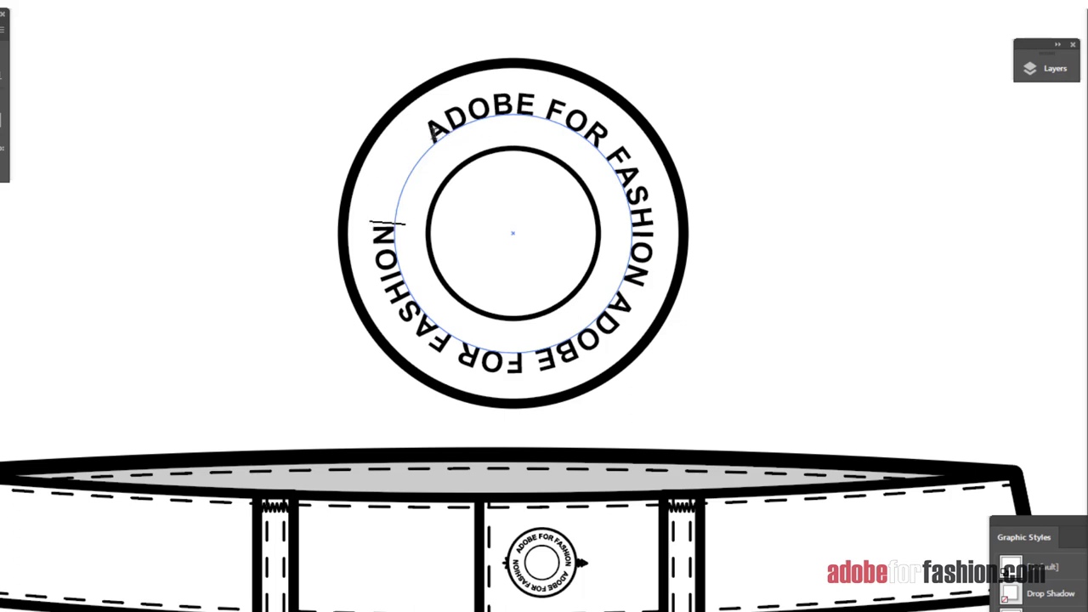
# Select the circular text and browse the font list in the Character properties.
pyautogui.moveTo(430, 132); pyautogui.dragTo(340, 217)
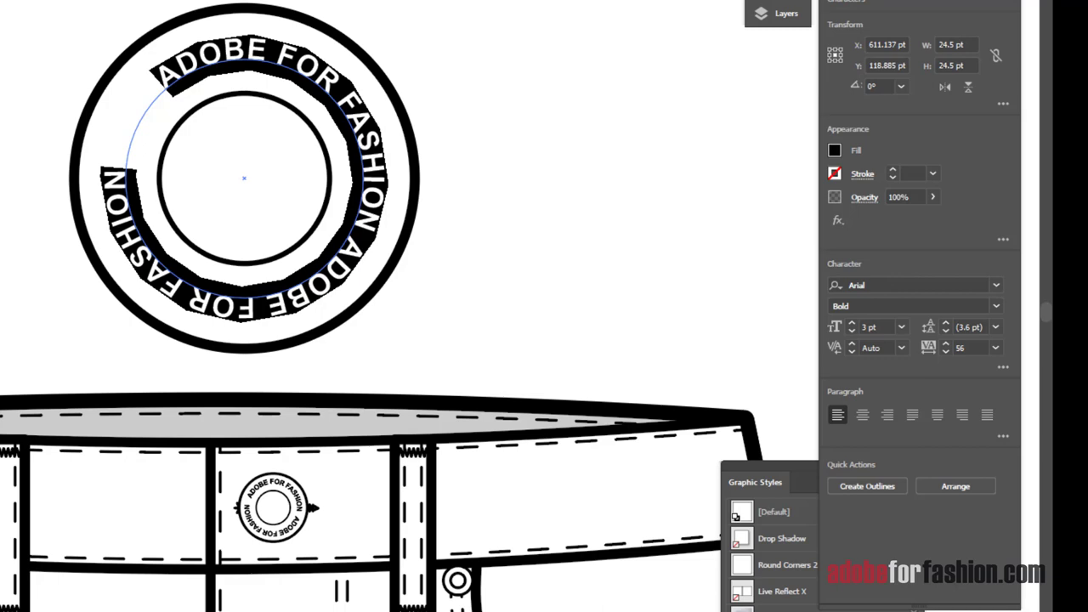
pyautogui.moveTo(918, 0); pyautogui.dragTo(613, 0)
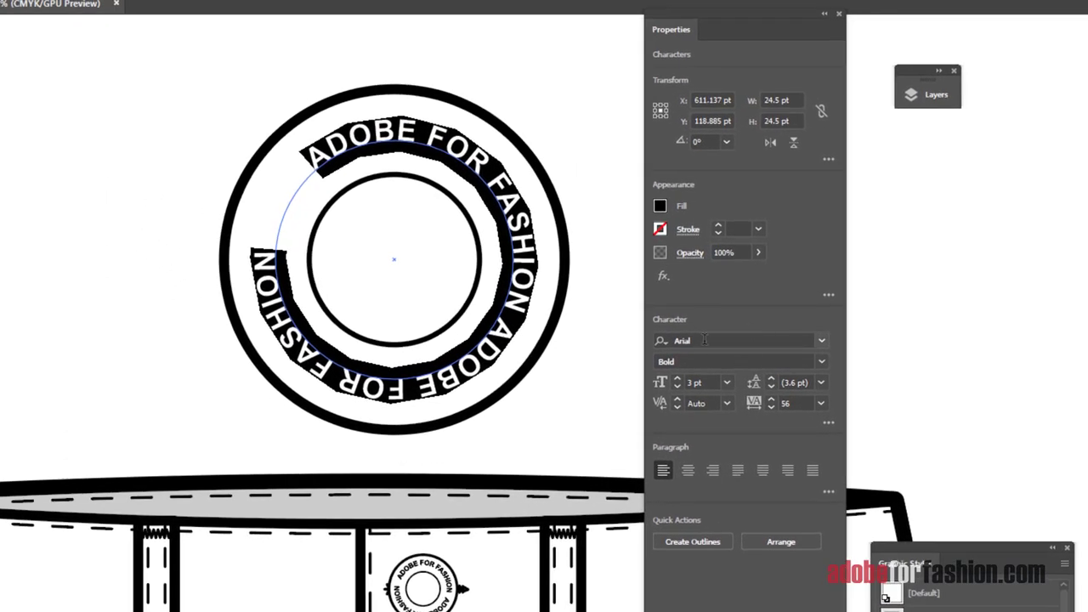
pyautogui.click(821, 340)
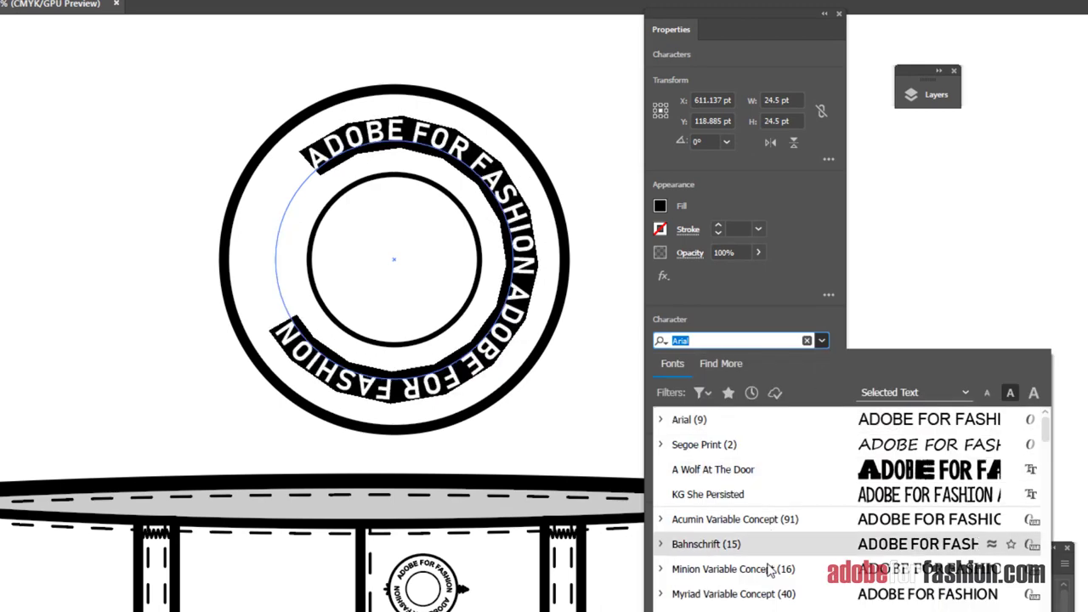
pyautogui.scroll(-20, 769, 574)
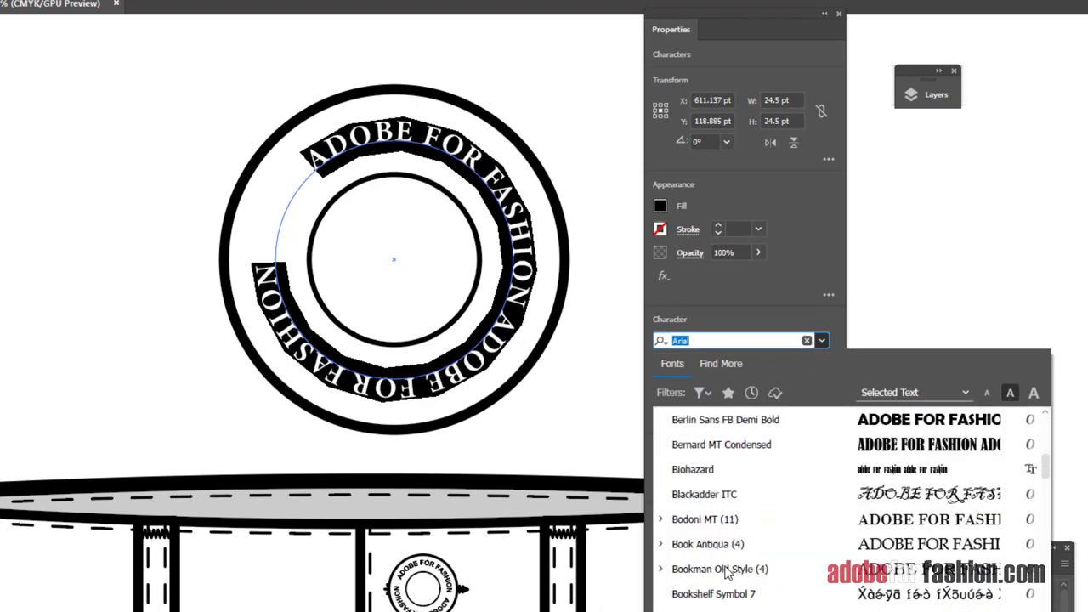
pyautogui.scroll(-4, 723, 571)
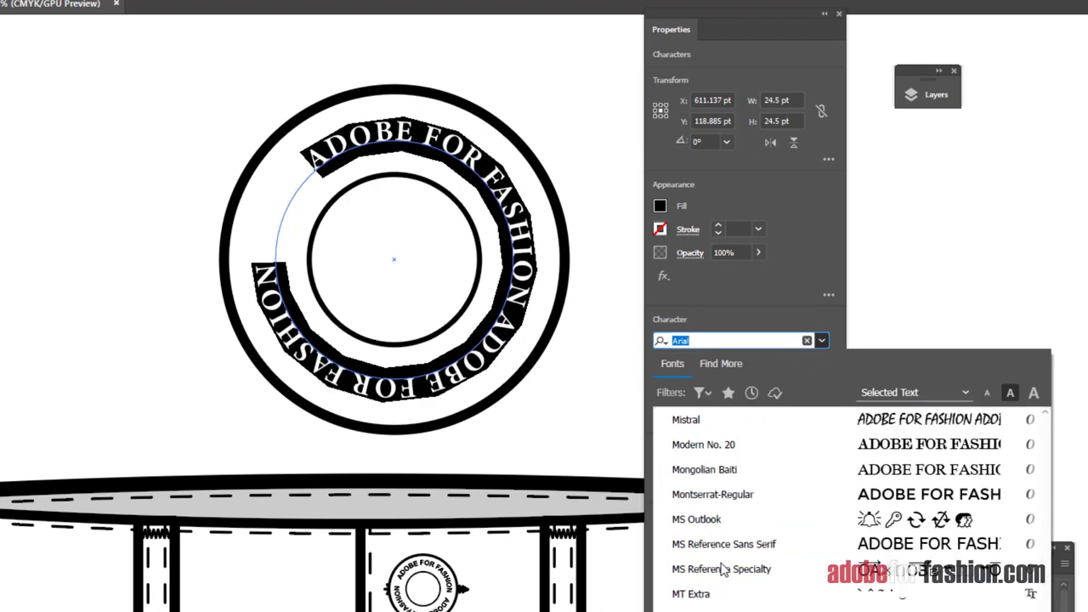
pyautogui.scroll(15, 722, 568)
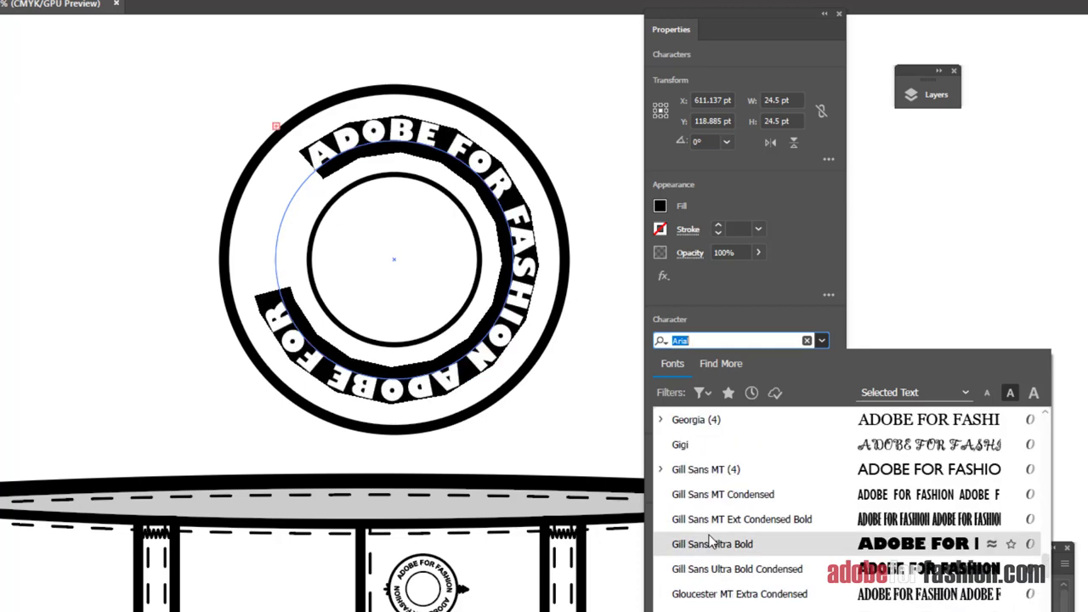
pyautogui.scroll(-3, 711, 595)
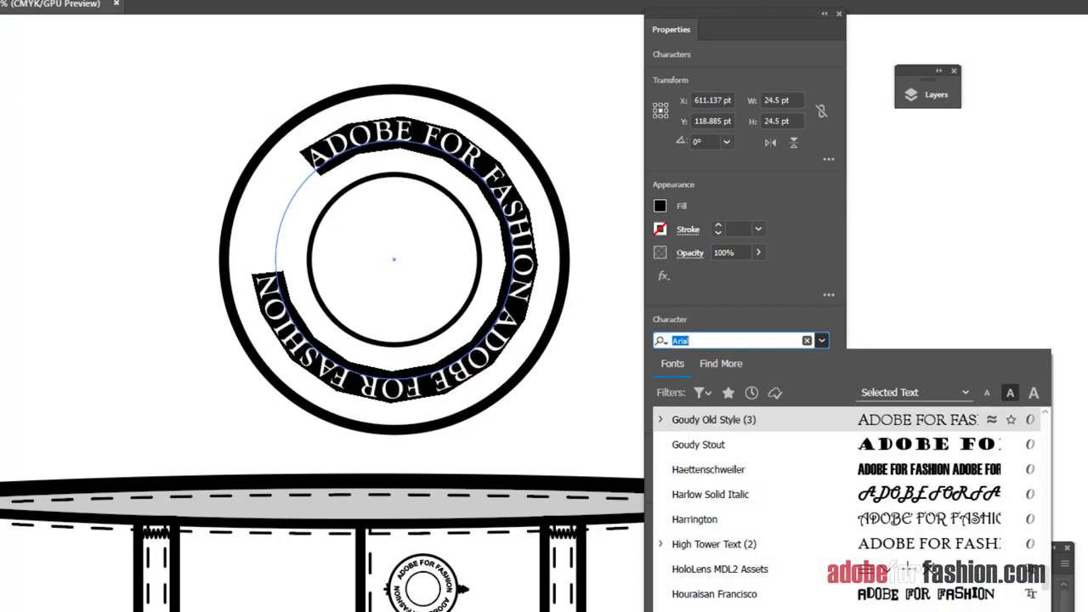
# Apply Haettenschweiler to the circular text and raise its tracking from 56 to 177.
pyautogui.click(691, 470)
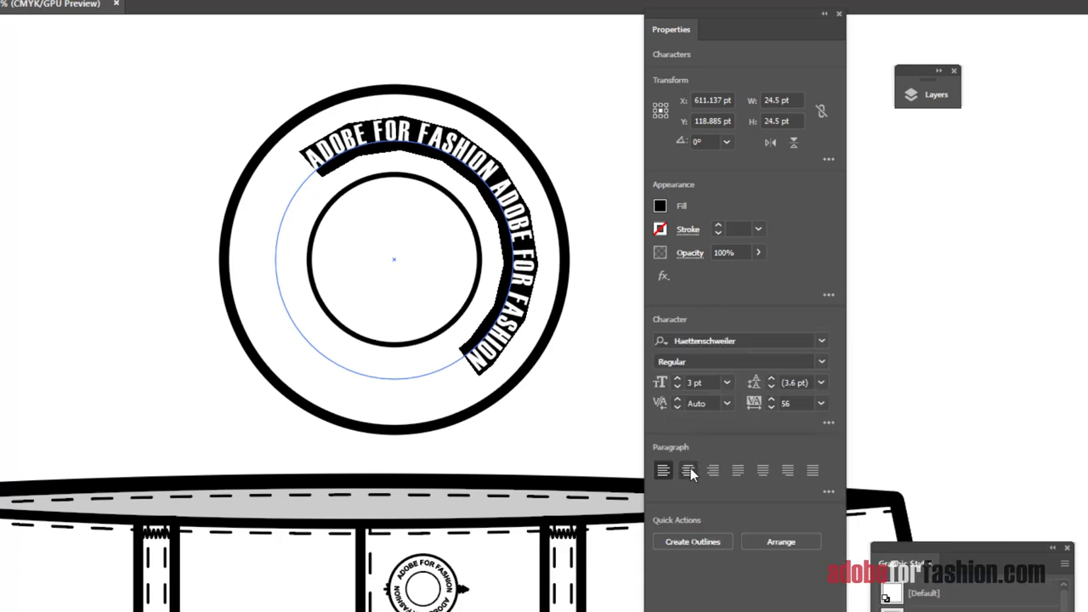
pyautogui.click(772, 403)
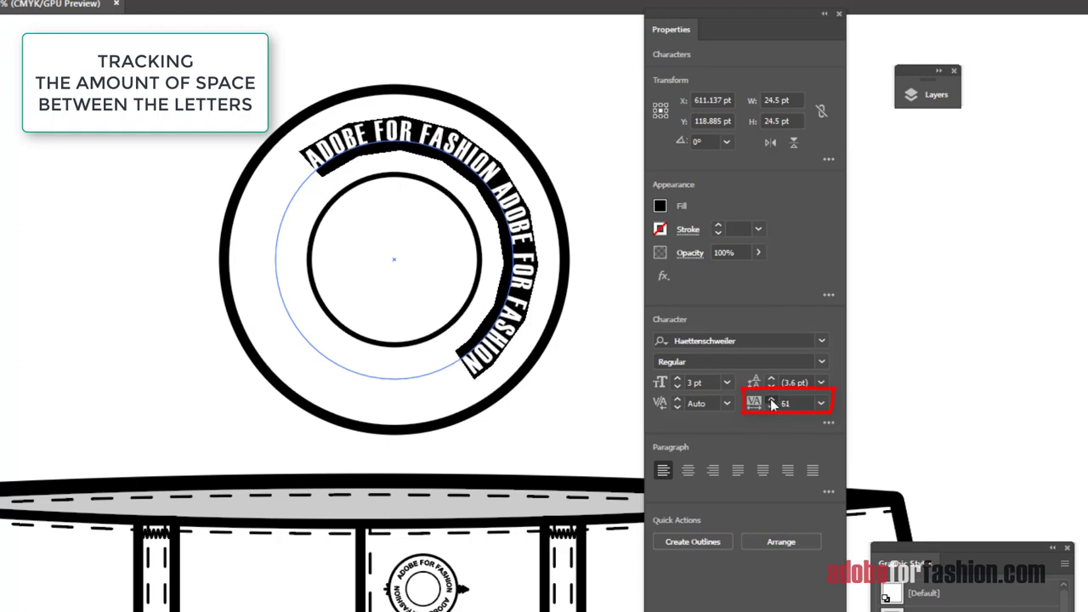
pyautogui.click(772, 403)
pyautogui.click(772, 403)
pyautogui.click(772, 403)
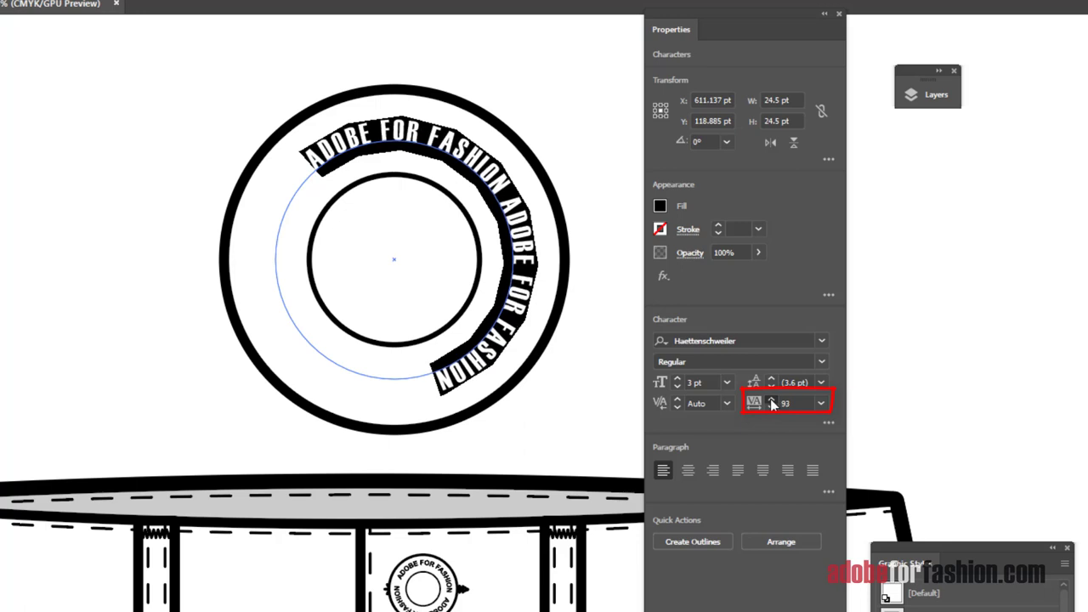
pyautogui.click(772, 403)
pyautogui.click(772, 403)
pyautogui.click(772, 403)
pyautogui.click(772, 403)
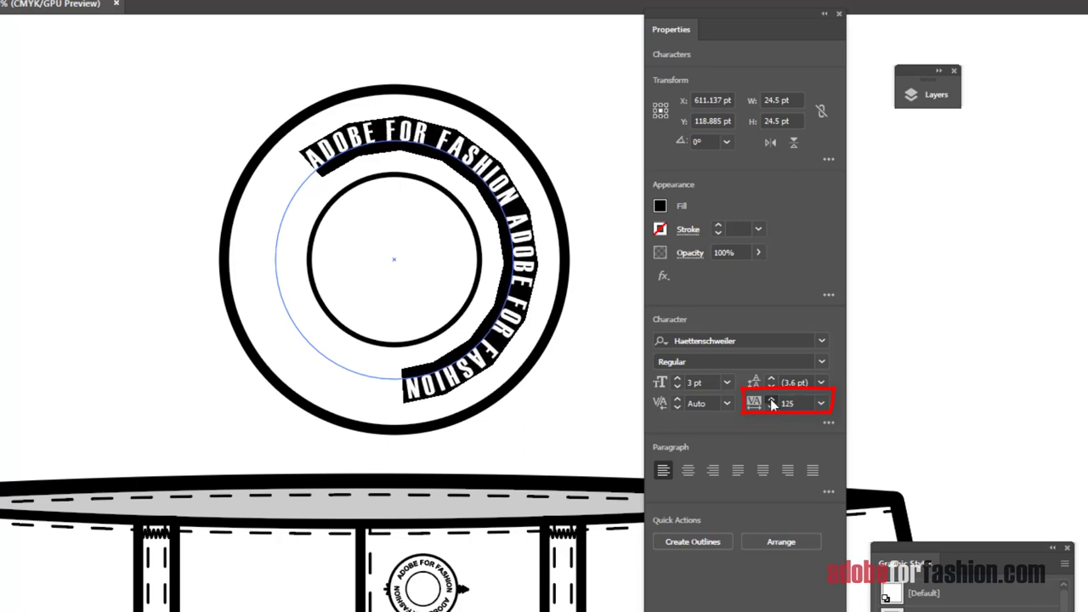
pyautogui.click(772, 403)
pyautogui.click(772, 403)
pyautogui.click(772, 402)
pyautogui.click(771, 403)
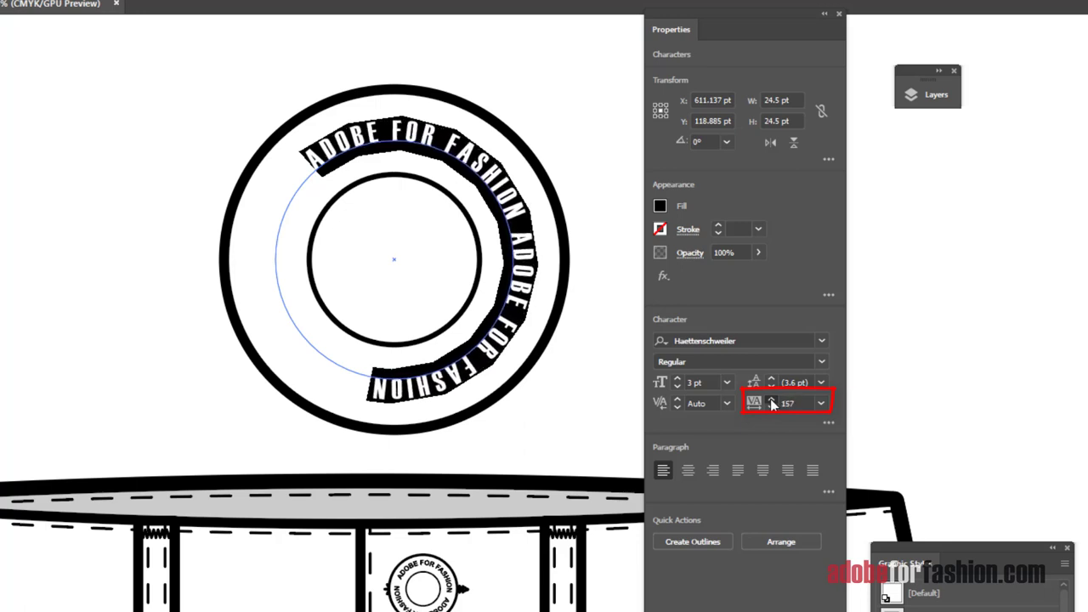
pyautogui.click(772, 403)
pyautogui.click(772, 403)
pyautogui.click(772, 403)
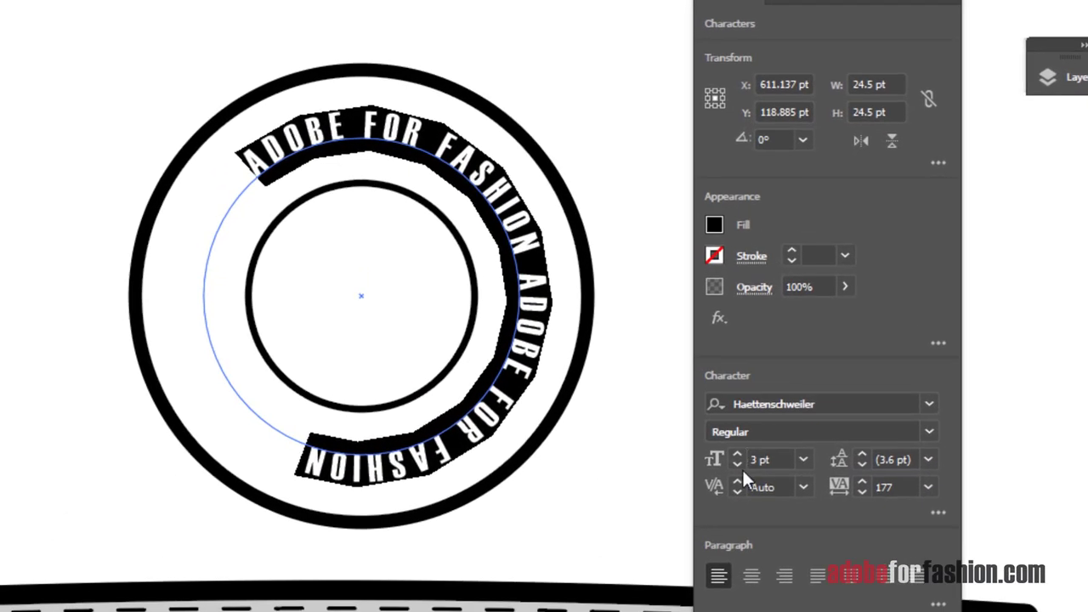
# Enlarge the circular ADOBE FOR FASHION text from 3 pt to 4 pt so it fills the ring.
pyautogui.click(736, 453)
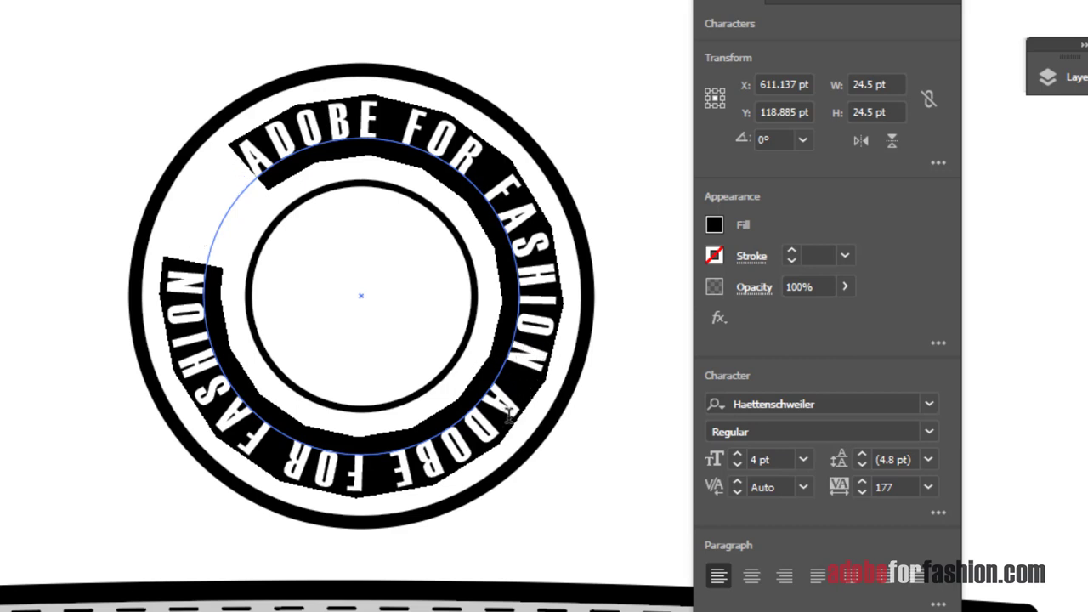
pyautogui.click(505, 376)
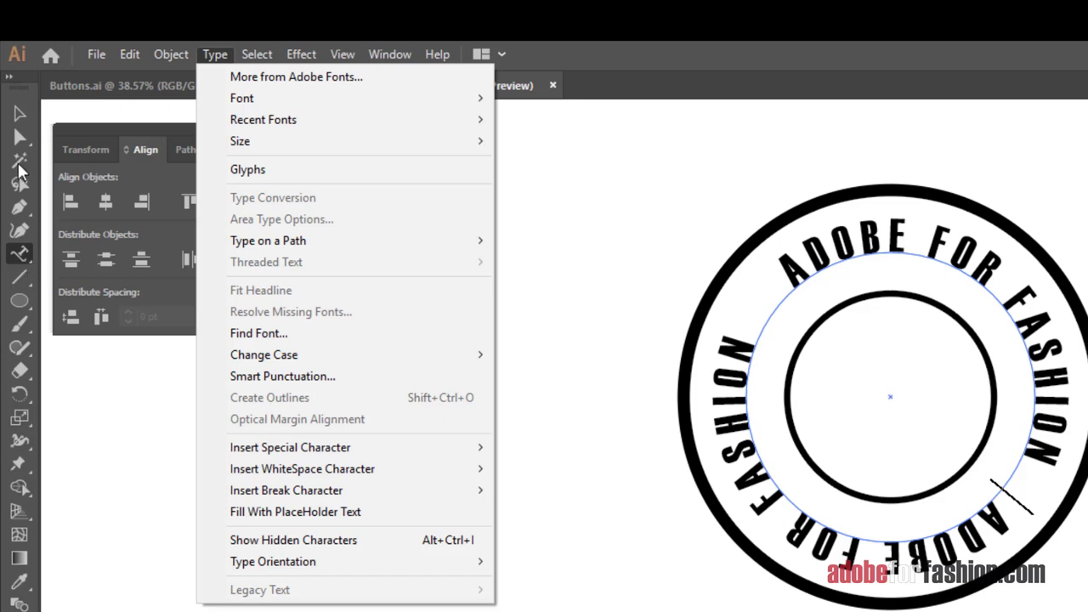
# Select the ring text as an object and apply Type > Create Outlines to it.
pyautogui.click(20, 114)
pyautogui.press('v')
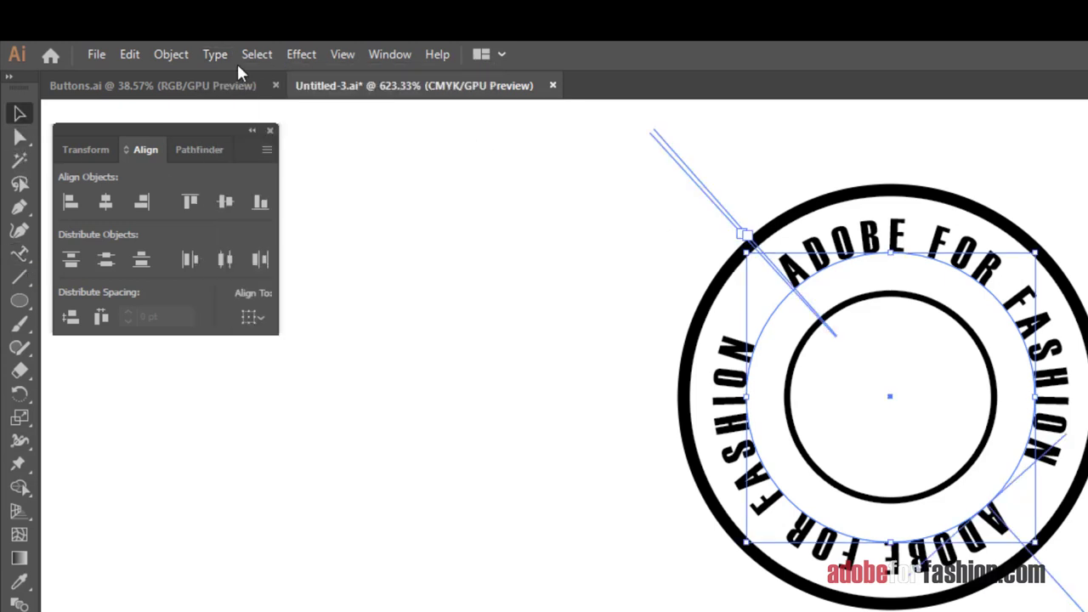
pyautogui.click(136, 54)
pyautogui.moveTo(217, 56)
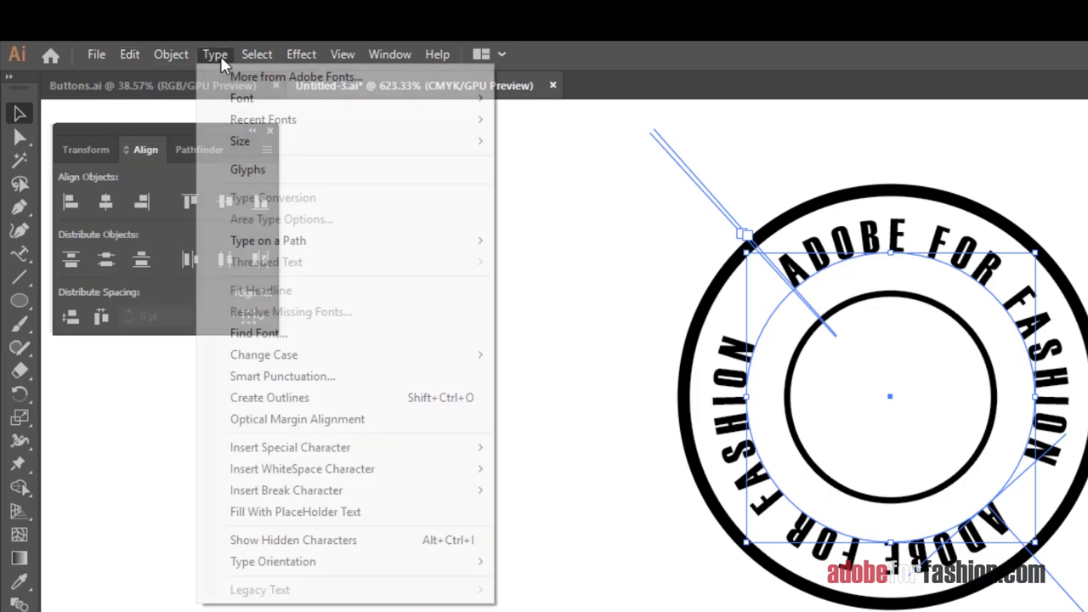
pyautogui.click(269, 403)
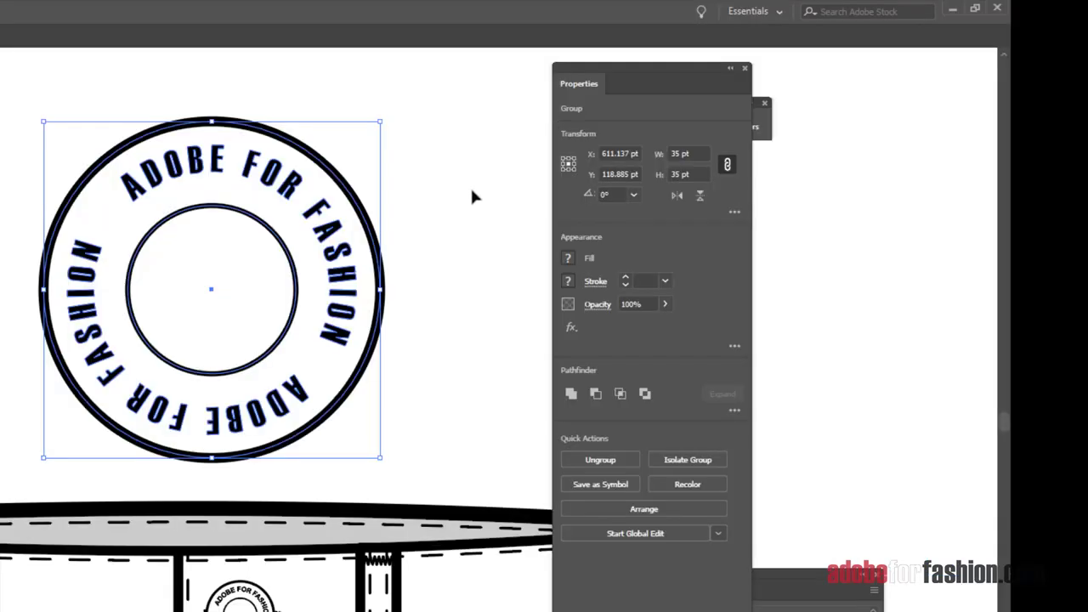
# Scale the 35 pt lettered button group proportionally down to 7 × 7 pt.
pyautogui.click(440, 241)
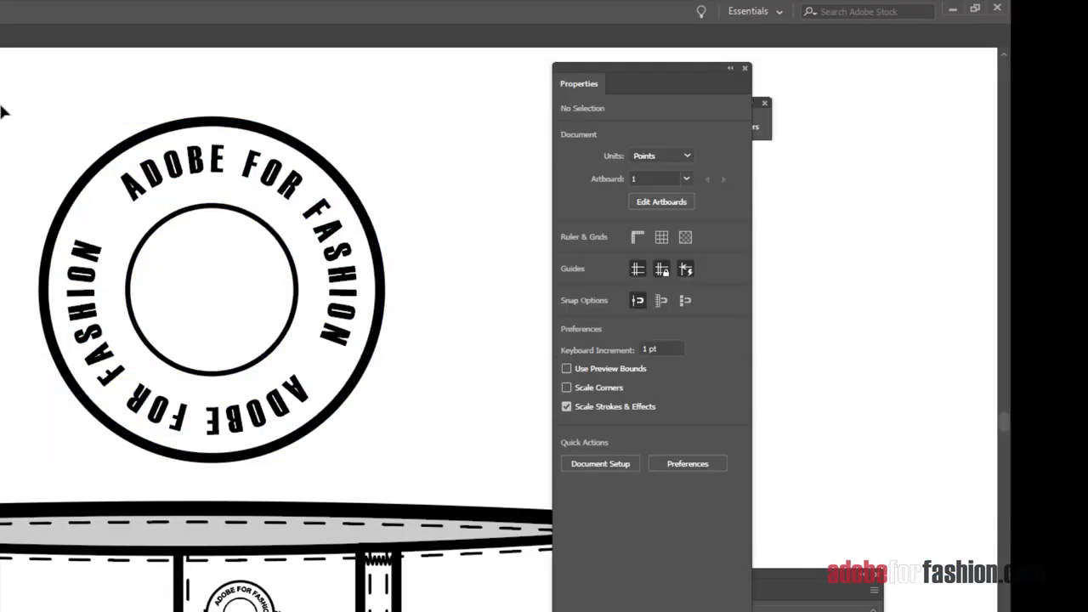
pyautogui.moveTo(5, 106); pyautogui.dragTo(400, 425)
pyautogui.click(335, 274)
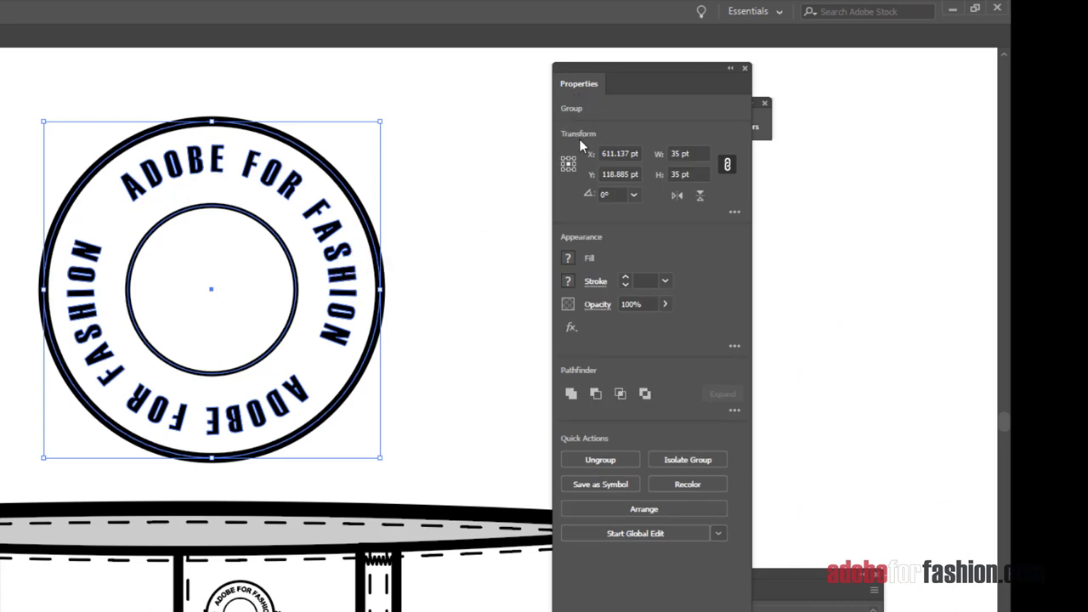
pyautogui.click(699, 154)
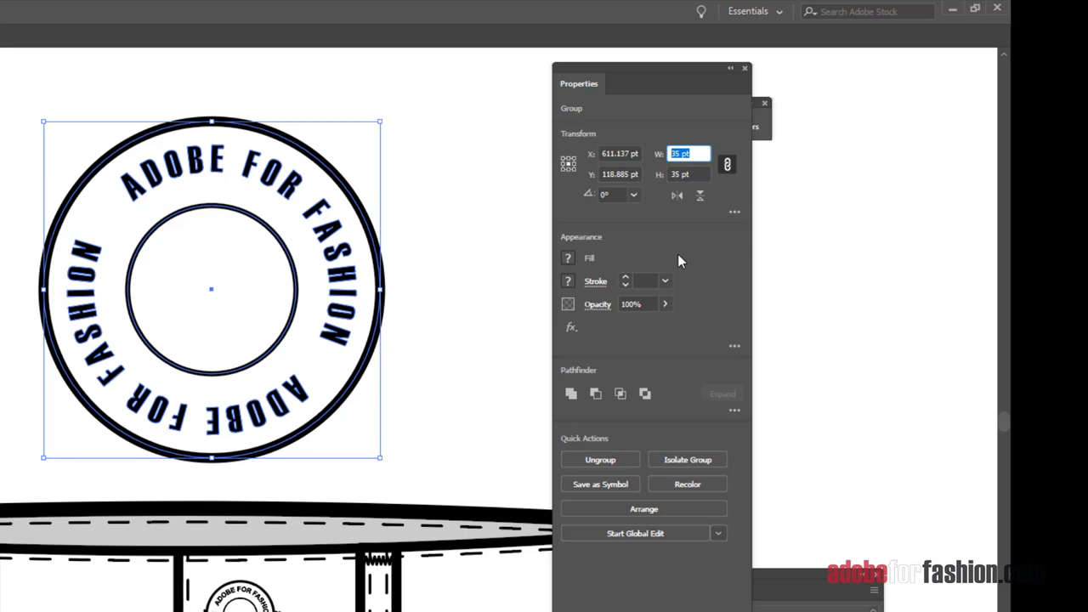
pyautogui.write('7')
pyautogui.press('Return')
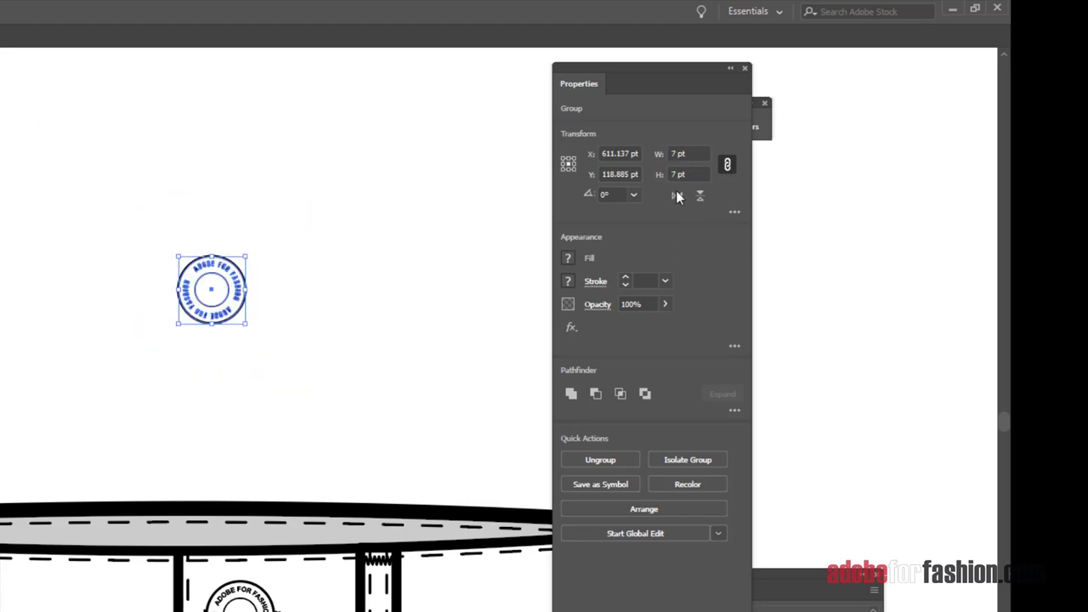
pyautogui.click(349, 341)
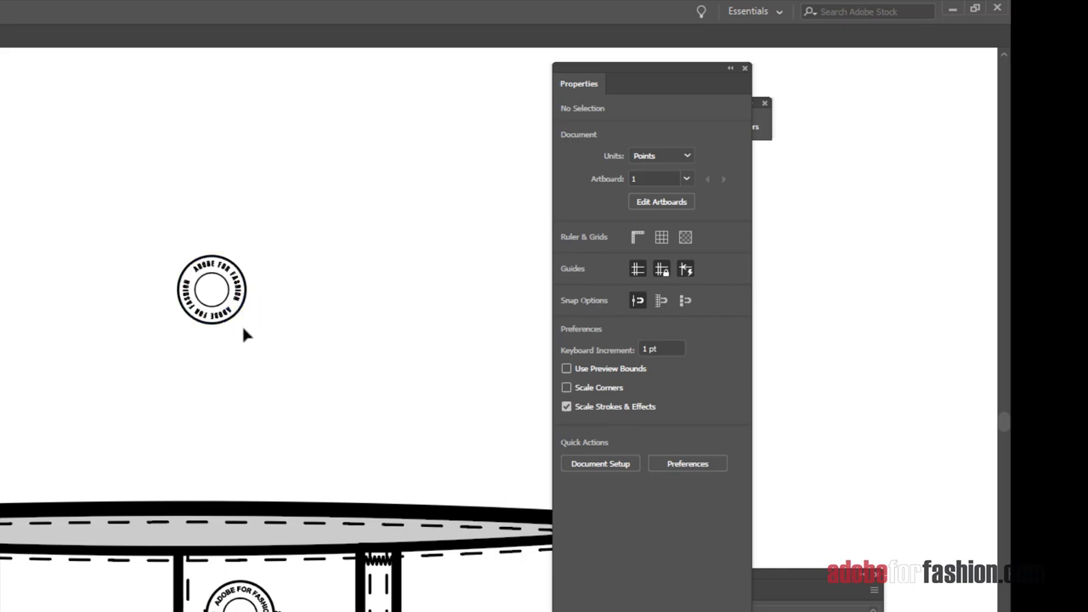
# Inside the badge group, make a 50% uniform scaled copy of the inner circle.
pyautogui.scroll(5, 243, 334)
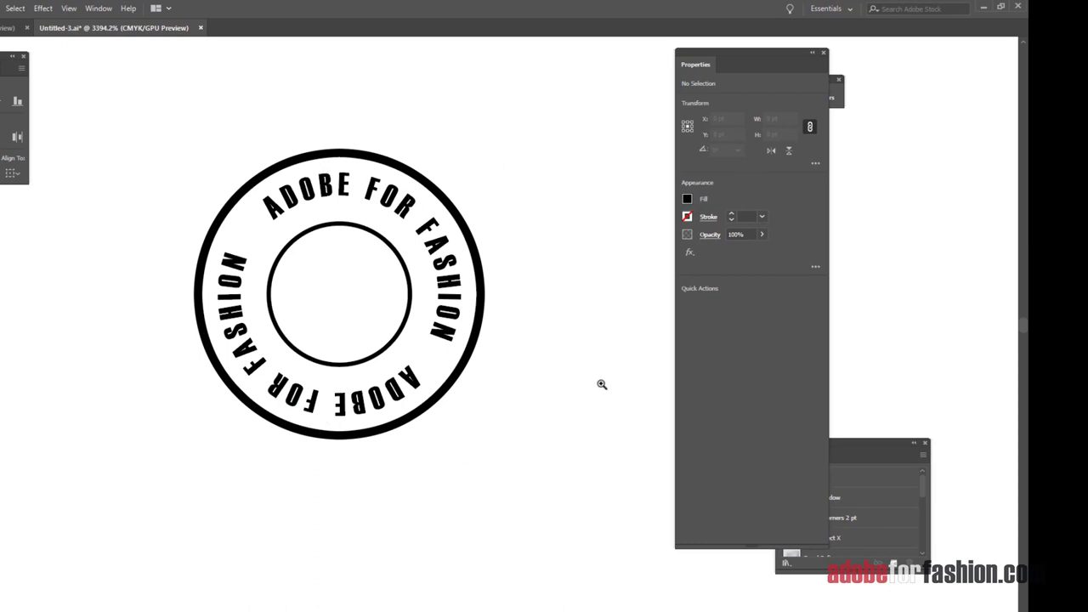
pyautogui.click(411, 273)
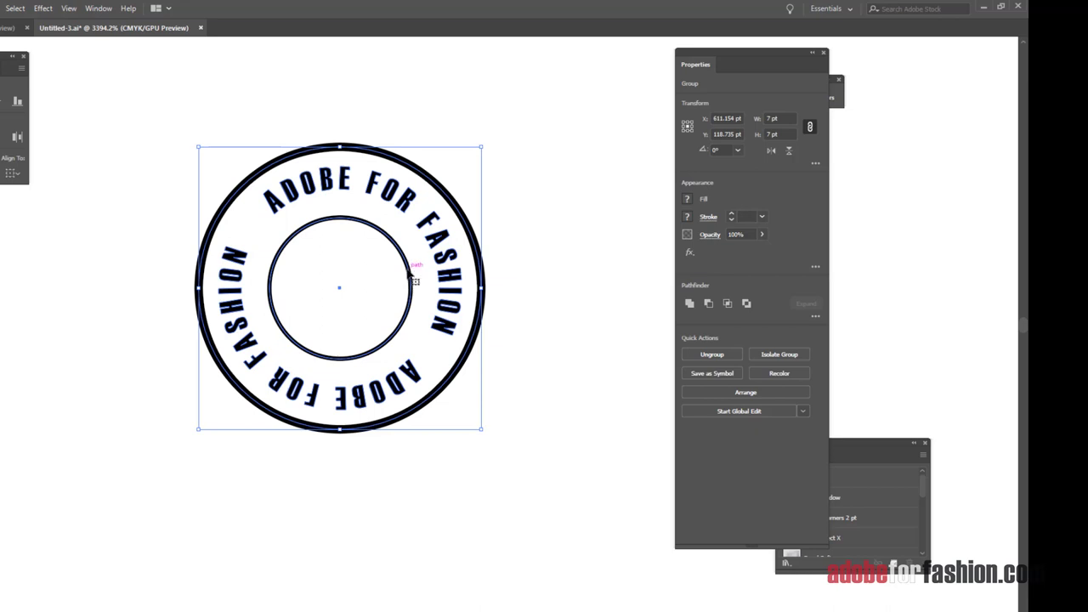
pyautogui.doubleClick(411, 274)
pyautogui.click(410, 273)
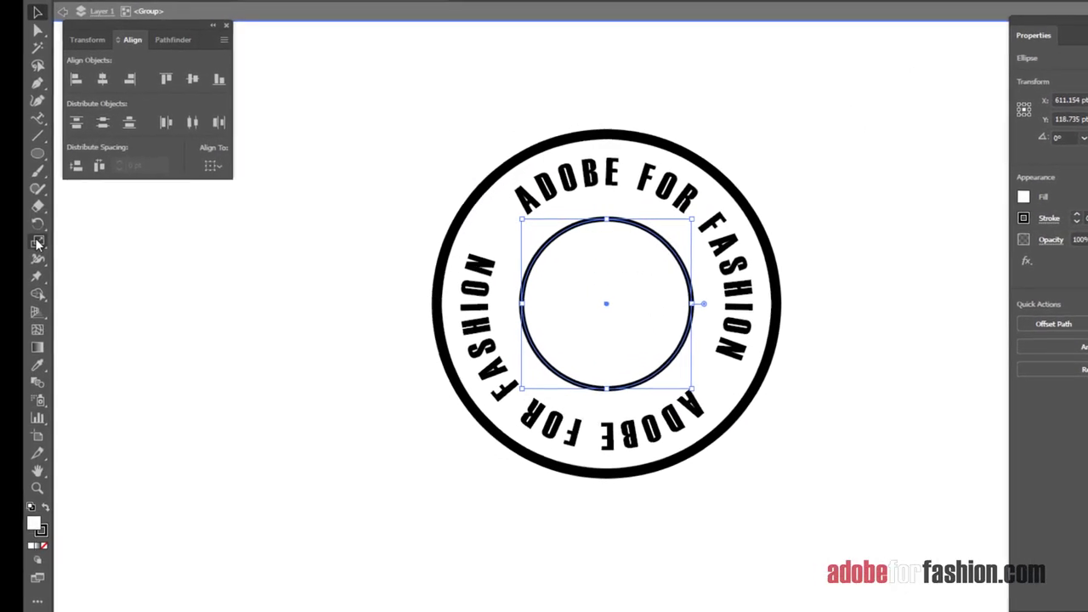
pyautogui.doubleClick(0, 238)
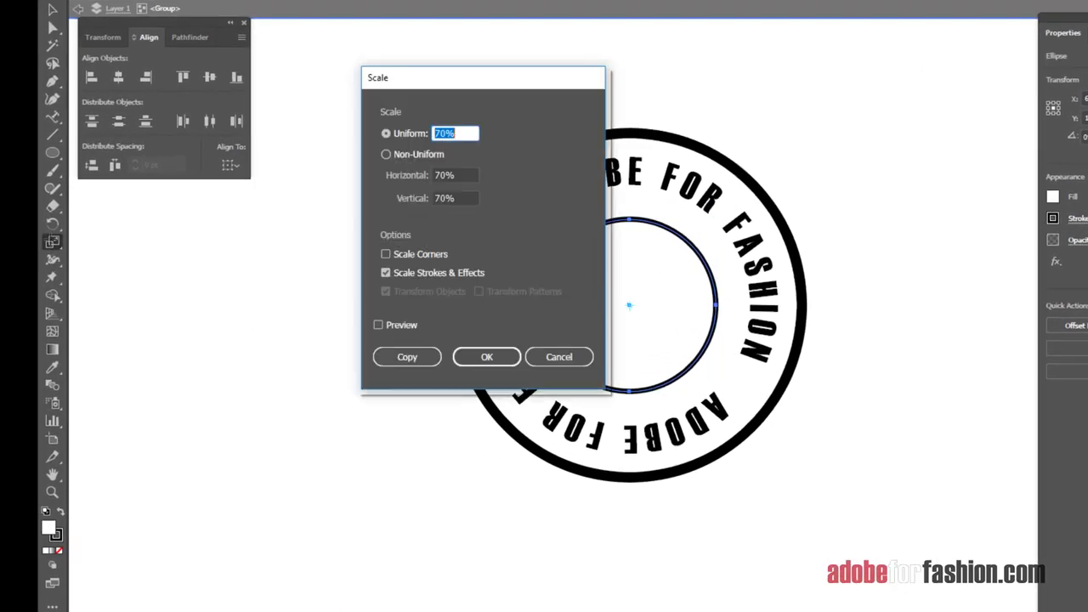
pyautogui.write('50')
pyautogui.click(428, 357)
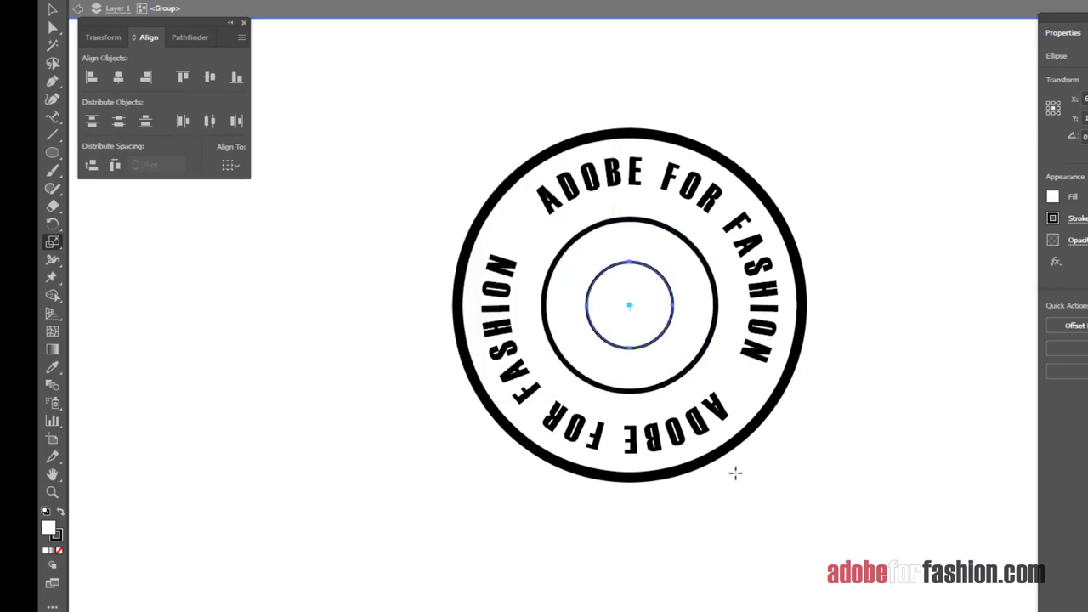
pyautogui.scroll(-2, 837, 499)
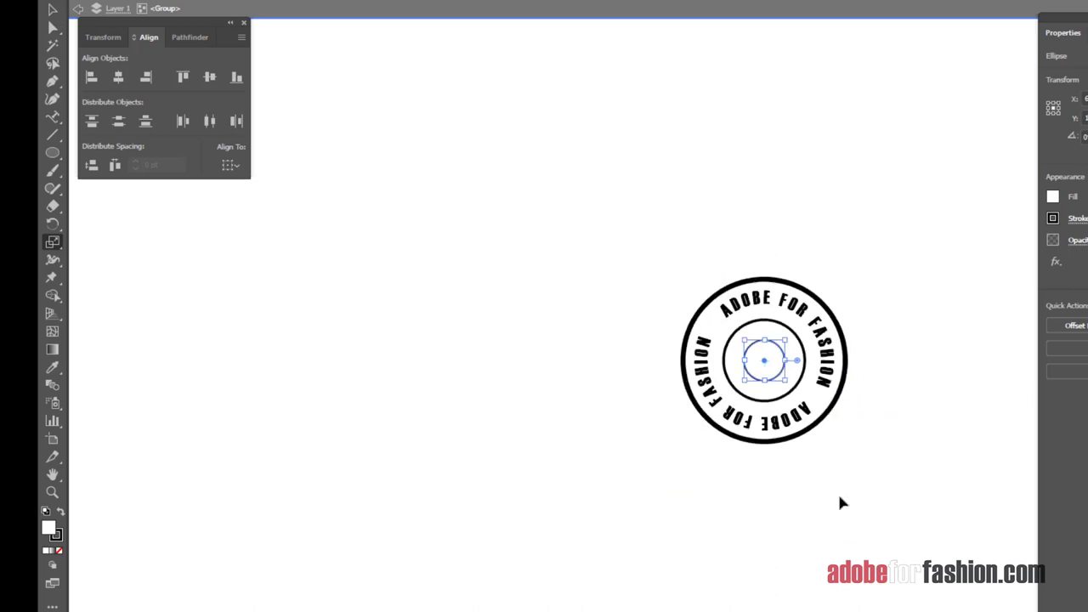
# Save the whole lettered badge as a dynamic symbol named 'Shank button'.
pyautogui.press('v')
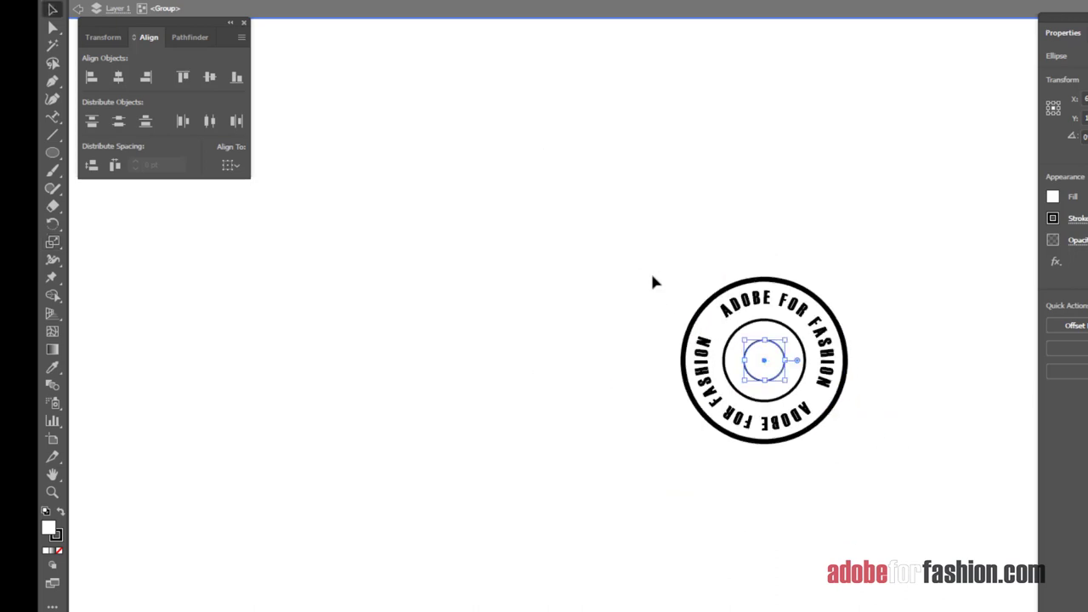
pyautogui.moveTo(651, 271); pyautogui.dragTo(921, 482)
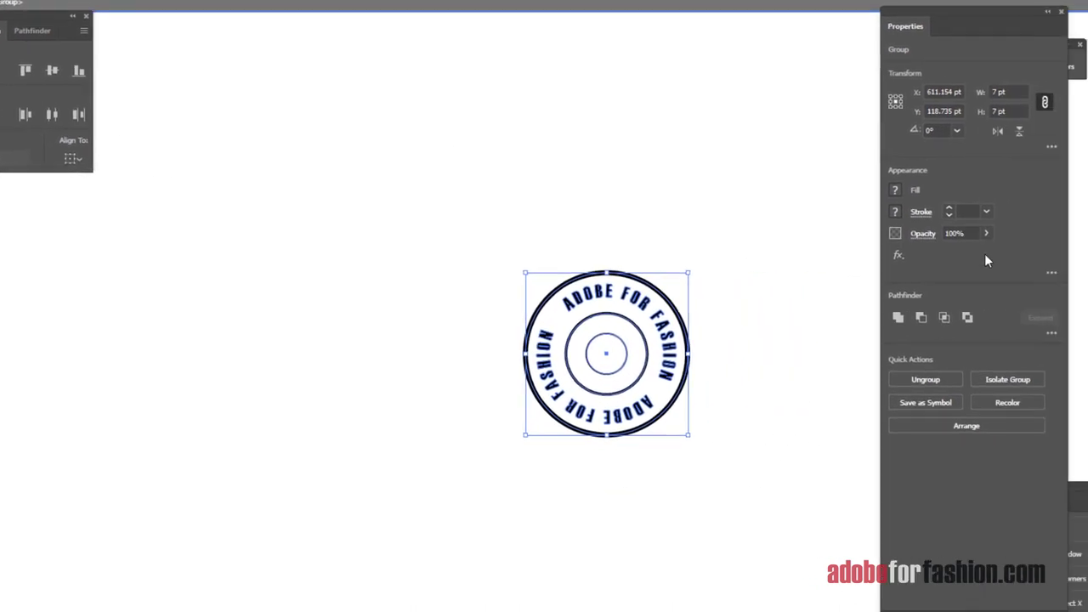
pyautogui.click(1073, 409)
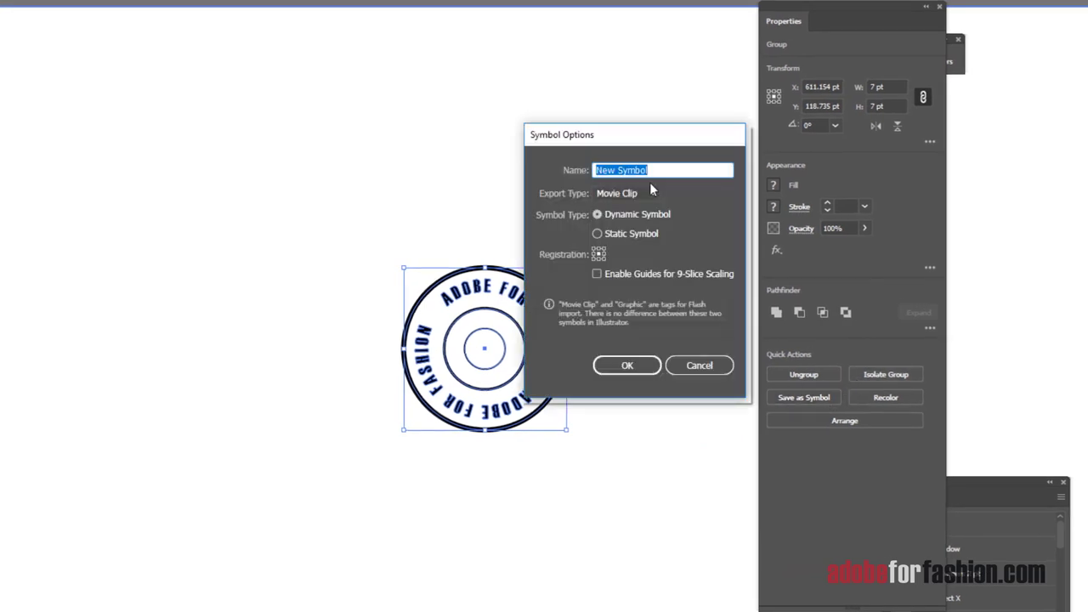
pyautogui.write('Shank button')
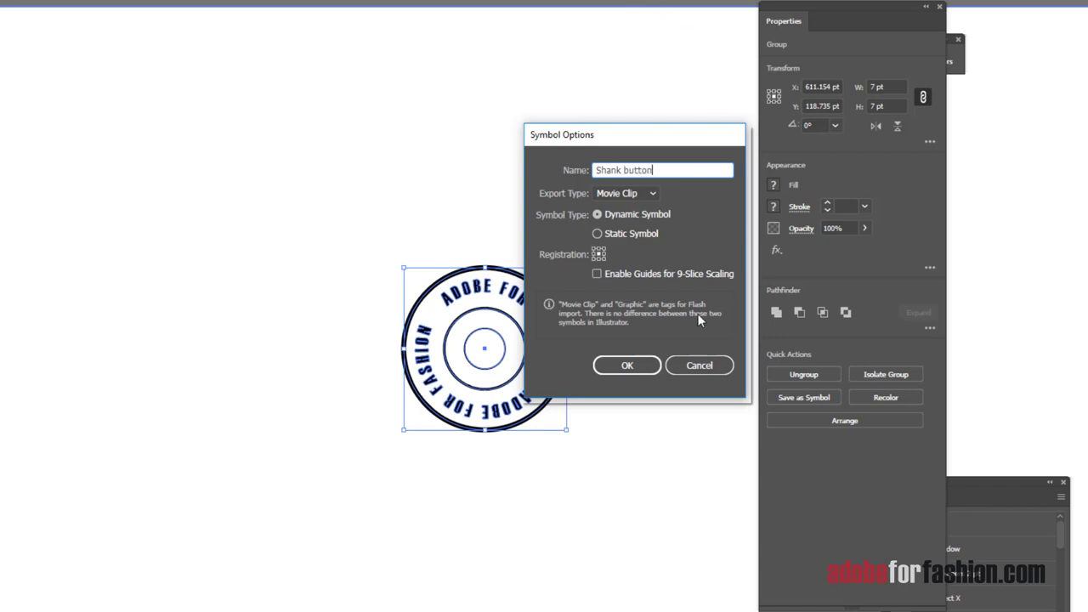
pyautogui.click(635, 371)
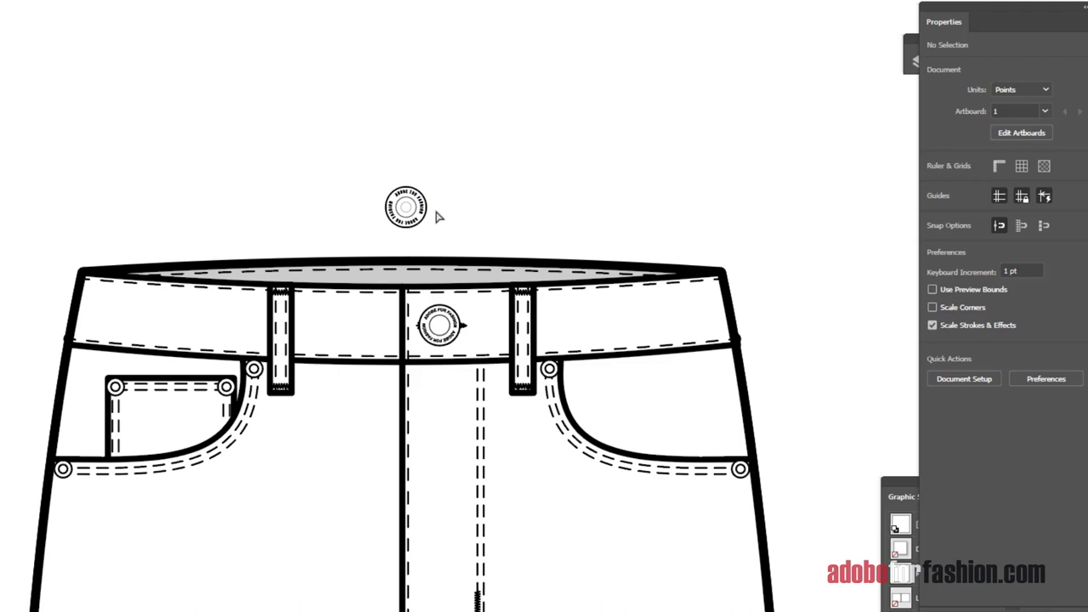
# Move the shirt and shank buttons into a row beside the coat button above the jacket.
pyautogui.hotkey('ctrl', '-')
pyautogui.hotkey('ctrl', '-')
pyautogui.hotkey('ctrl', '-')
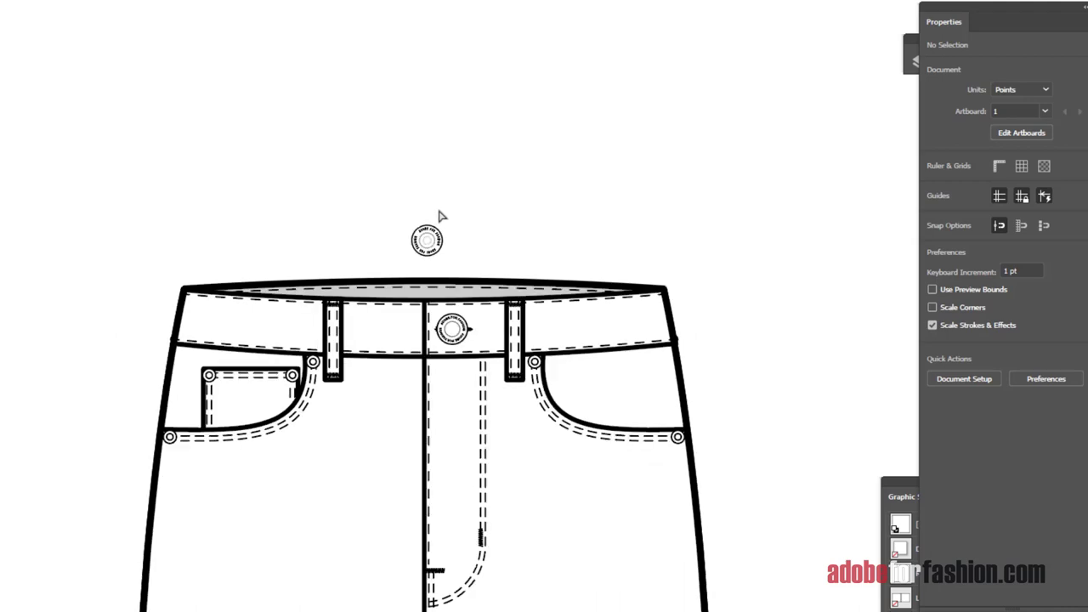
pyautogui.hotkey('ctrl', '-')
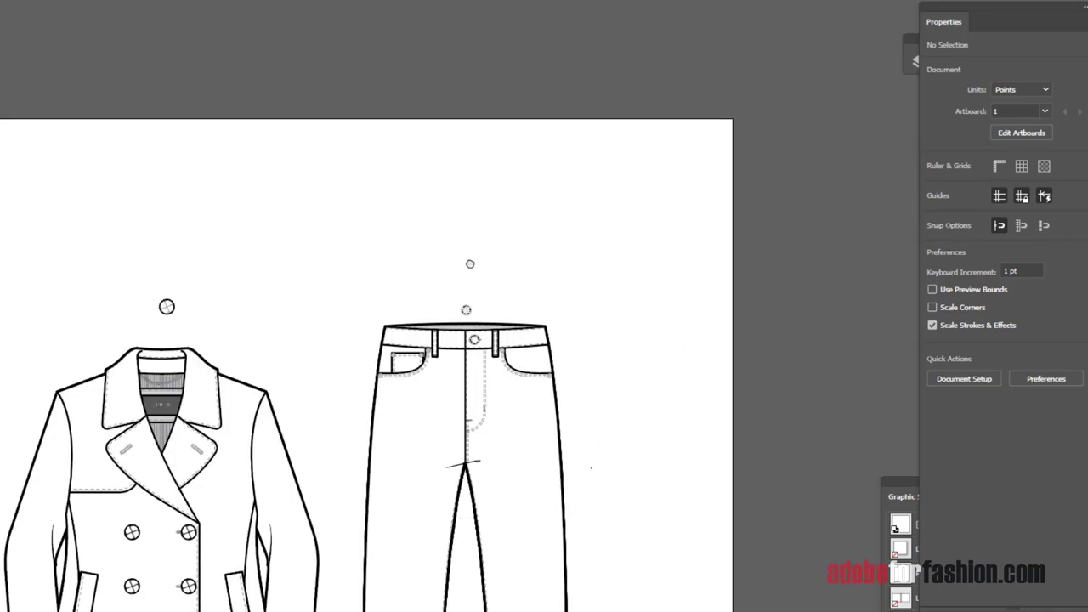
pyautogui.hscroll(-5, 299, 289)
pyautogui.hotkey('ctrl', '+')
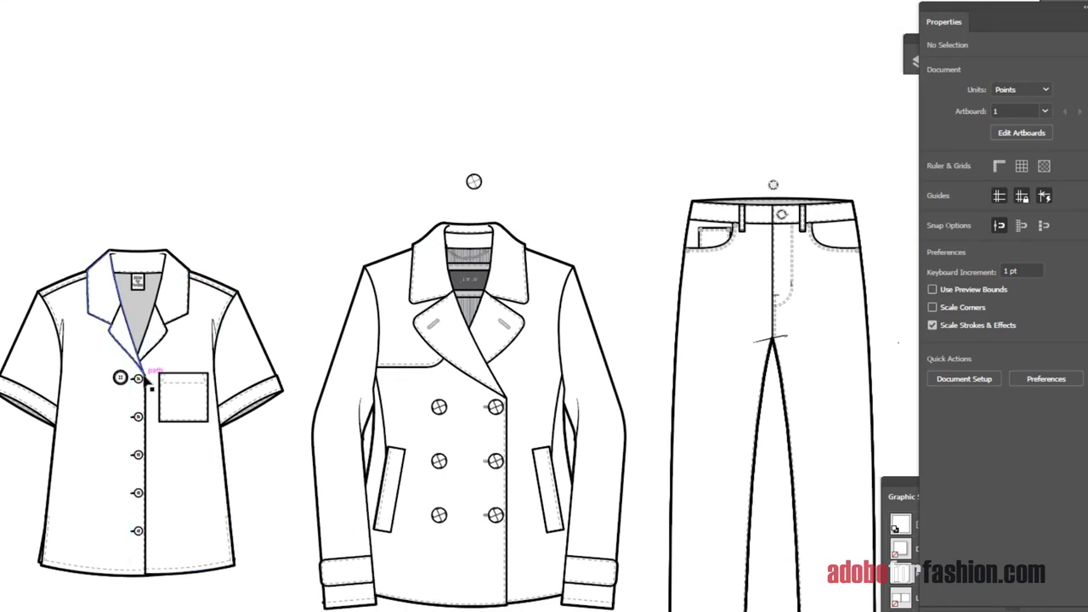
pyautogui.moveTo(119, 377); pyautogui.dragTo(456, 189)
pyautogui.moveTo(773, 184); pyautogui.dragTo(494, 182)
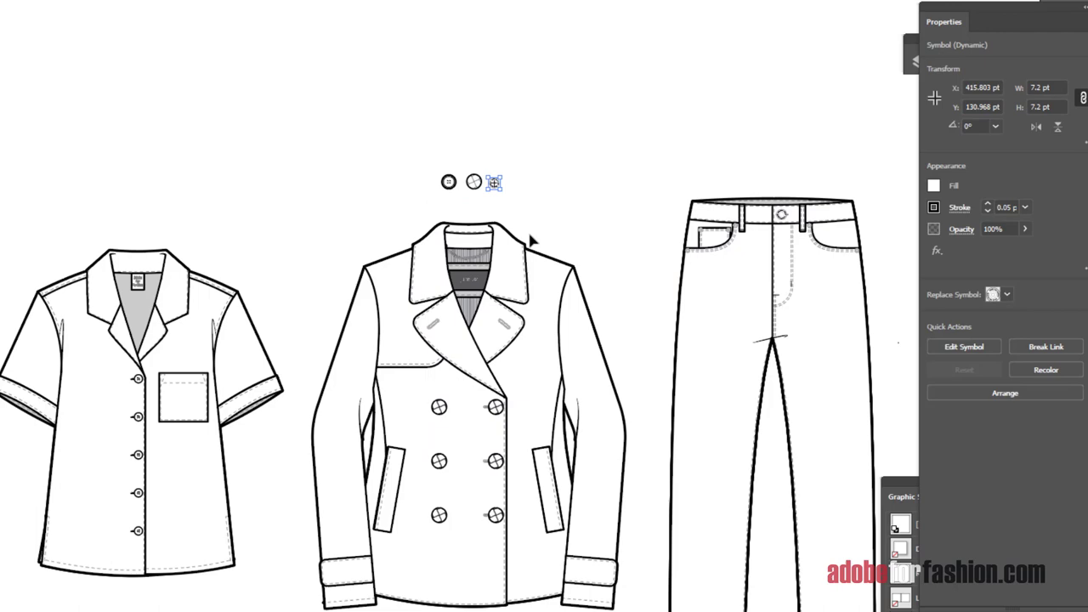
pyautogui.press('z')
pyautogui.moveTo(419, 155); pyautogui.dragTo(514, 307)
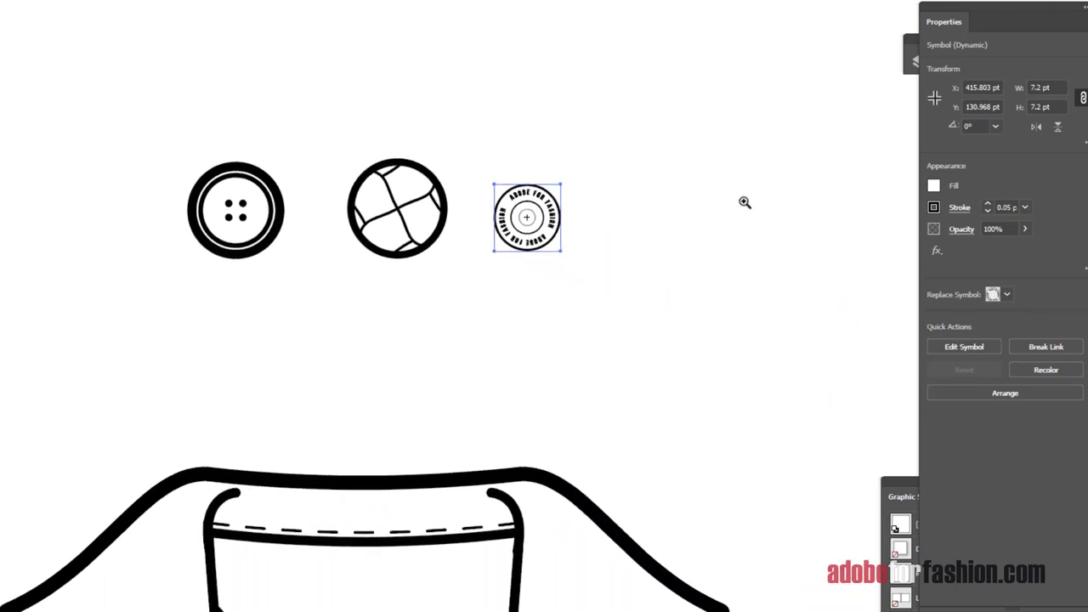